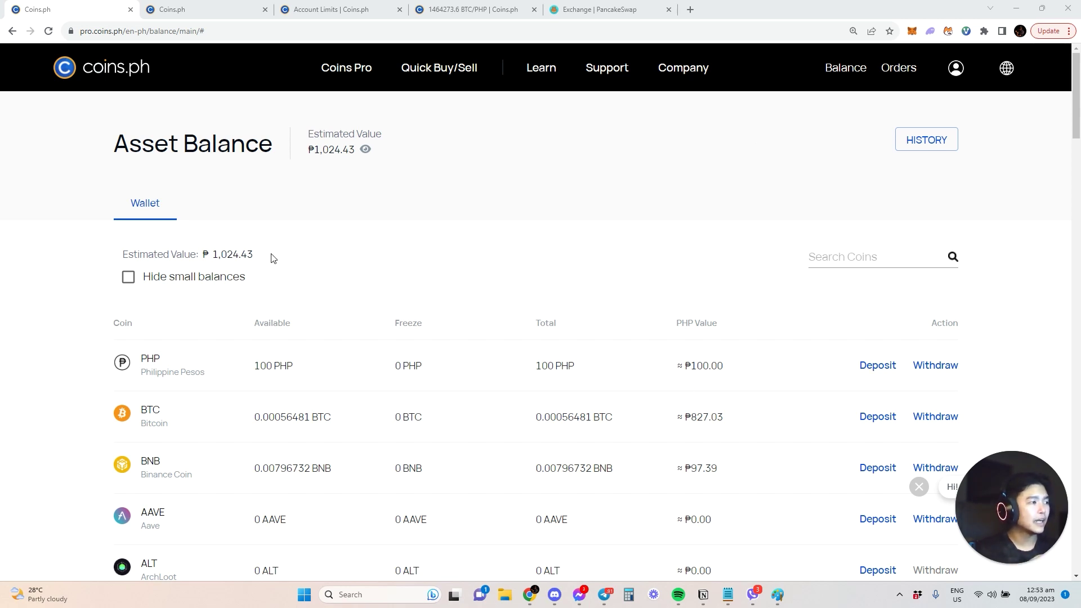
# - Scroll the ₱1,024.43 Asset Balance coin table and clear the accidental text highlight
pyautogui.scroll(-5, 272, 258)
pyautogui.moveTo(273, 232); pyautogui.dragTo(252, 232)
pyautogui.scroll(4, 454, 258)
pyautogui.click(481, 203)
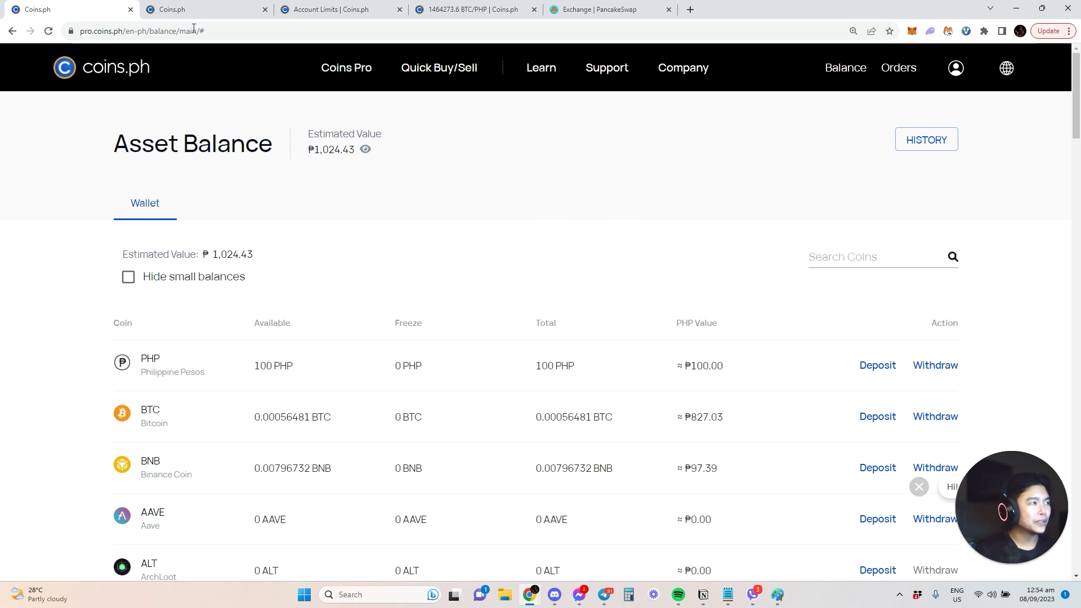
# - Switch to the profile page showing all three verification levels completed
pyautogui.click(169, 9)
pyautogui.scroll(2, 531, 285)
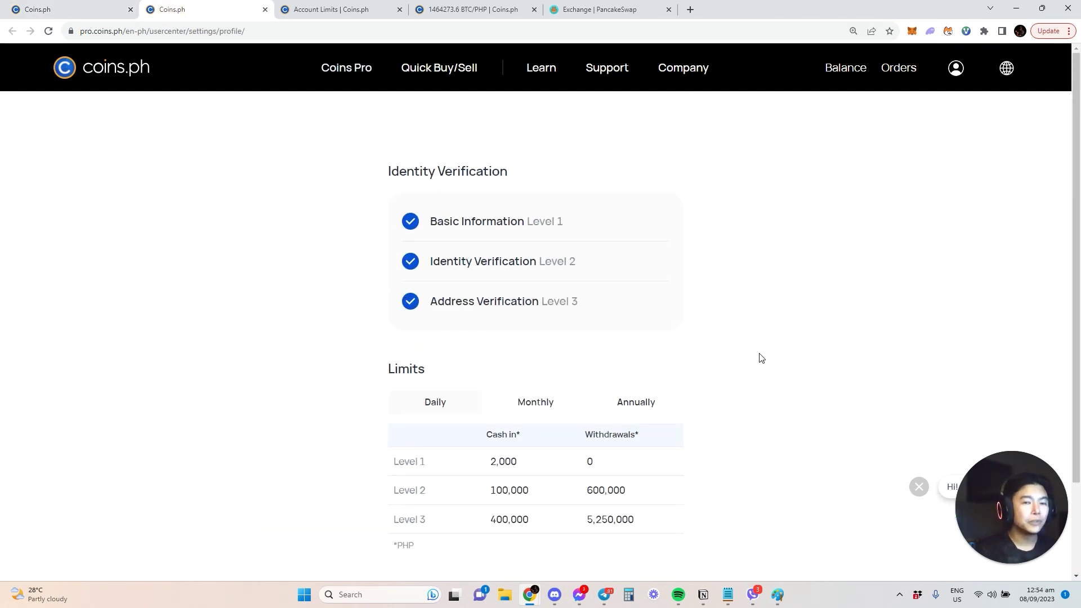
pyautogui.scroll(-1, 886, 436)
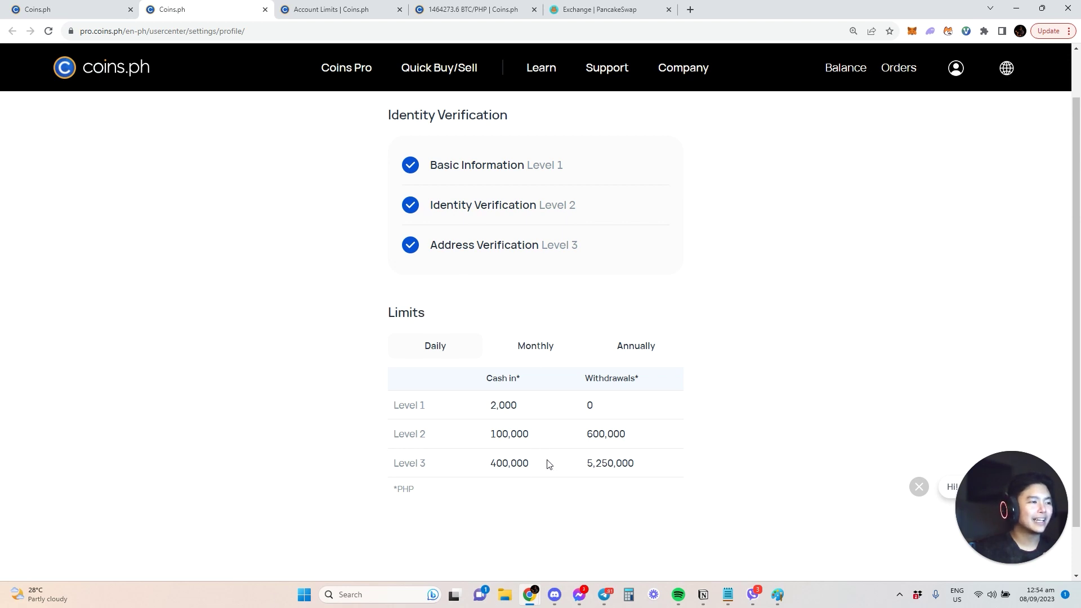
# - Highlight the Level 2 cash-in limit 100,000 and Level 3 cash-in limit 400,000 in the Limits table
pyautogui.click(490, 433)
pyautogui.click(692, 454)
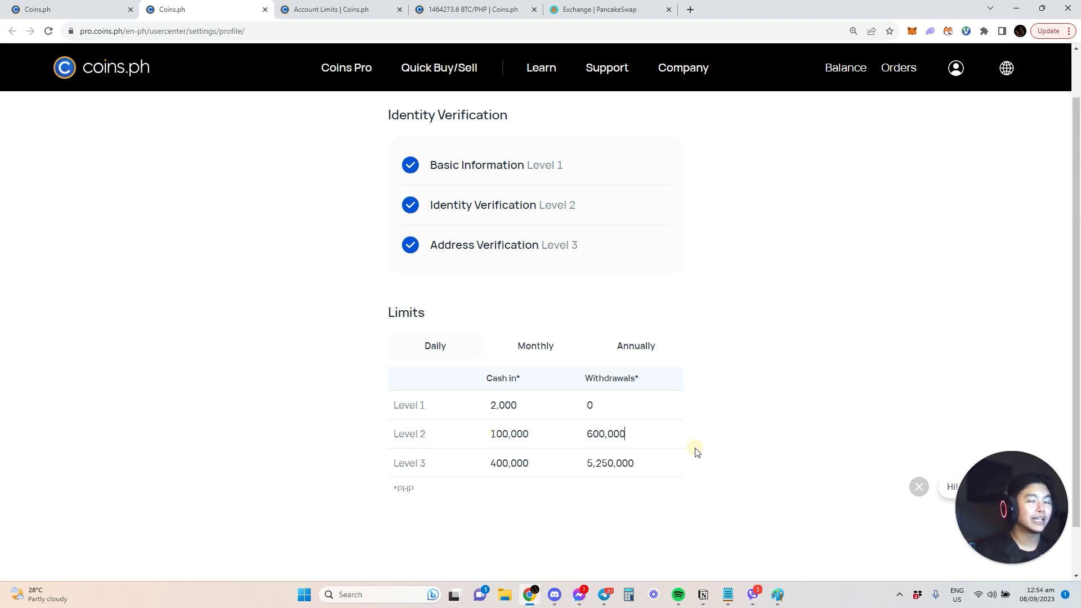
pyautogui.moveTo(552, 448); pyautogui.dragTo(482, 435)
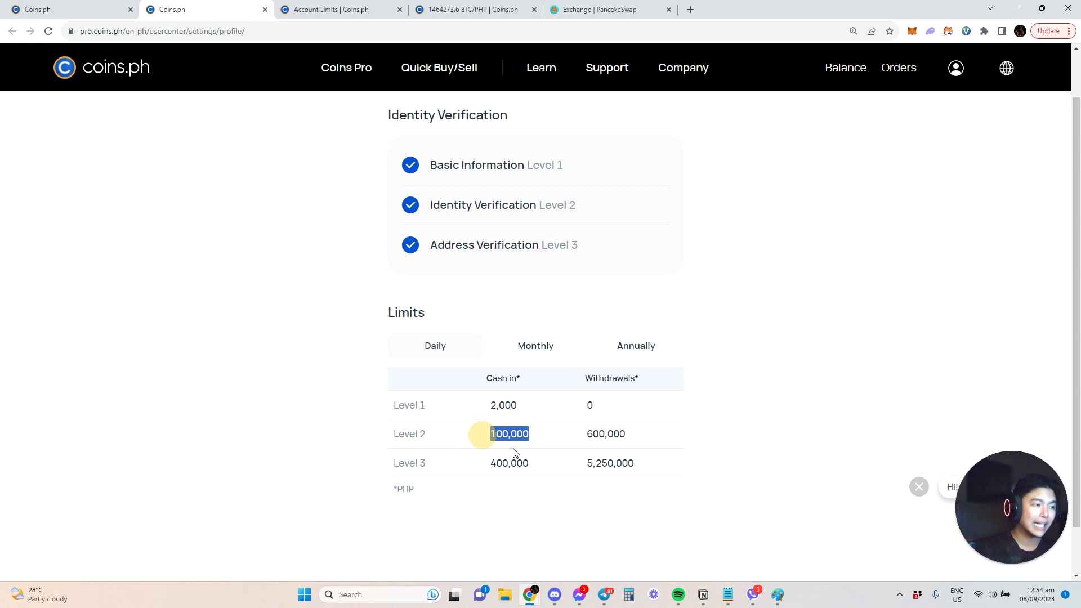
pyautogui.click(560, 437)
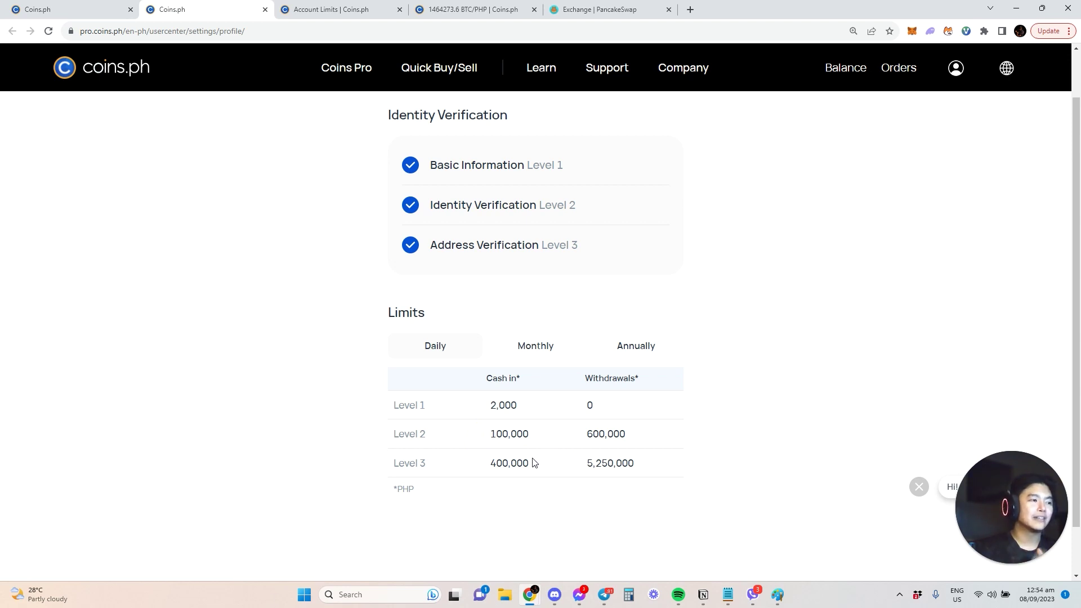
pyautogui.moveTo(538, 463); pyautogui.dragTo(436, 453)
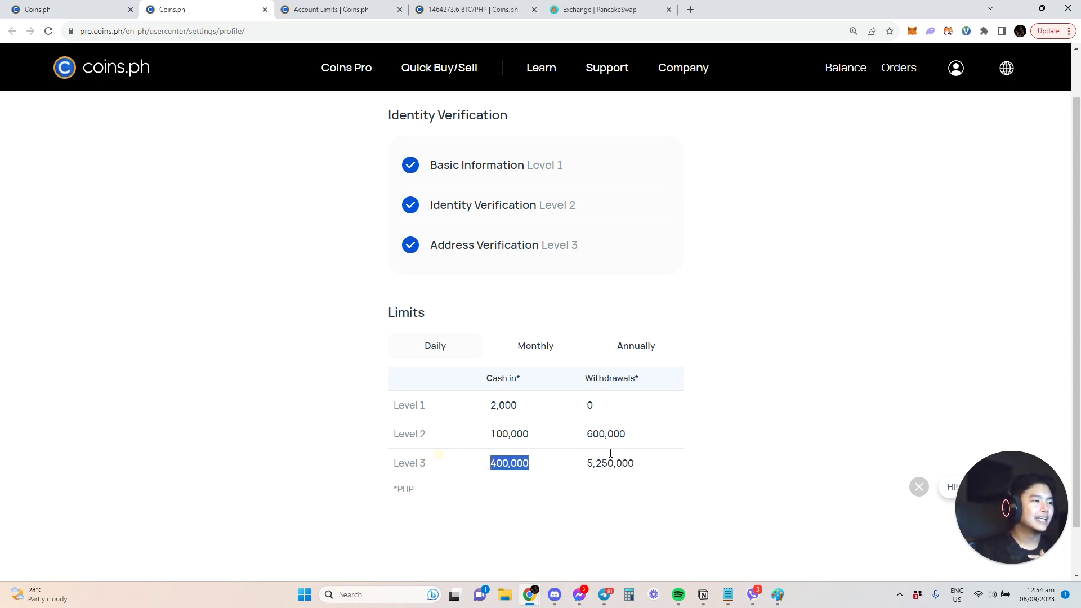
pyautogui.click(537, 481)
pyautogui.scroll(1, 788, 444)
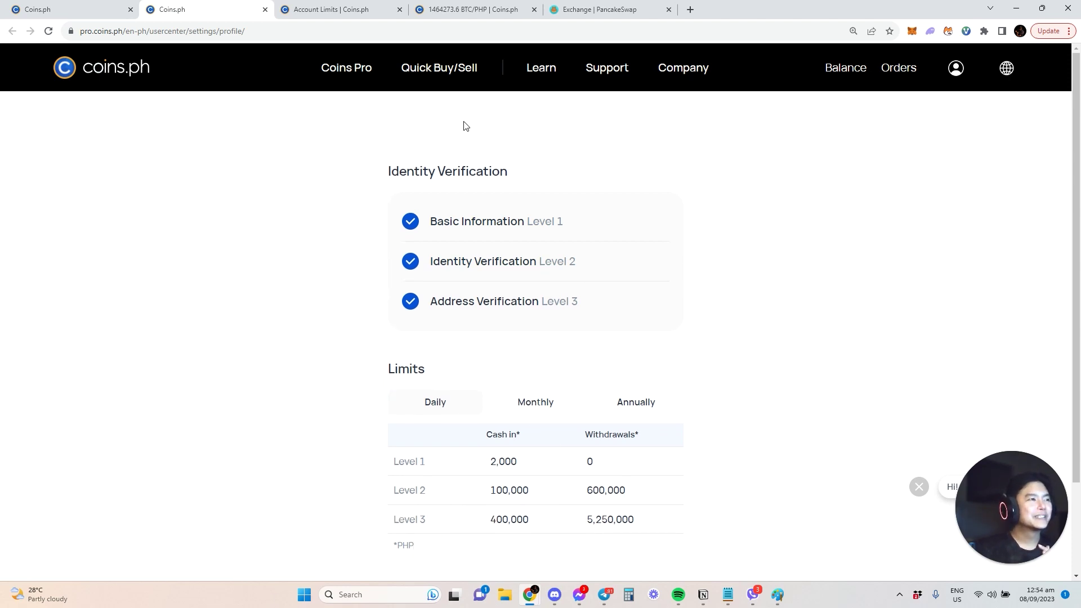
# - Close the profile tab and scroll Account Limits to Level 3's ₱400,000 cash-in and ₱5,250,000 withdrawals
pyautogui.click(265, 10)
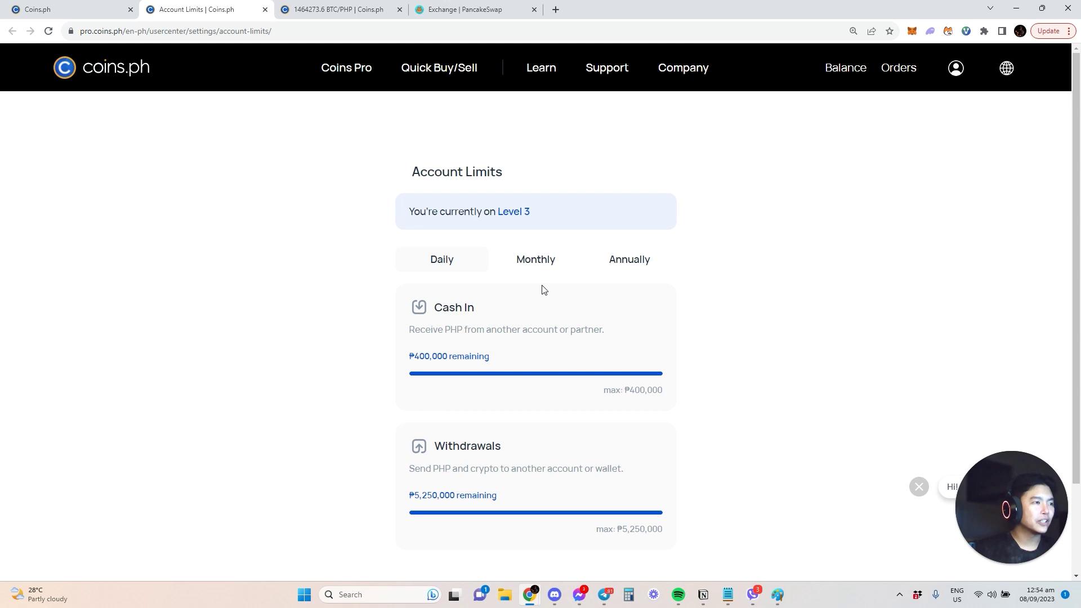
pyautogui.scroll(-1, 660, 387)
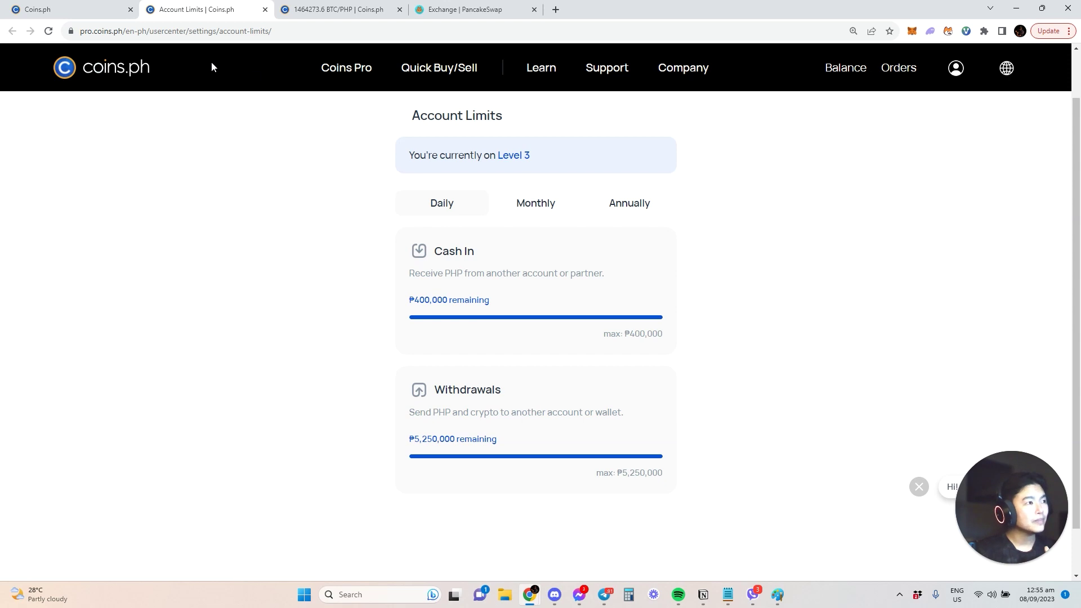
# - Return to the asset balance tab and scroll the coin list to the zero-balance ETH row
pyautogui.click(45, 12)
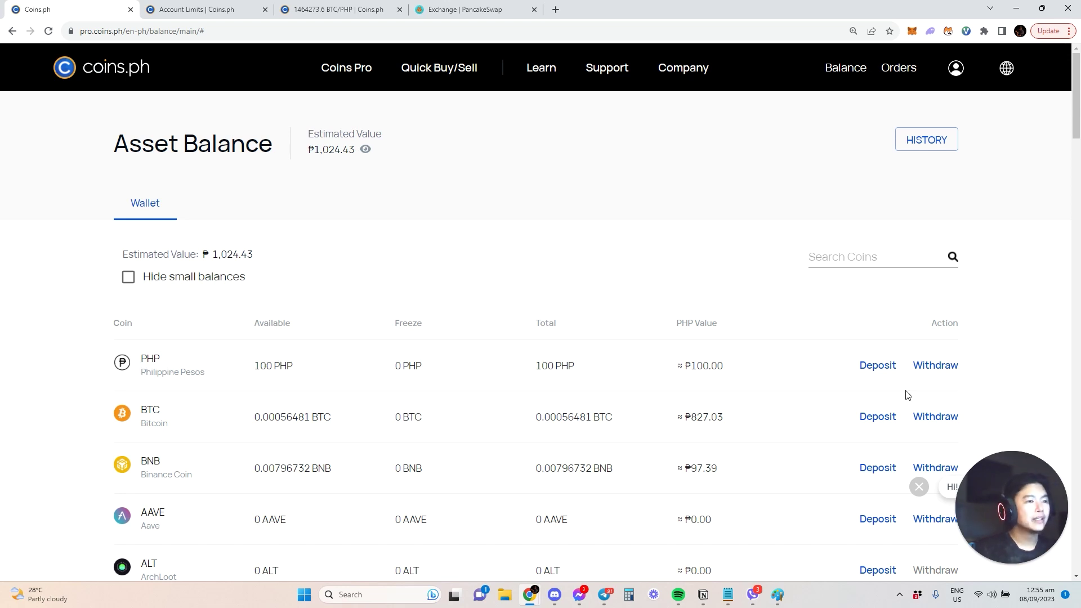
pyautogui.scroll(-13, 901, 394)
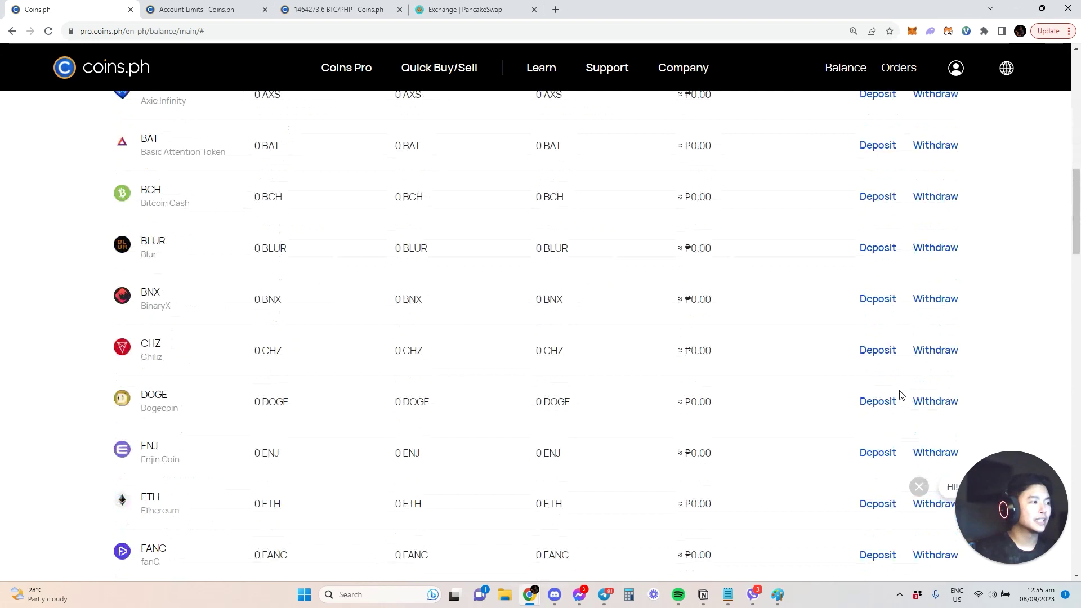
pyautogui.scroll(-8, 900, 395)
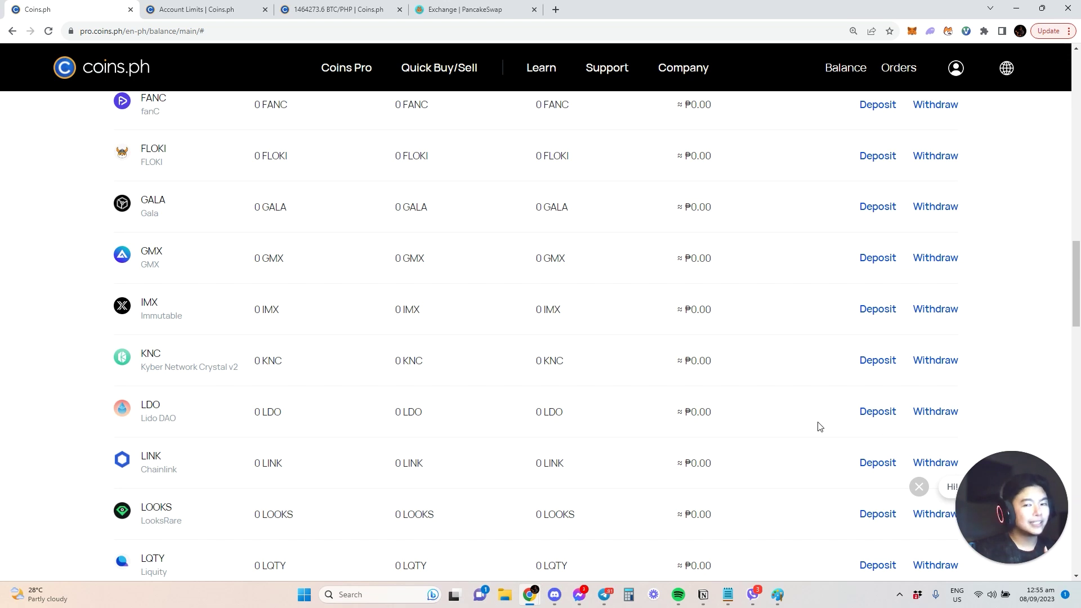
pyautogui.scroll(-4, 820, 428)
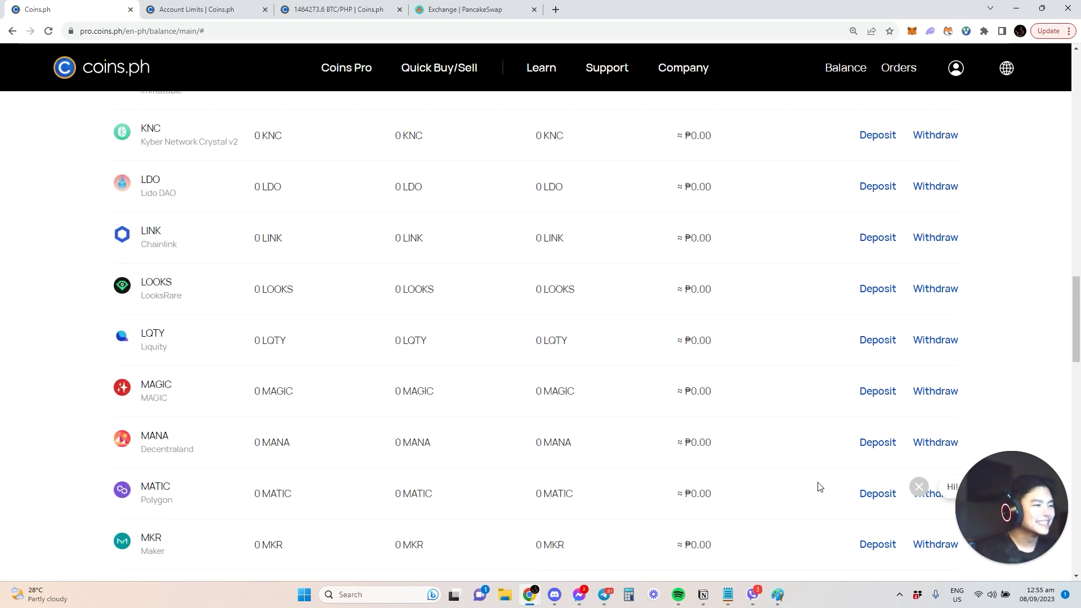
pyautogui.scroll(10, 797, 442)
pyautogui.scroll(1, 784, 440)
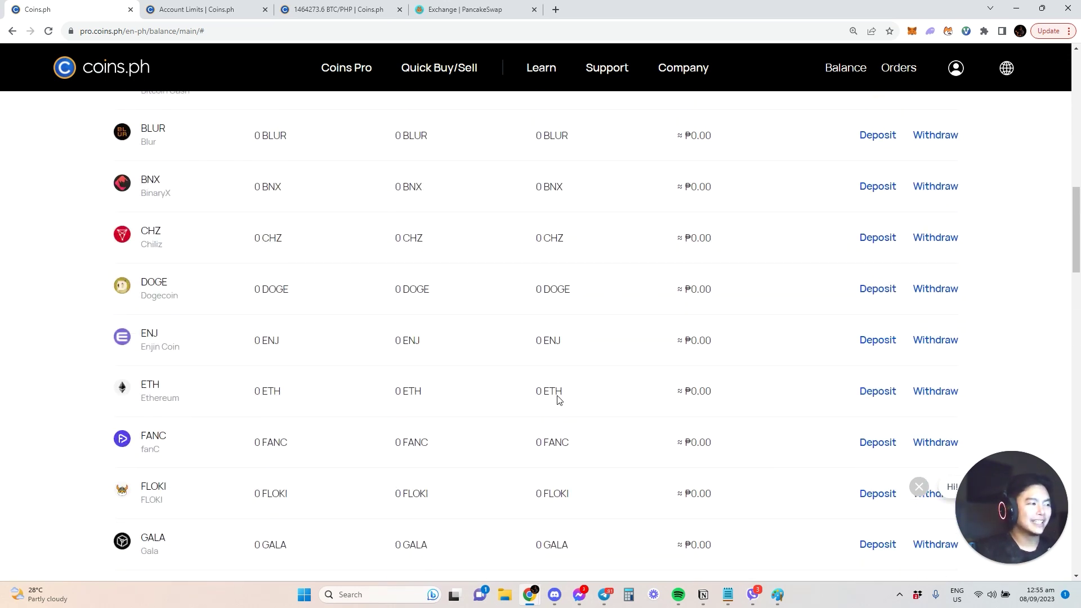
# - Open and dismiss ETH's deposit network choice and its withdrawal options, leaving the balance list
pyautogui.click(888, 396)
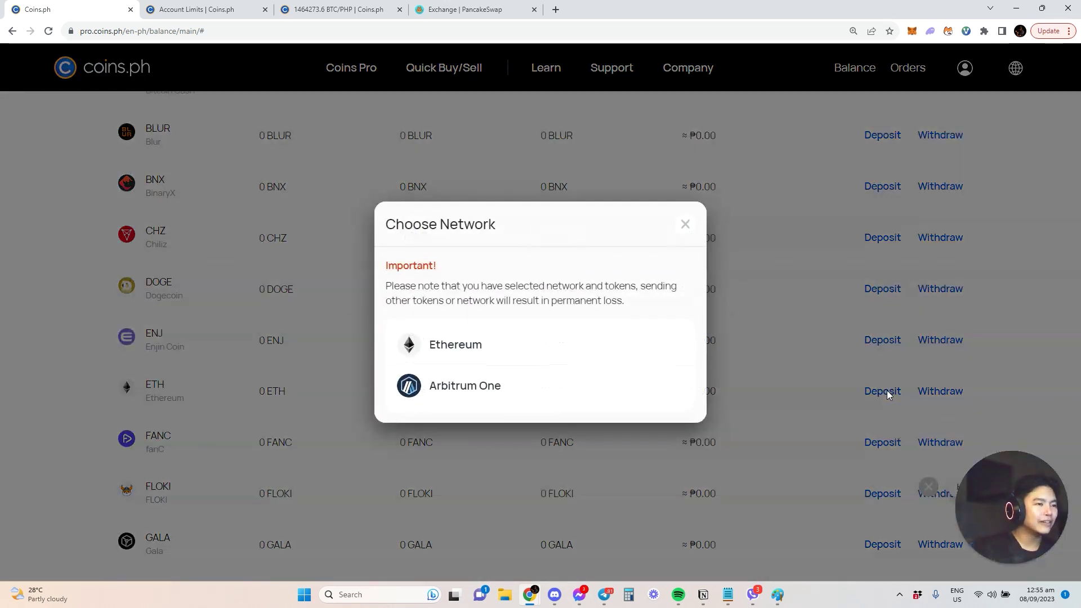
pyautogui.click(904, 393)
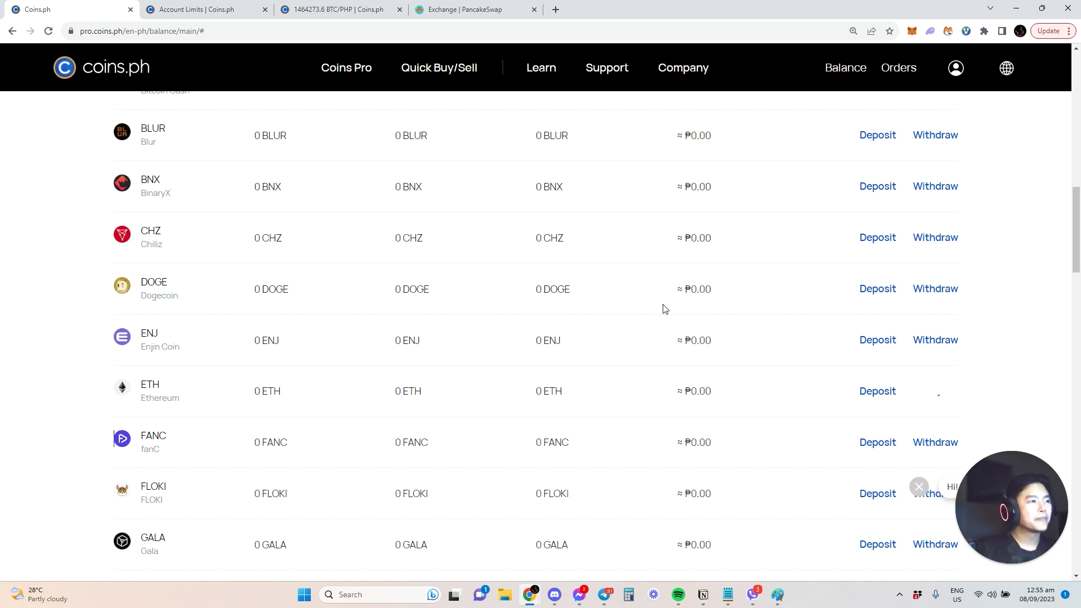
pyautogui.click(937, 391)
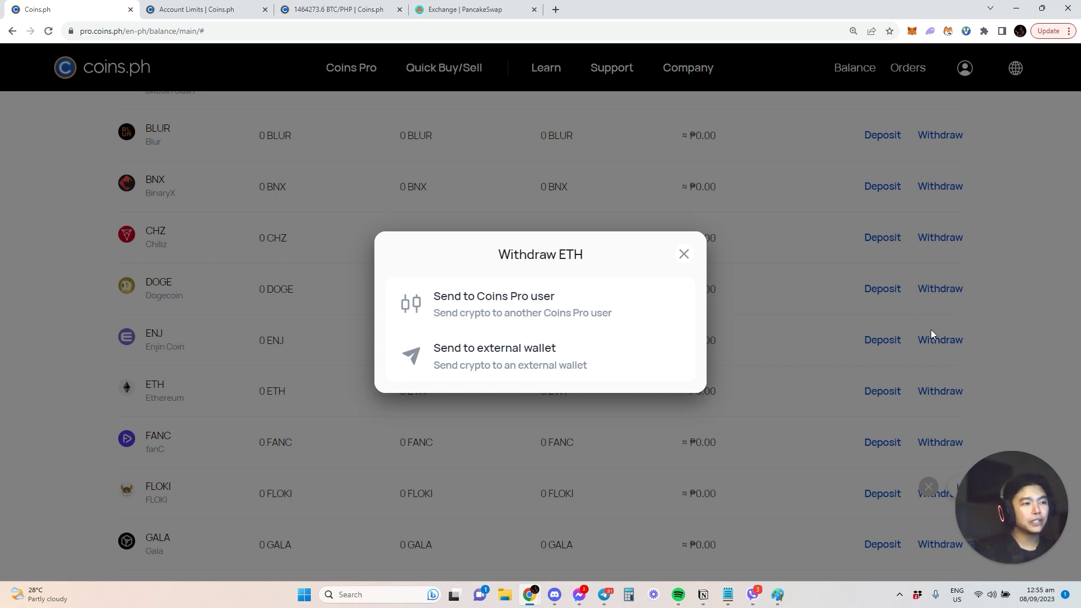
pyautogui.click(972, 309)
pyautogui.scroll(4, 1014, 338)
pyautogui.scroll(7, 1030, 359)
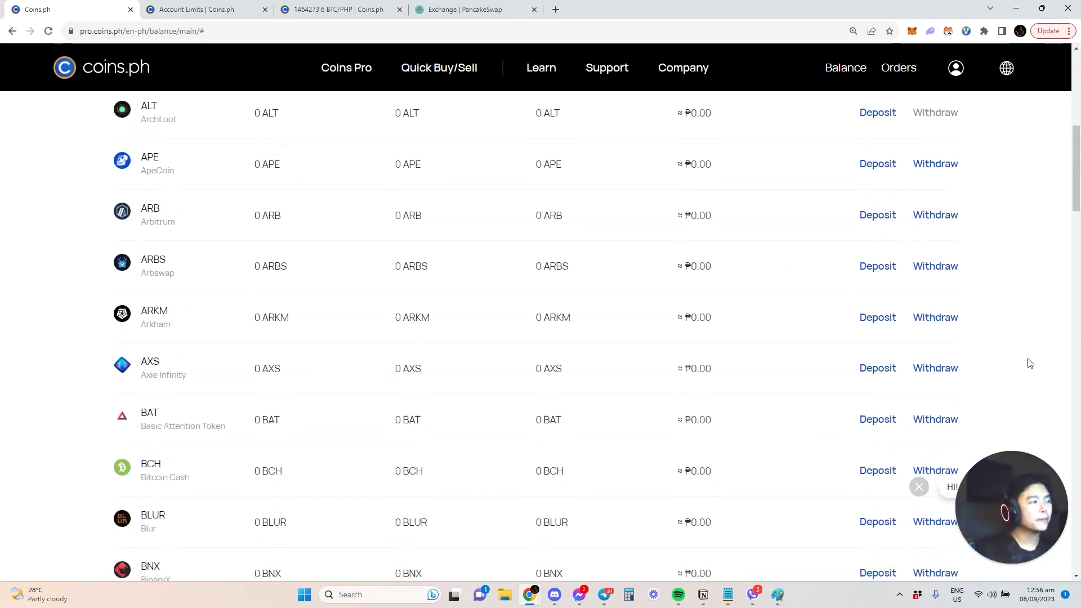
pyautogui.scroll(-3, 1022, 368)
pyautogui.scroll(-10, 630, 379)
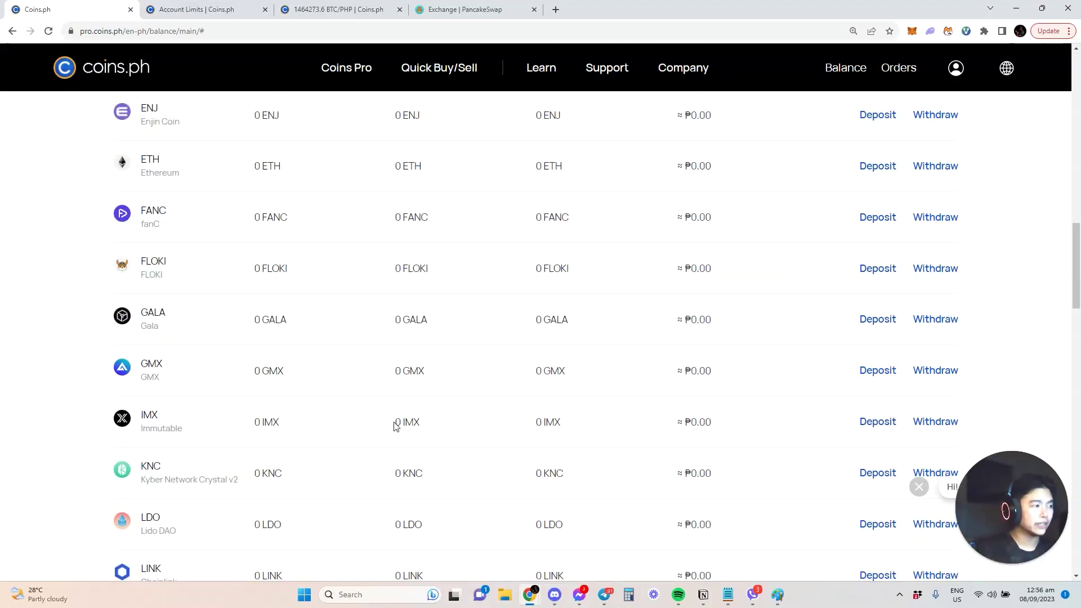
# - Quick-buy Ethereum with the full 100 PHP balance, receiving 0.0010605 ETH
pyautogui.moveTo(444, 70)
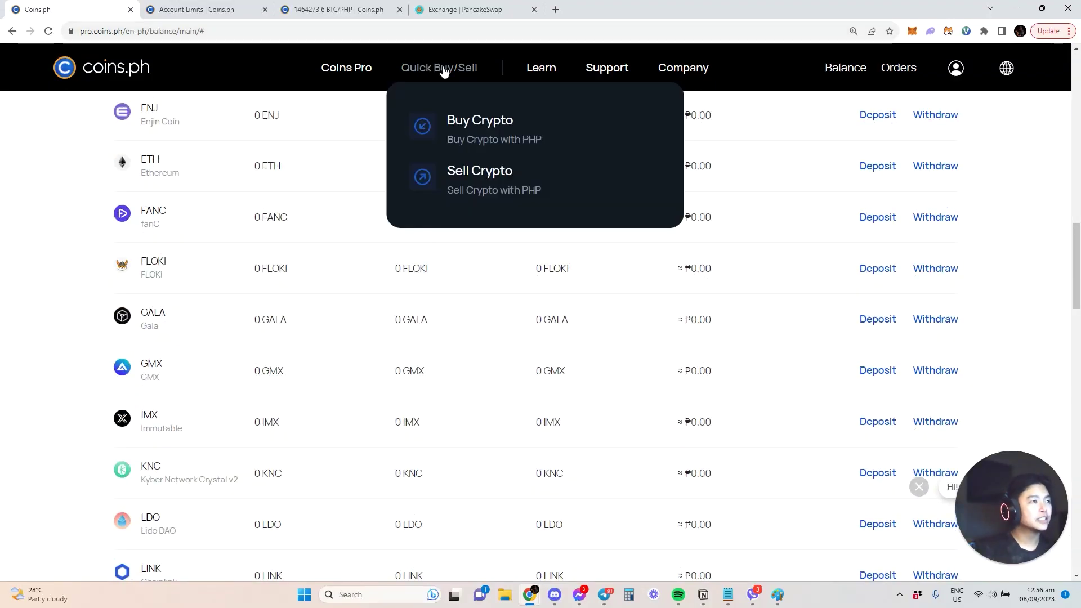
pyautogui.click(462, 134)
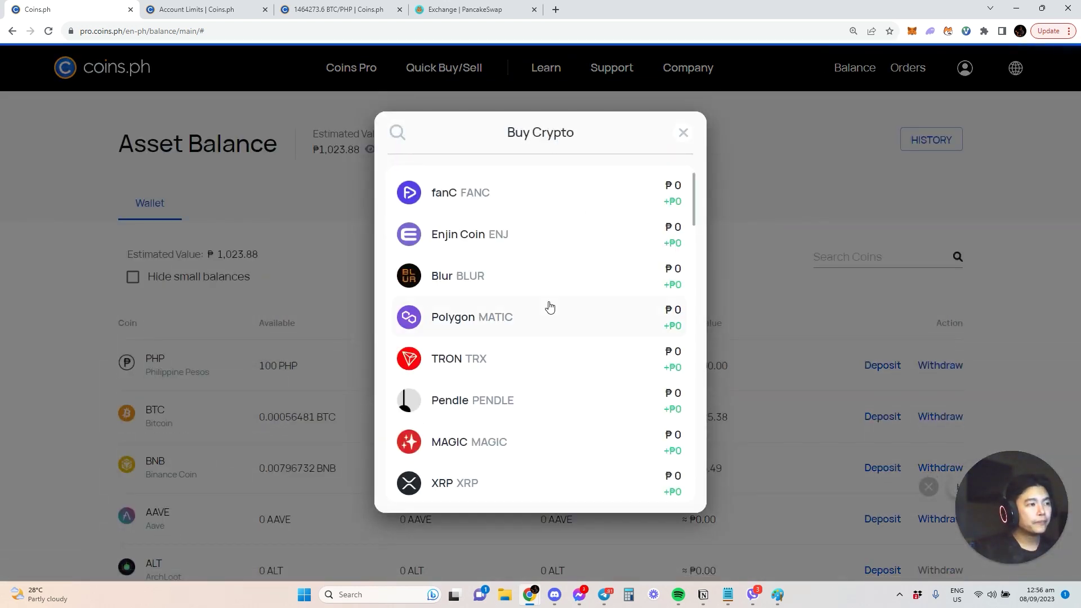
pyautogui.click(563, 137)
pyautogui.click(397, 132)
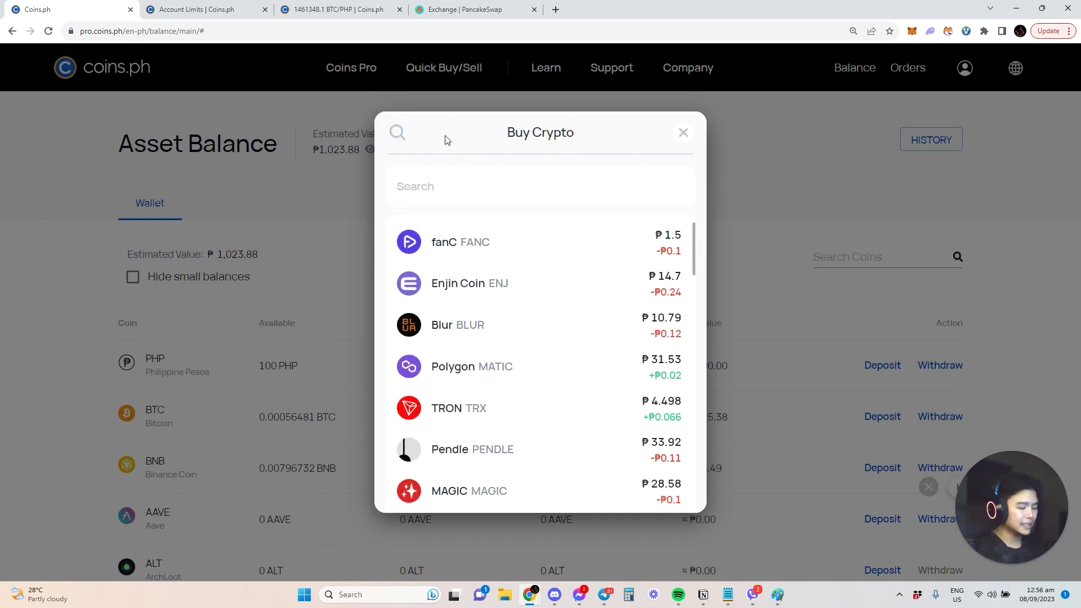
pyautogui.write('ers')
pyautogui.press('BackSpace')
pyautogui.press('BackSpace')
pyautogui.write('th')
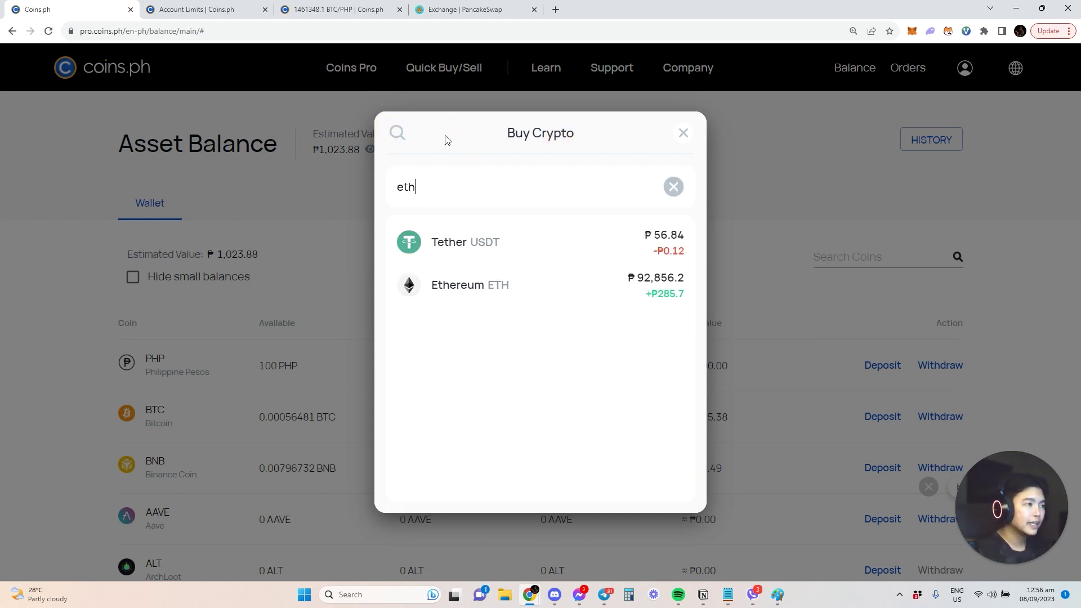
pyautogui.click(536, 292)
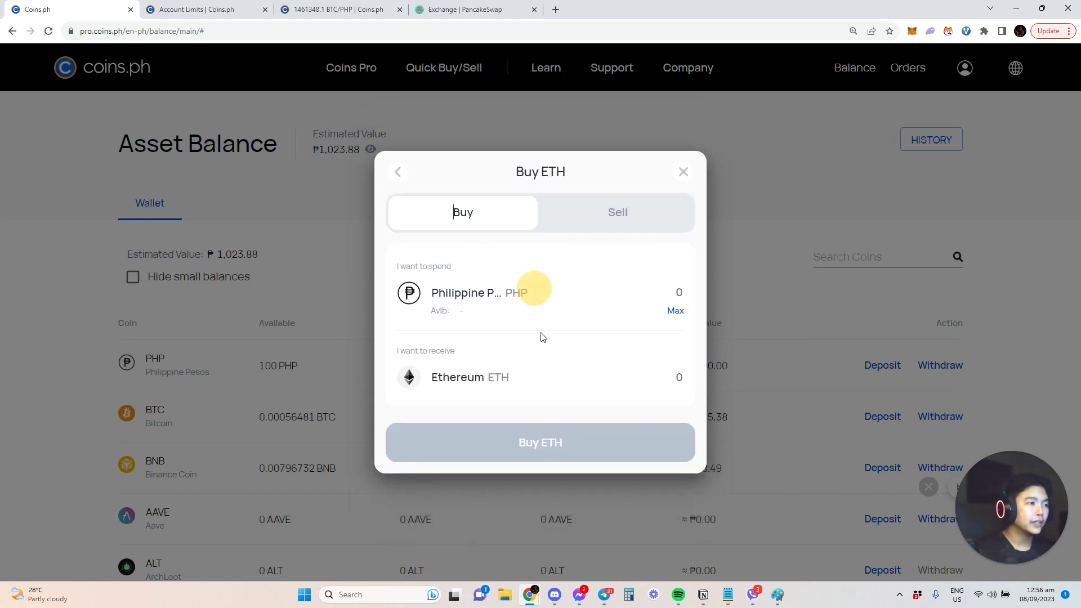
pyautogui.click(676, 311)
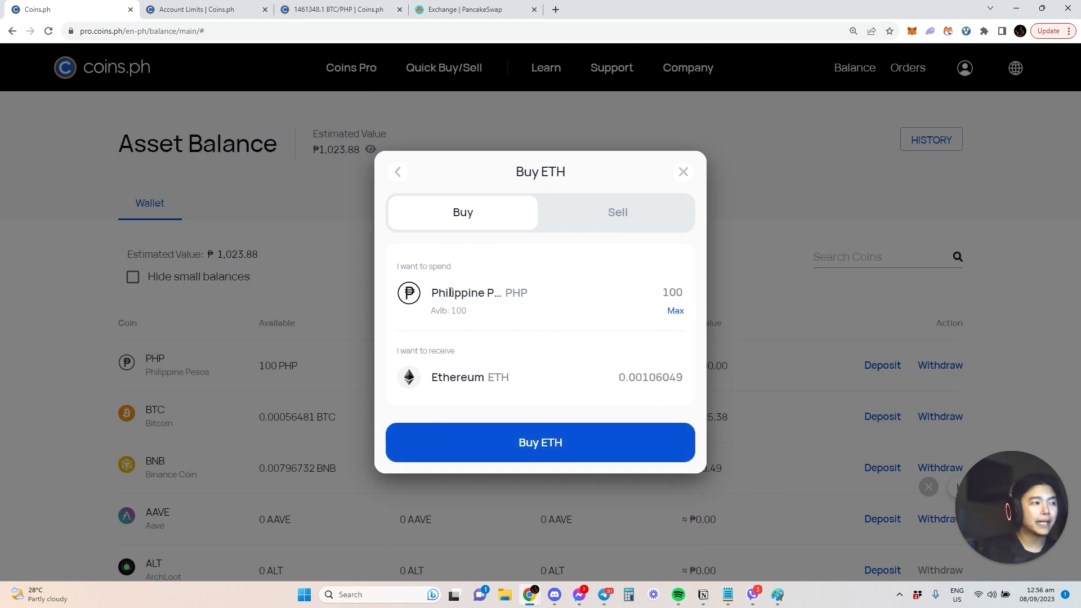
pyautogui.click(575, 454)
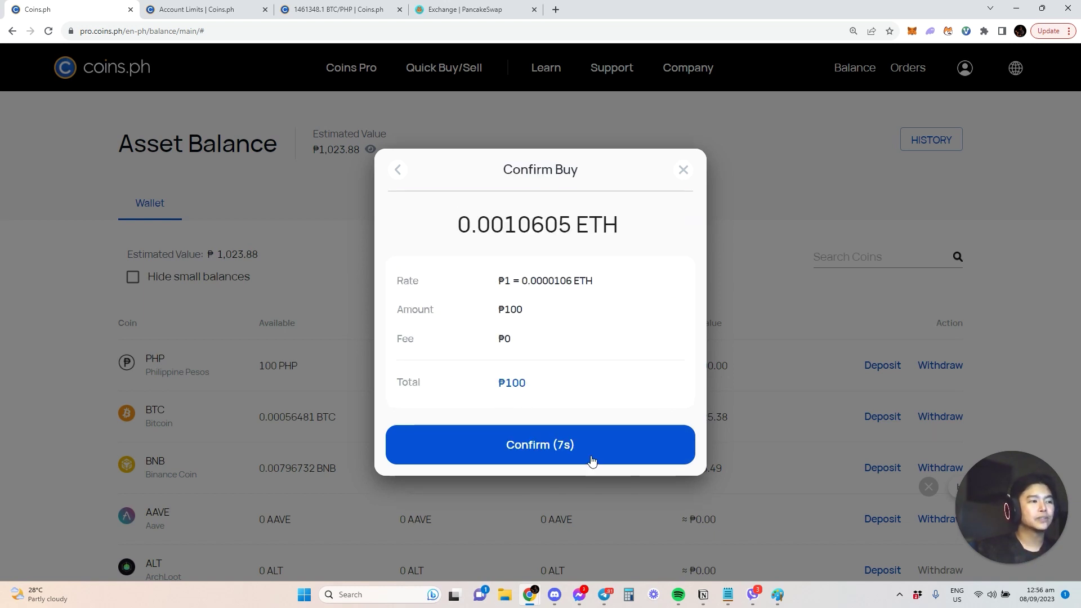
pyautogui.click(566, 454)
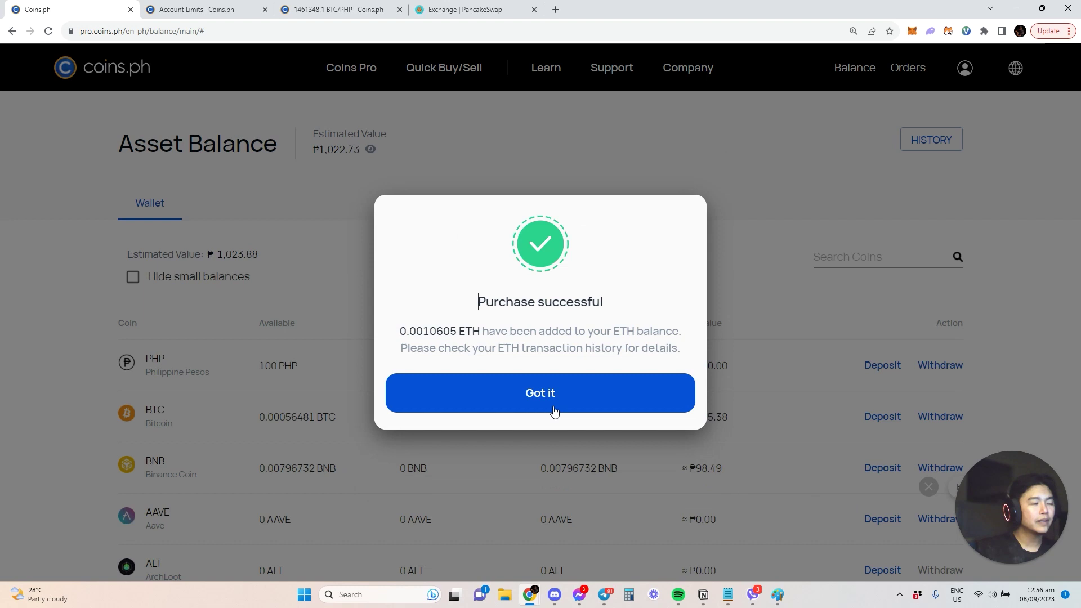
pyautogui.click(571, 399)
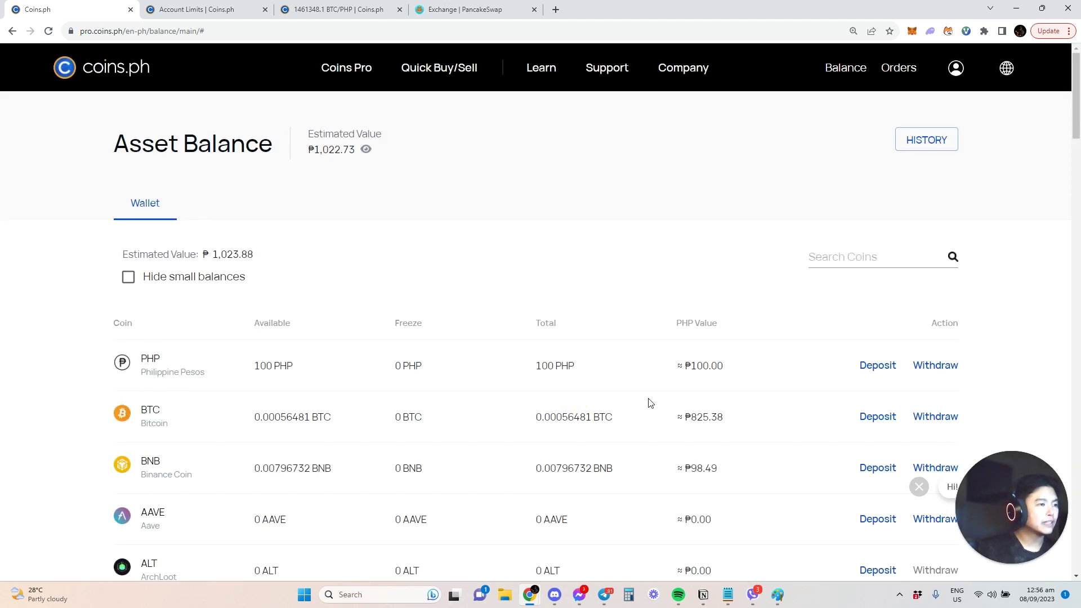
pyautogui.scroll(-7, 580, 379)
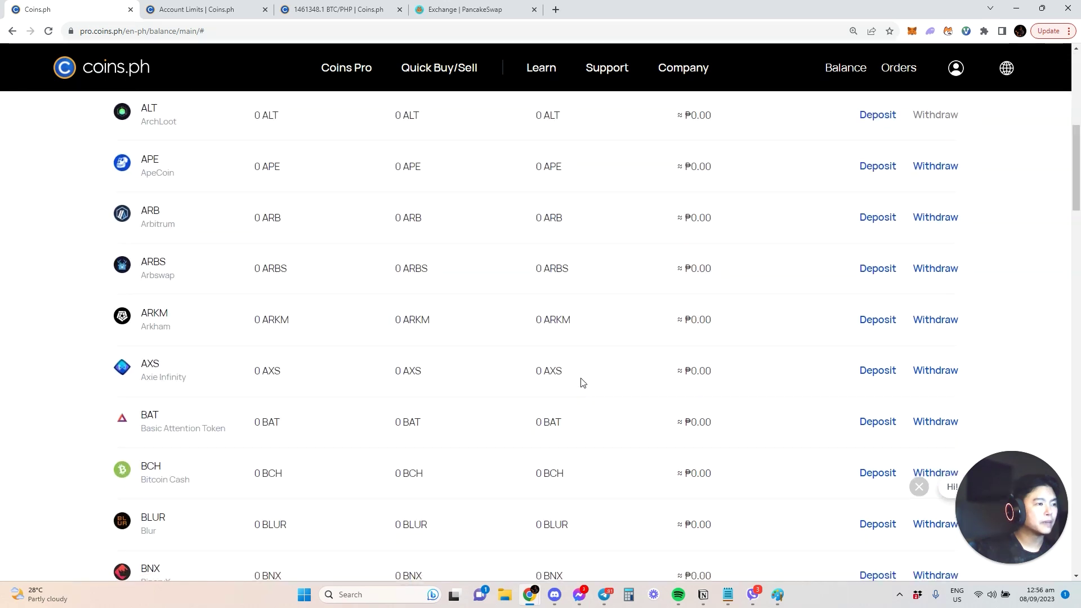
pyautogui.scroll(7, 675, 383)
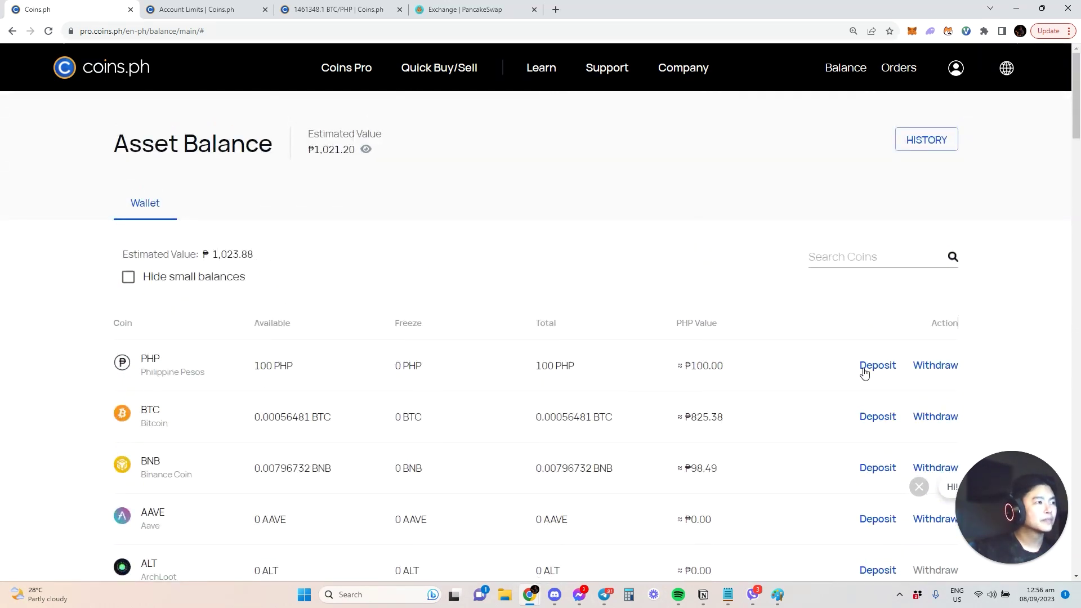
pyautogui.scroll(-5, 283, 326)
pyautogui.scroll(4, 287, 328)
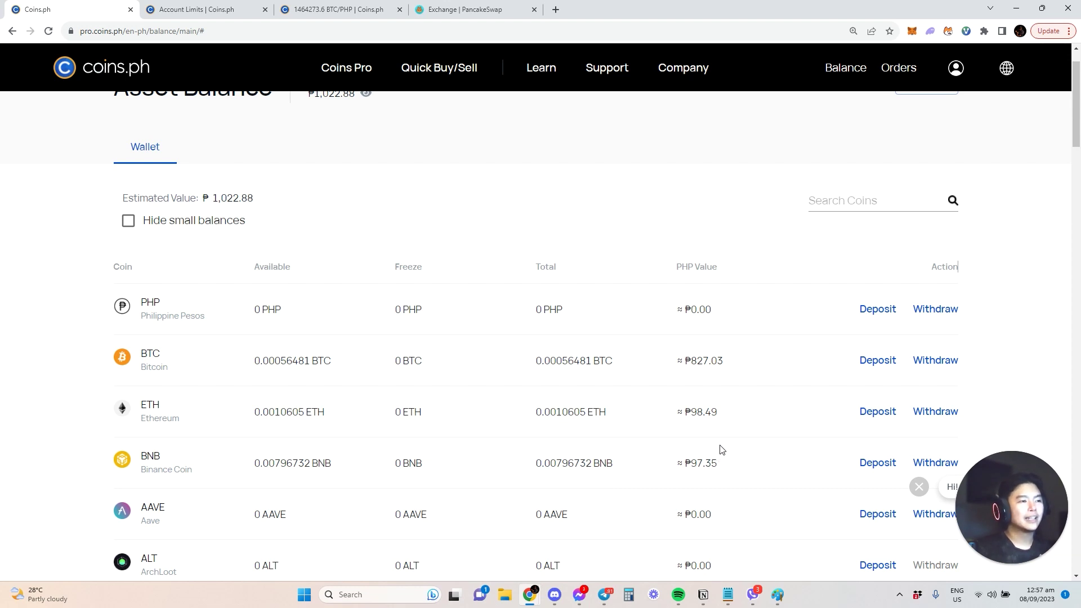
pyautogui.scroll(1, 724, 451)
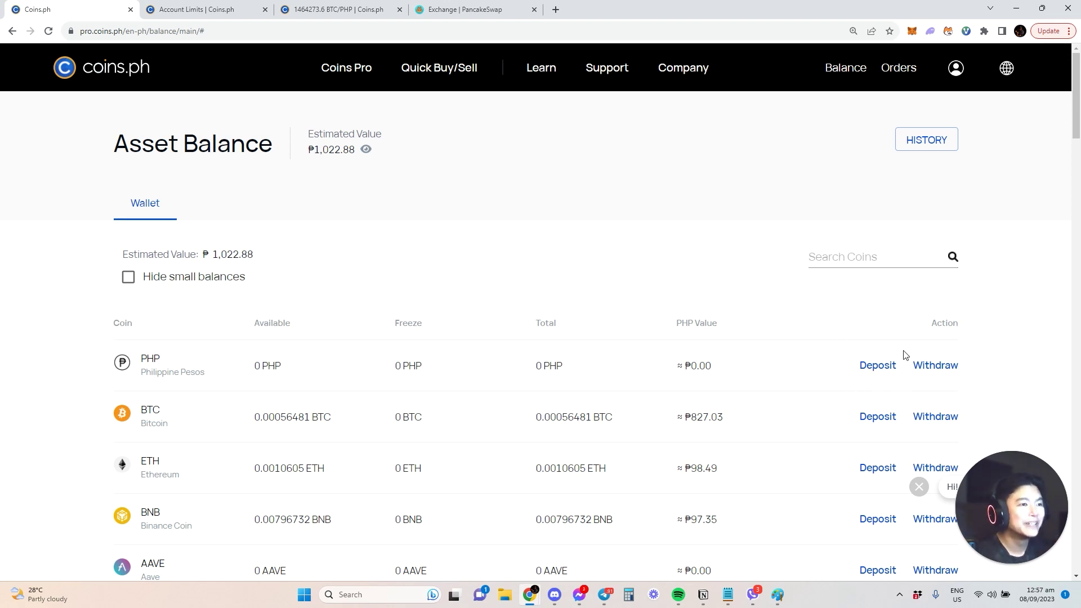
pyautogui.moveTo(916, 80)
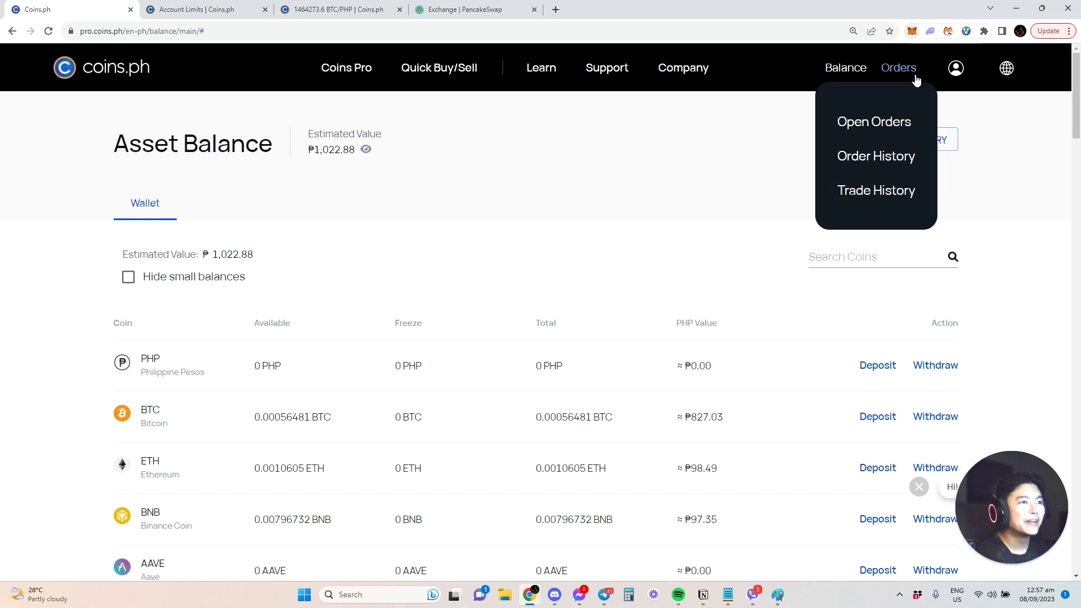
pyautogui.click(878, 367)
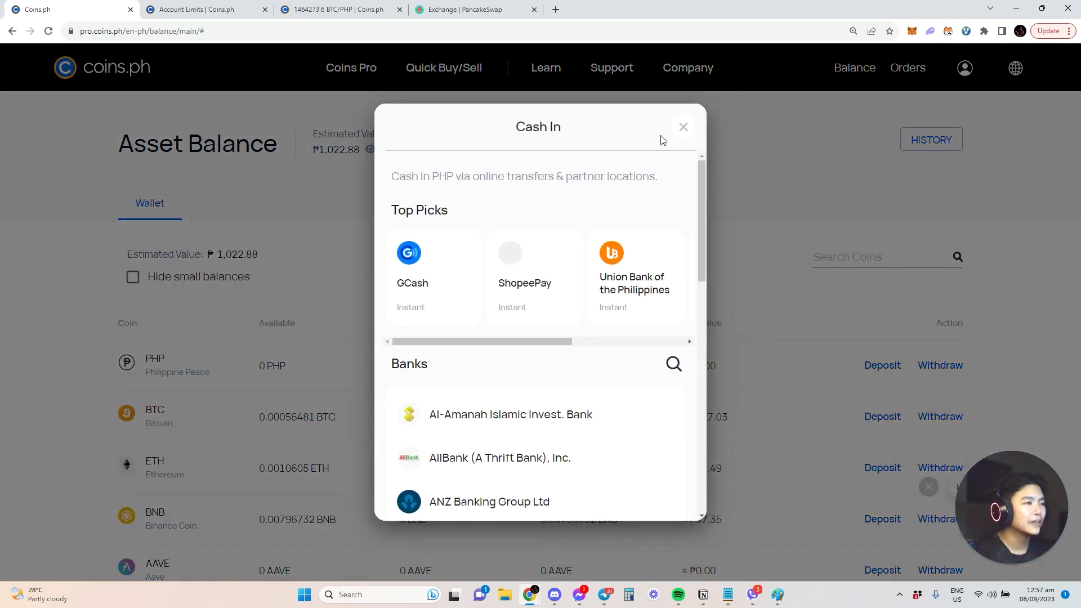
pyautogui.scroll(-10, 517, 406)
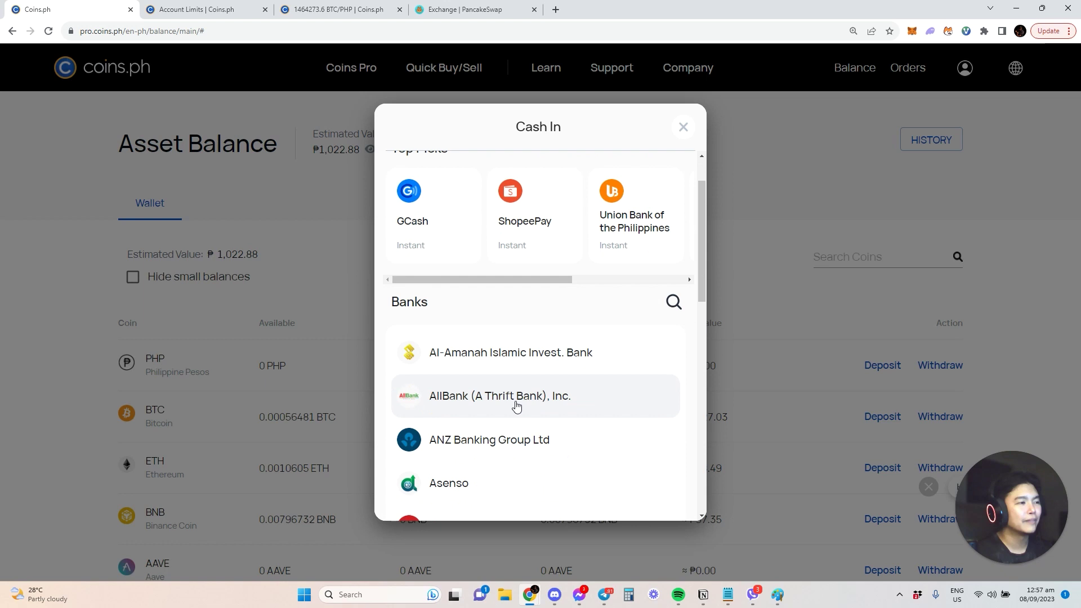
pyautogui.scroll(10, 468, 357)
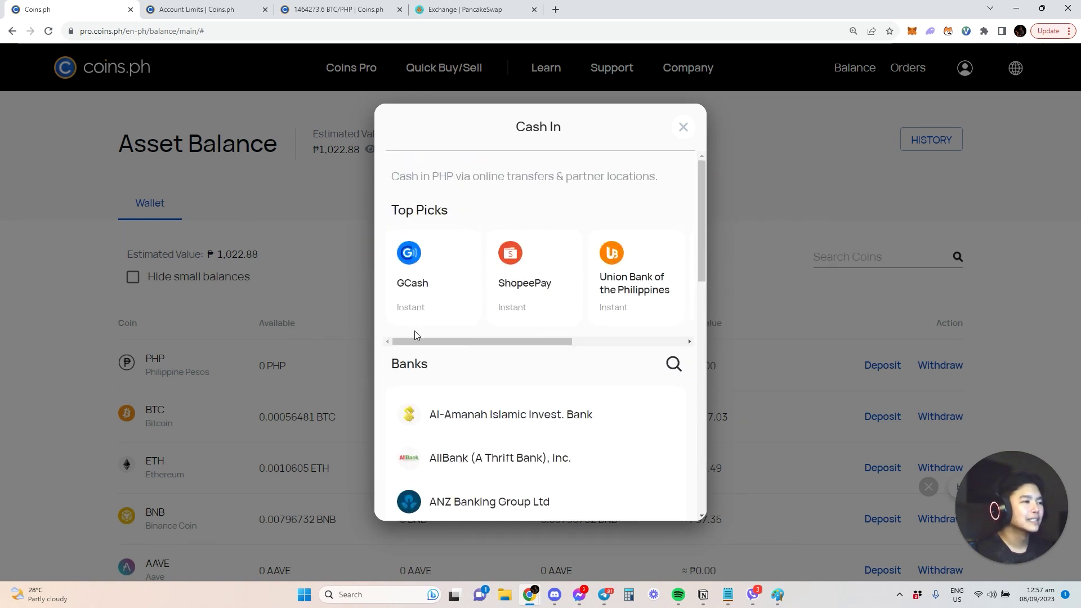
pyautogui.moveTo(421, 343)
pyautogui.mouseDown()
pyautogui.moveTo(599, 345)
pyautogui.moveTo(415, 349)
pyautogui.mouseUp()
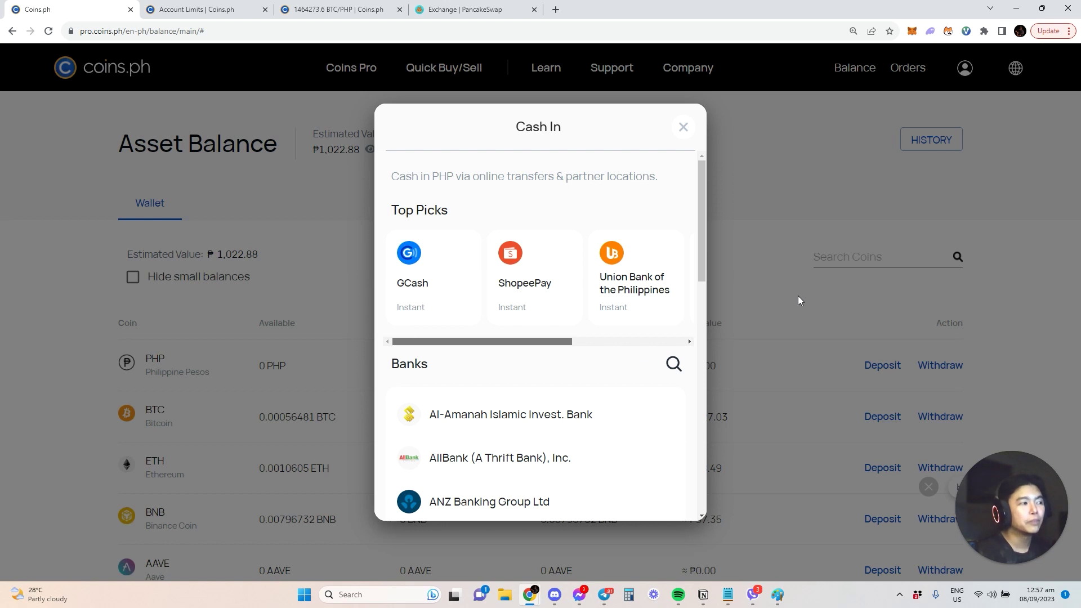
pyautogui.click(1035, 256)
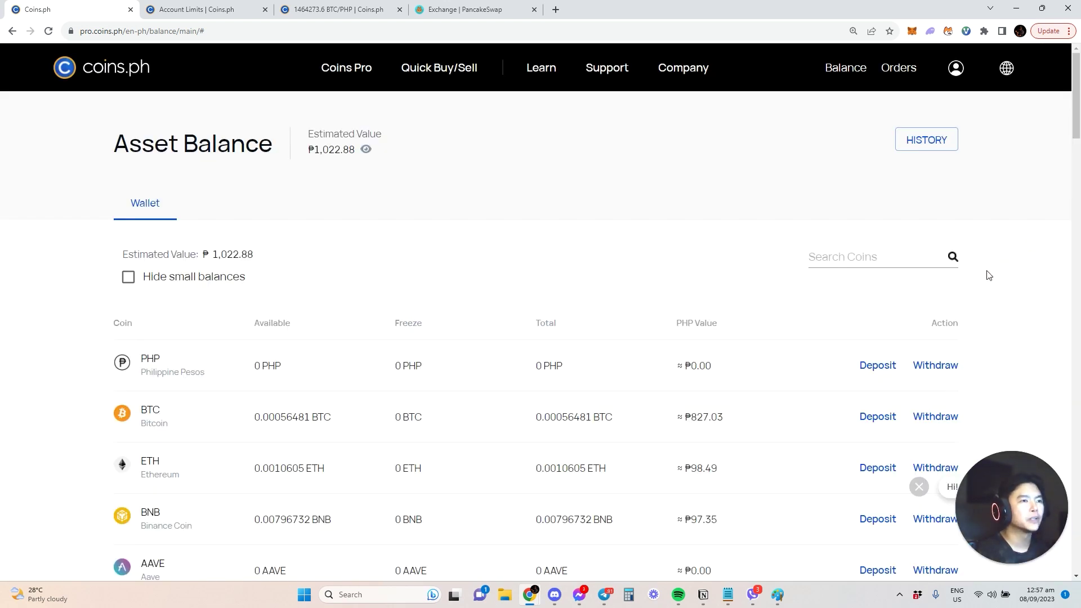
pyautogui.click(947, 363)
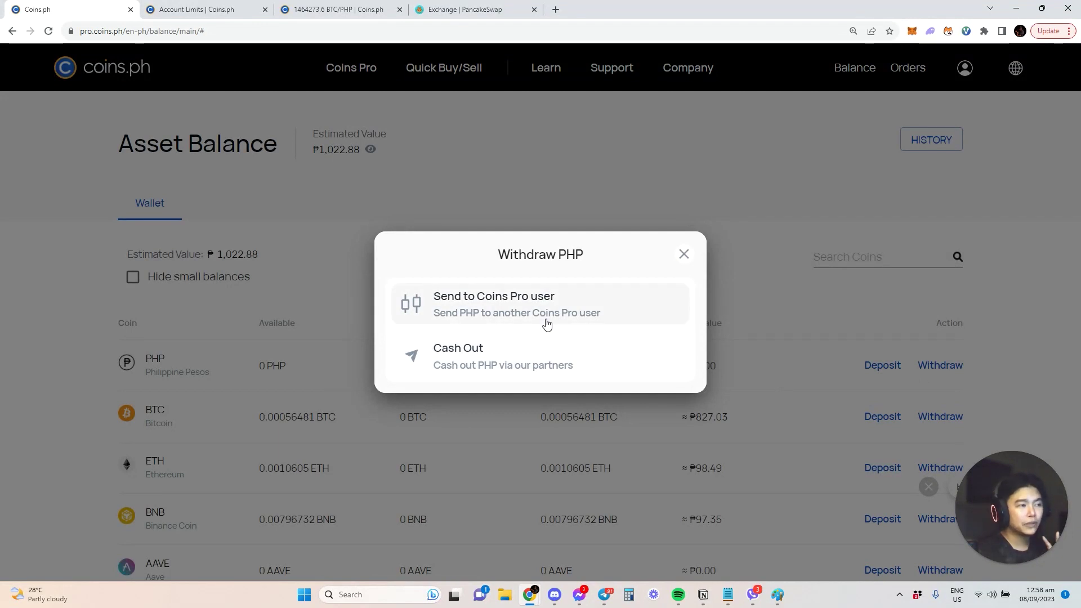
pyautogui.click(536, 363)
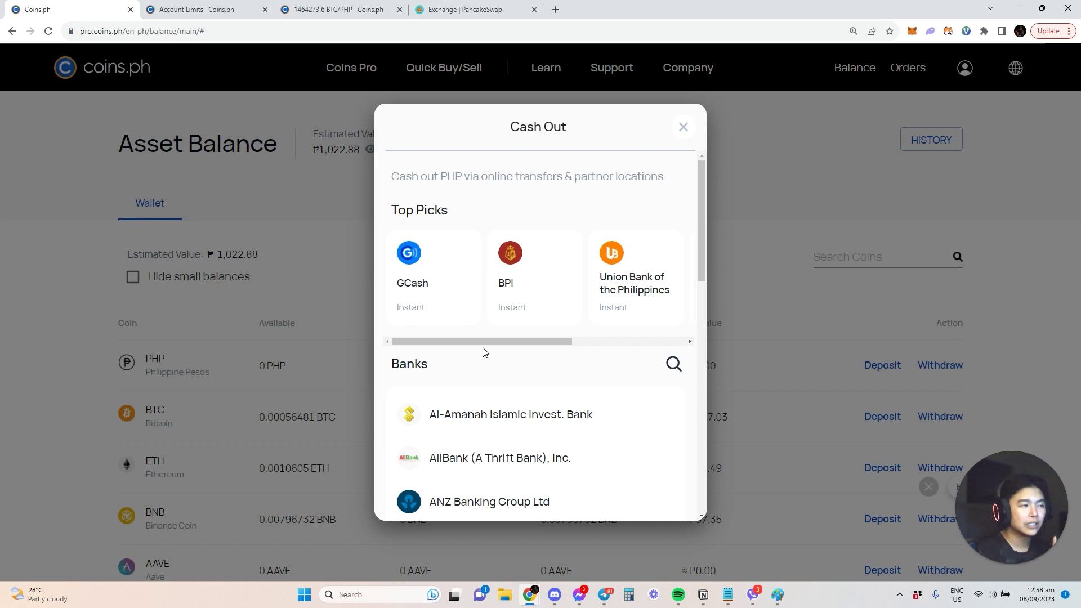
pyautogui.moveTo(503, 343)
pyautogui.mouseDown()
pyautogui.moveTo(651, 334)
pyautogui.moveTo(496, 345)
pyautogui.mouseUp()
pyautogui.scroll(-10, 503, 463)
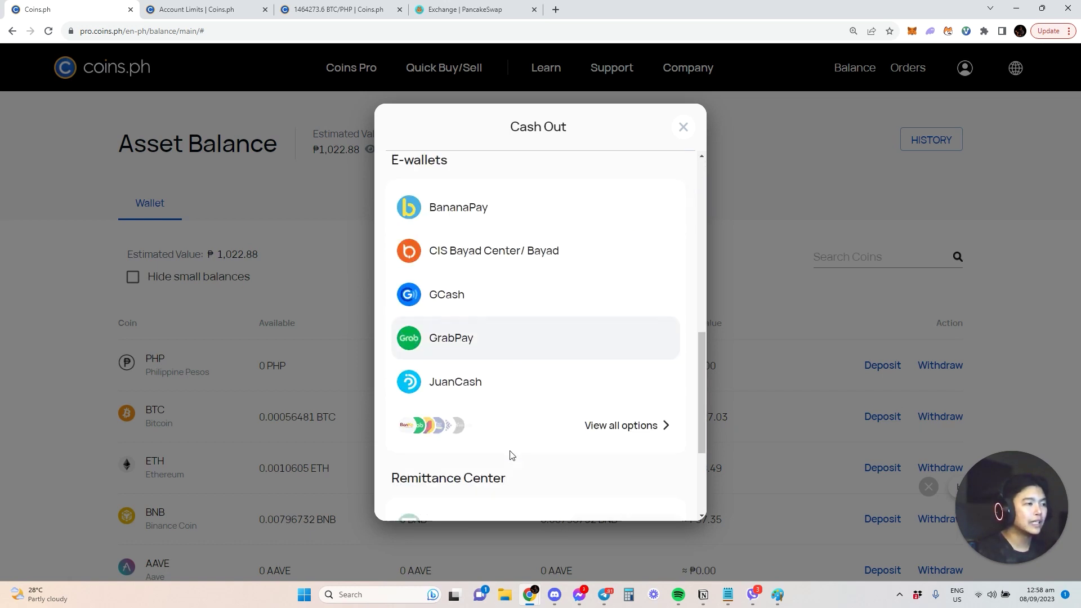
pyautogui.scroll(5, 522, 447)
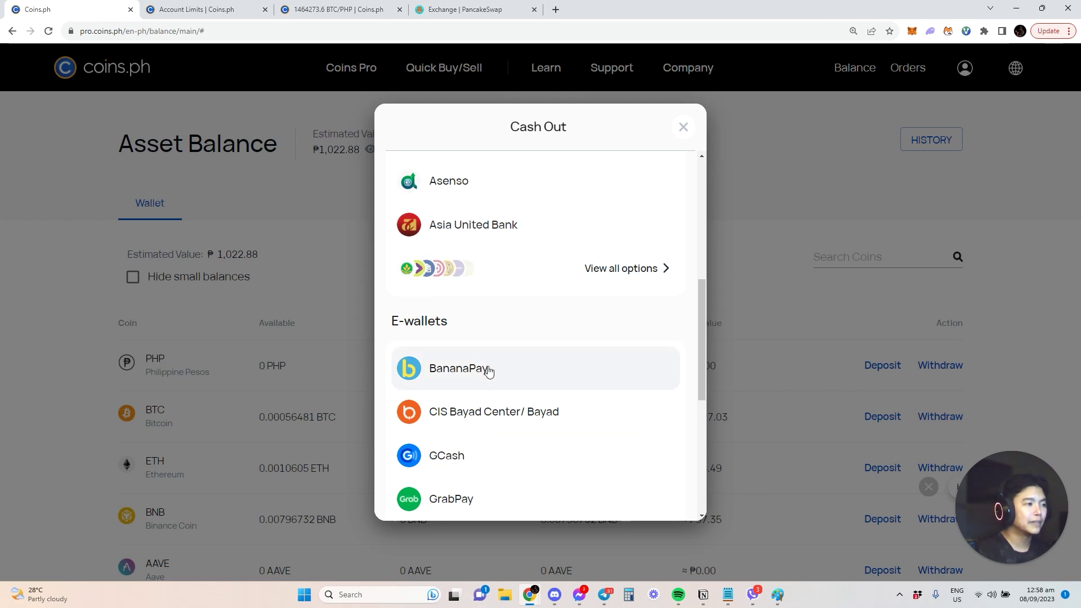
pyautogui.scroll(-4, 496, 388)
pyautogui.scroll(5, 620, 366)
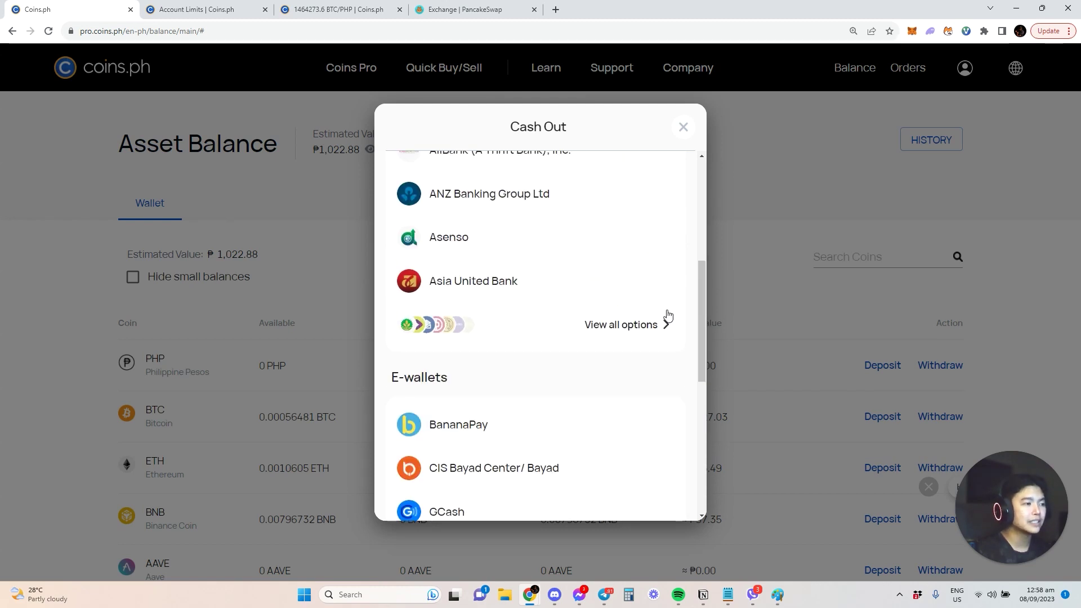
pyautogui.click(684, 127)
pyautogui.moveTo(994, 81)
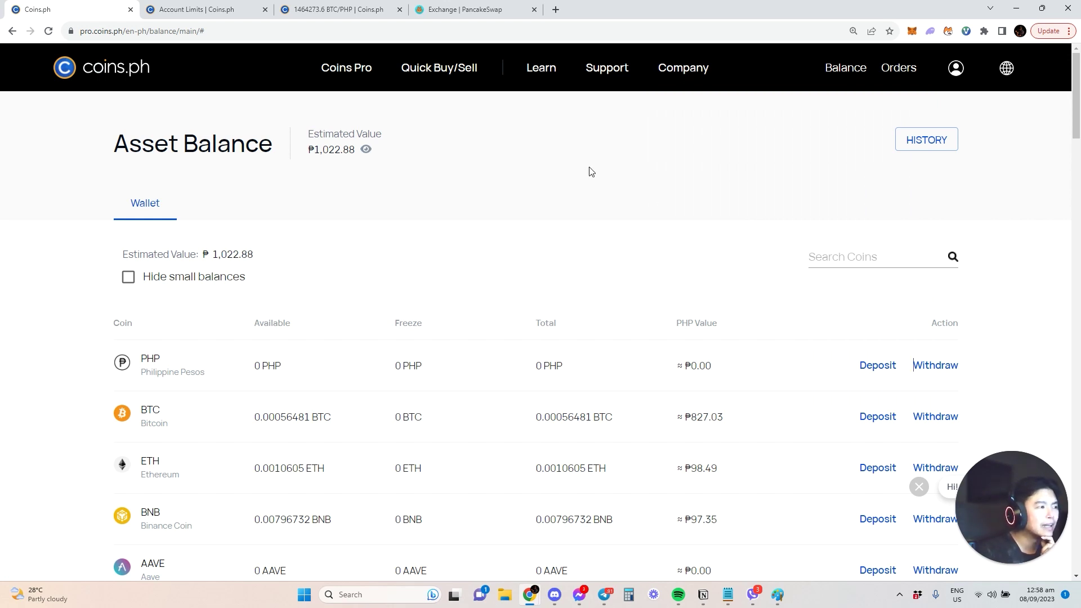
# - Open the USDT deposit on BNB Chain and copy its deposit address
pyautogui.click(839, 247)
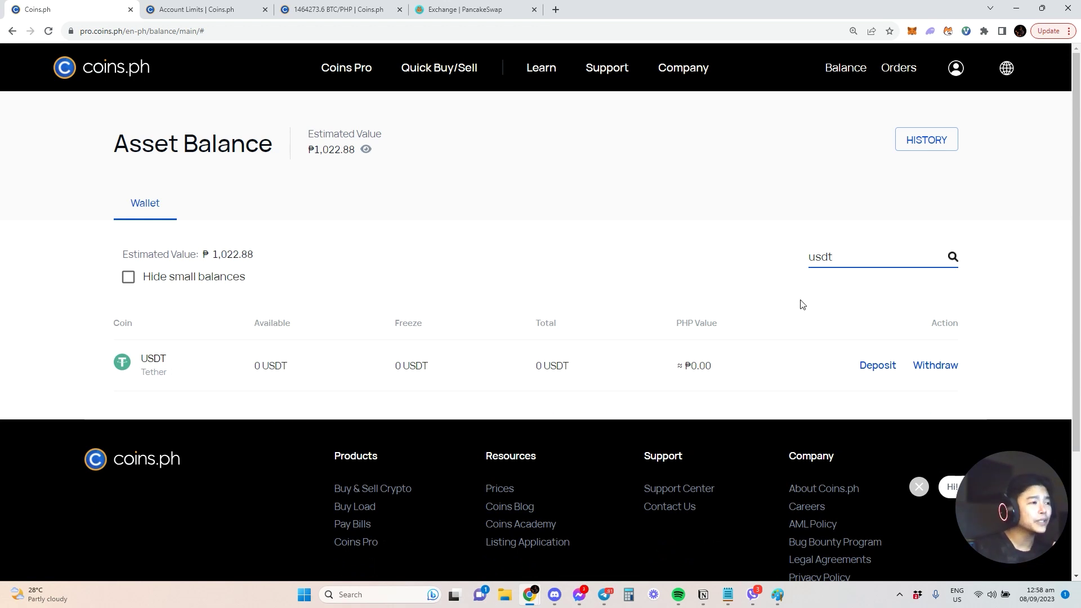
pyautogui.click(883, 367)
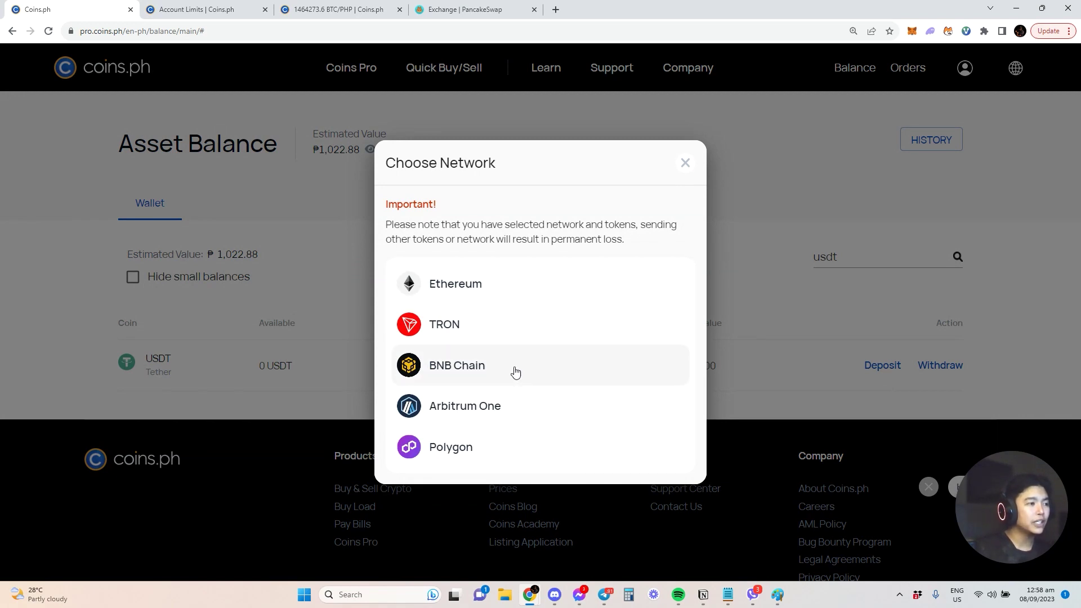
pyautogui.click(474, 369)
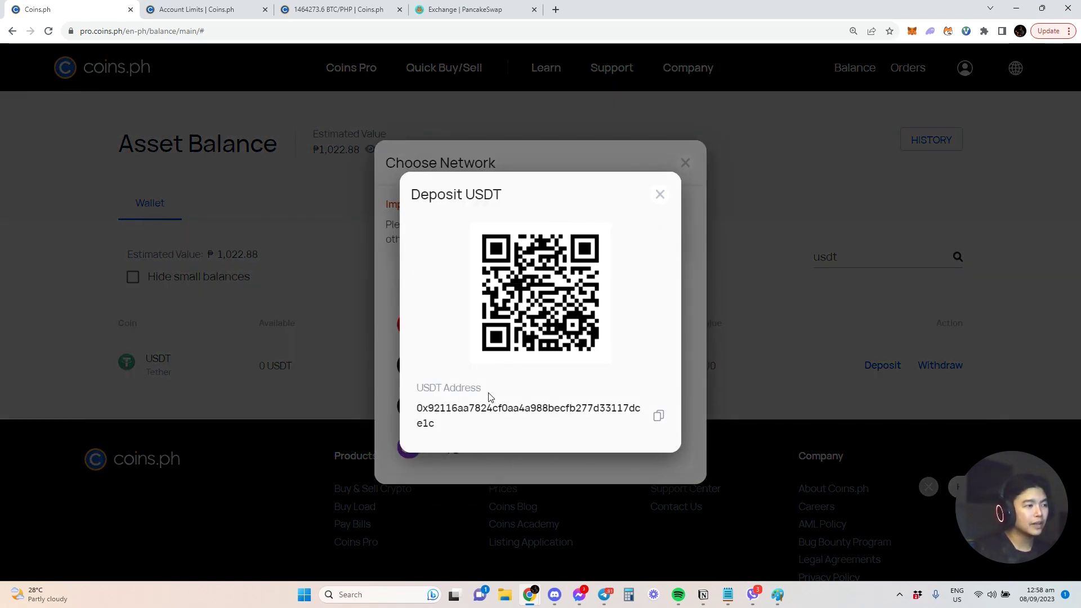
pyautogui.click(659, 417)
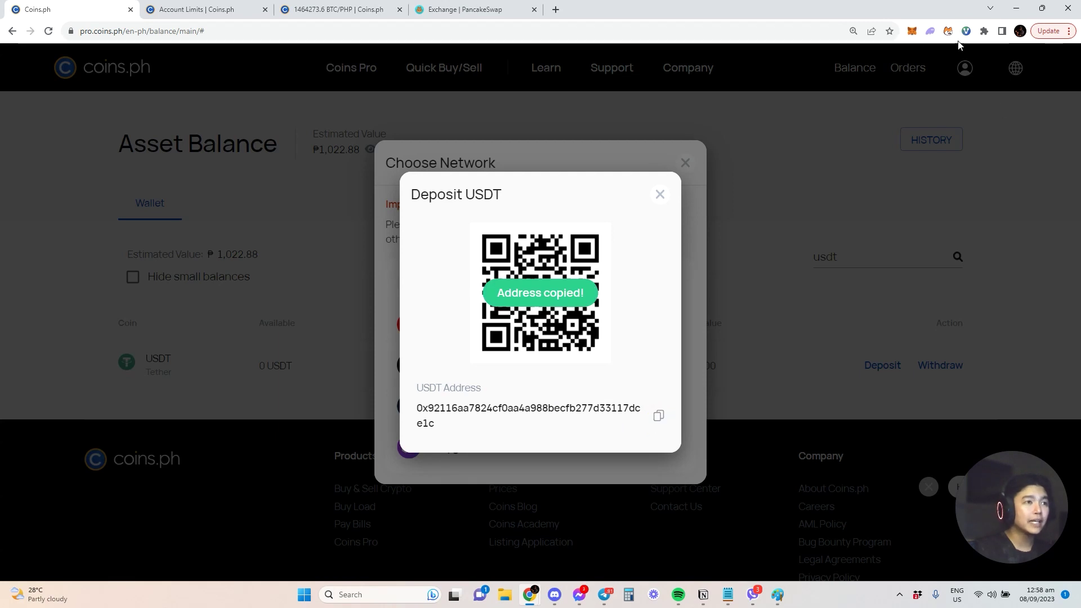
# - In MetaMask, prepare a 50 USDT send to the pasted Coins.ph deposit address
pyautogui.click(912, 31)
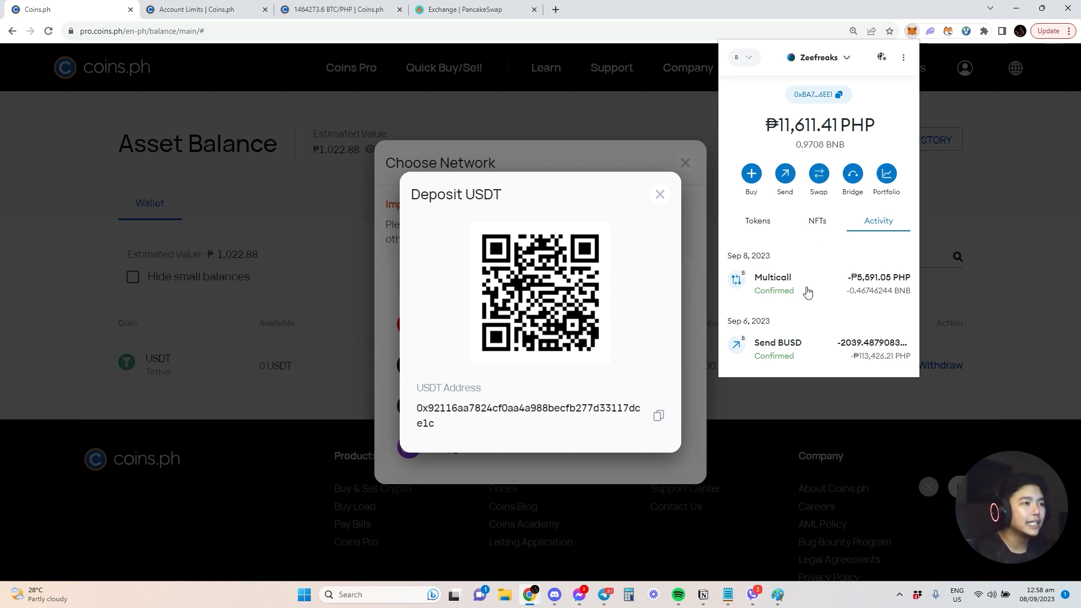
pyautogui.click(785, 176)
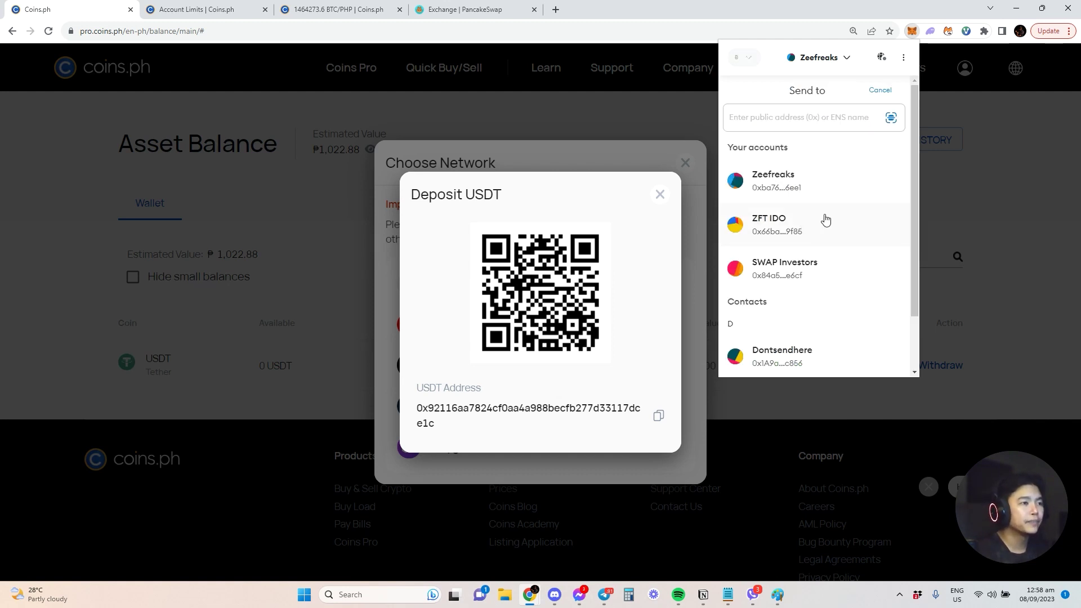
pyautogui.click(799, 118)
pyautogui.hotkey('ctrl', 'v')
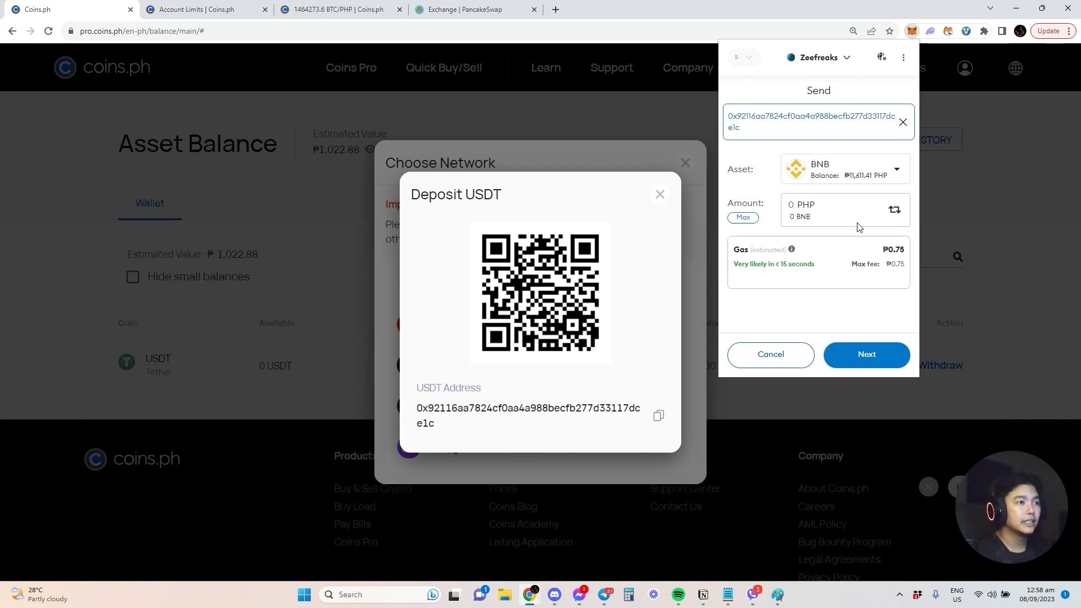
pyautogui.click(841, 172)
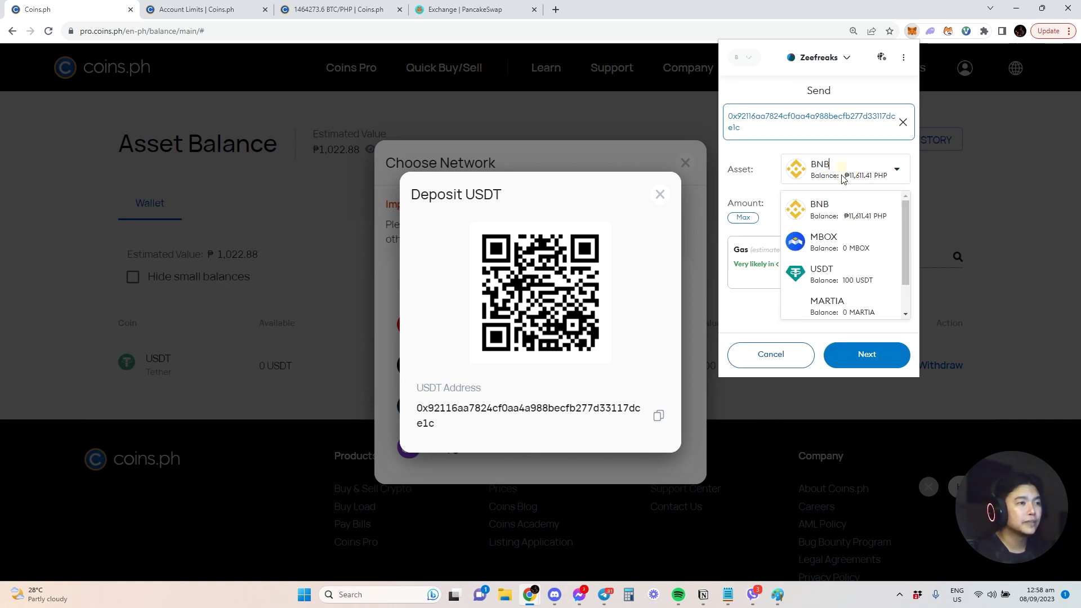
pyautogui.click(838, 273)
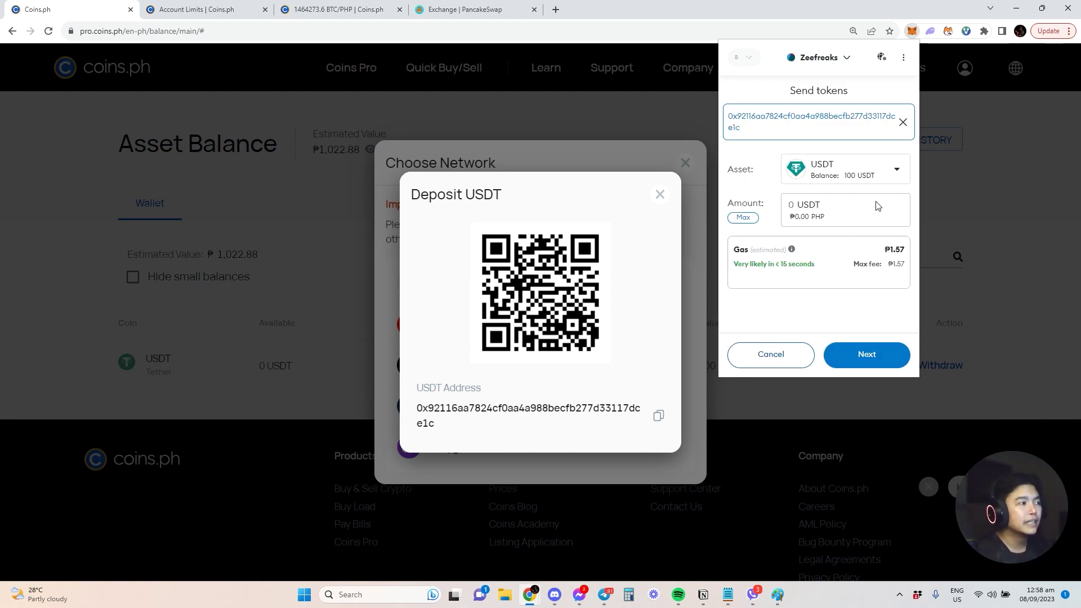
pyautogui.write('50')
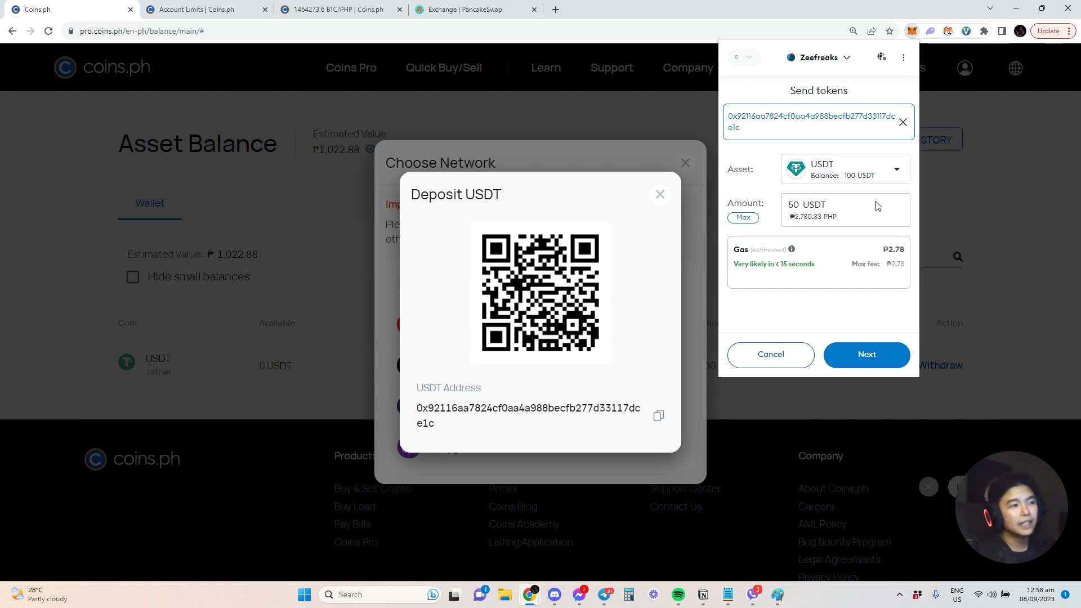
pyautogui.click(884, 353)
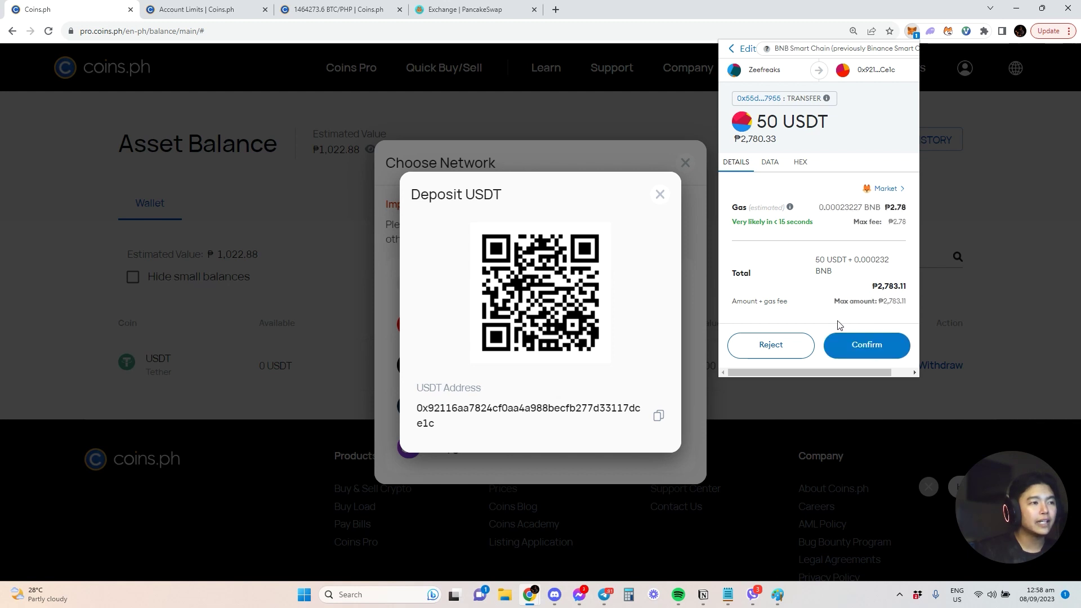
# - Confirm the 50 USDT transfer and wait until MetaMask's activity shows it Confirmed
pyautogui.click(868, 346)
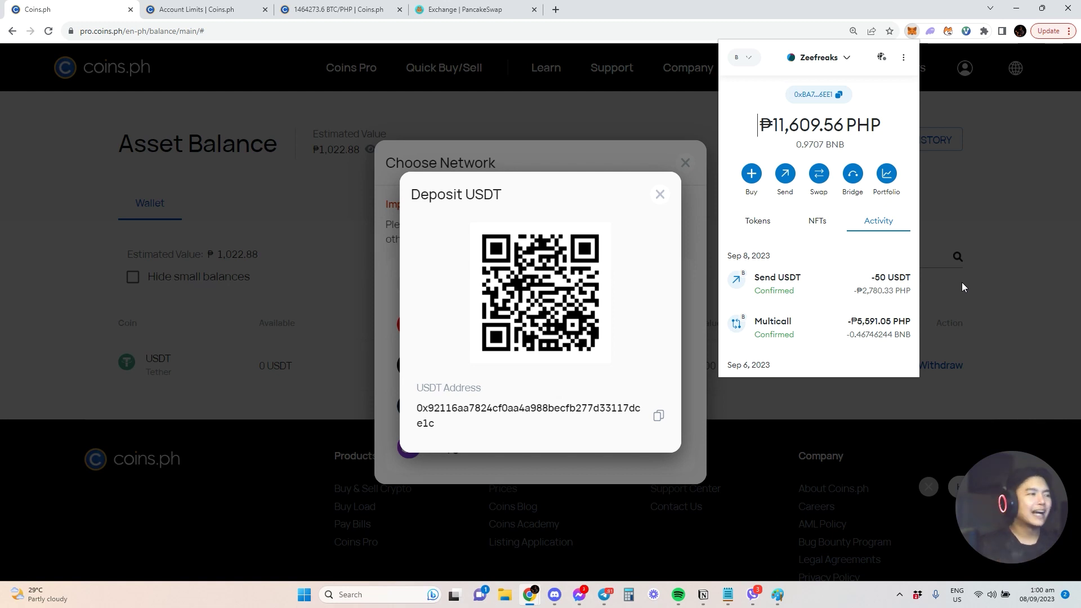
# - Close the MetaMask and deposit windows, clear the usdt search filter, and reload the balances
pyautogui.click(964, 280)
pyautogui.click(937, 288)
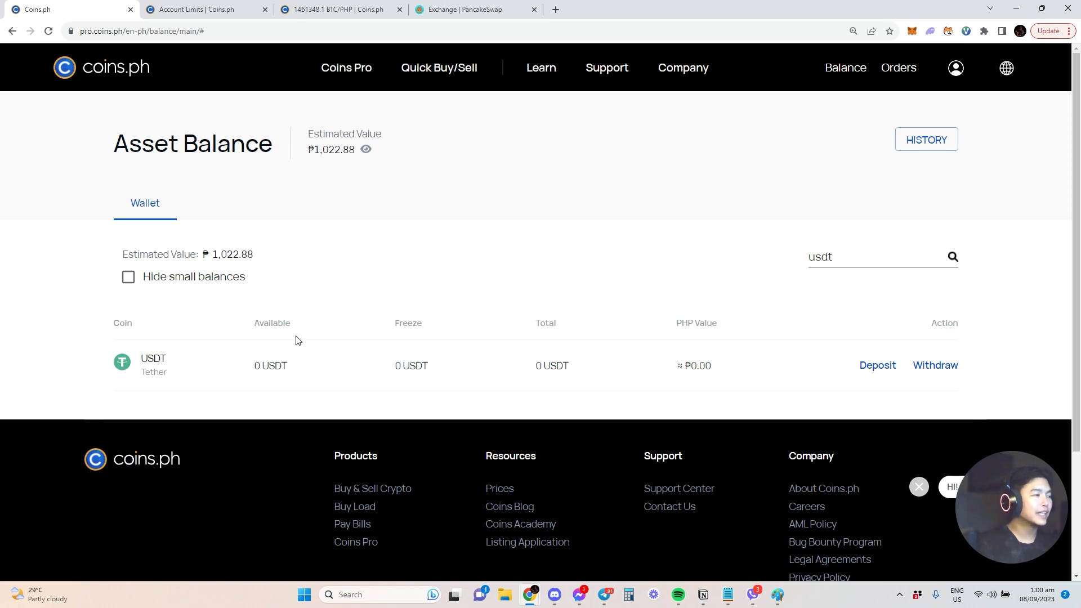
pyautogui.click(459, 264)
pyautogui.scroll(-3, 135, 285)
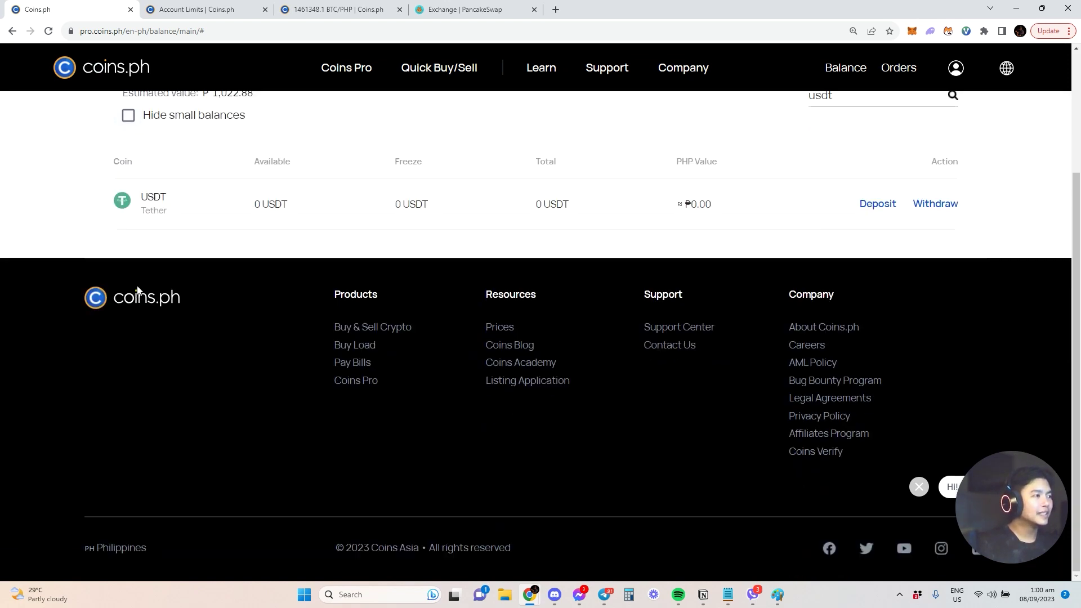
pyautogui.scroll(3, 732, 394)
pyautogui.doubleClick(821, 257)
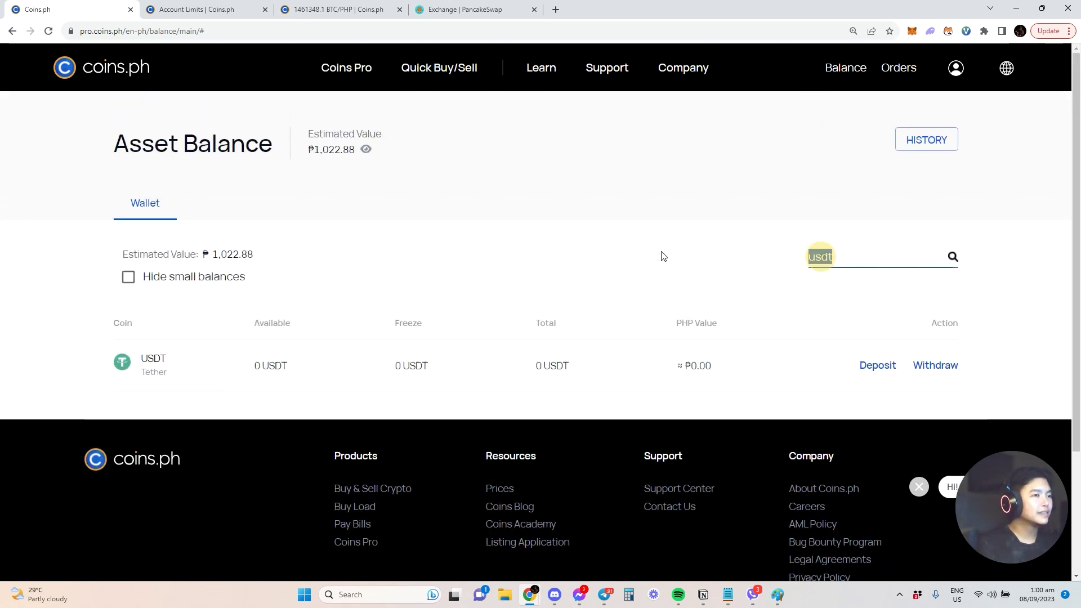
pyautogui.press('BackSpace')
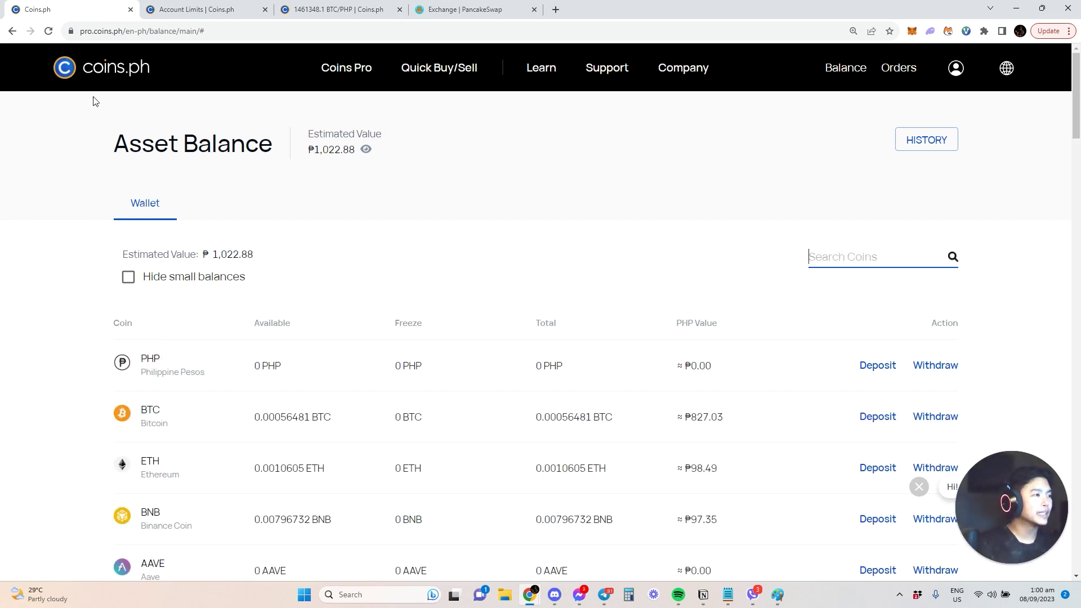
pyautogui.click(48, 31)
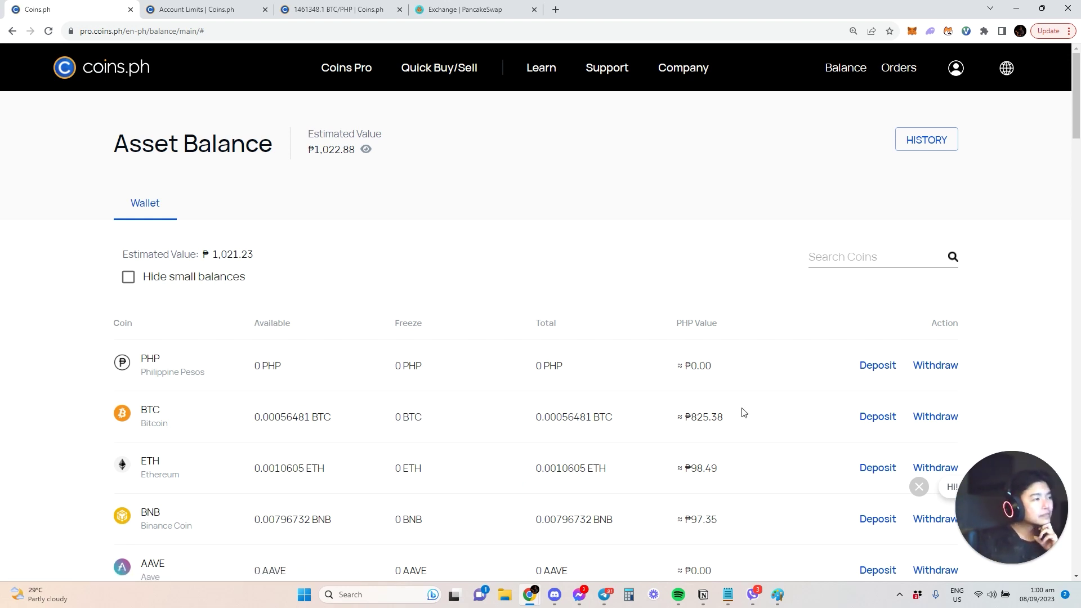
# - Filter the coin list to 'usdt' and open the USDT deposit network choice
pyautogui.scroll(-8, 793, 394)
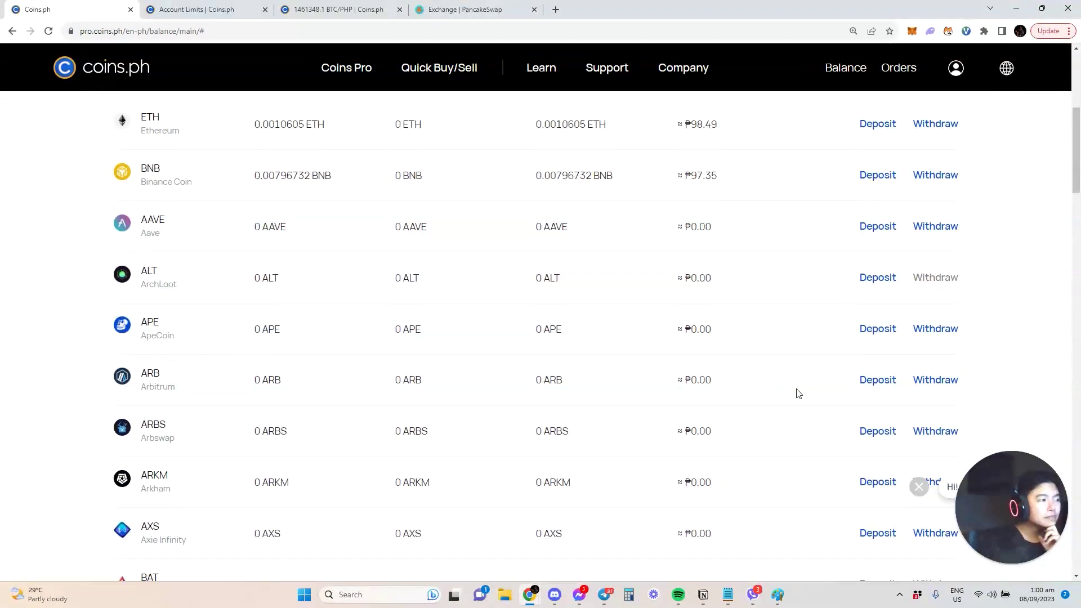
pyautogui.scroll(-5, 798, 393)
pyautogui.scroll(13, 796, 388)
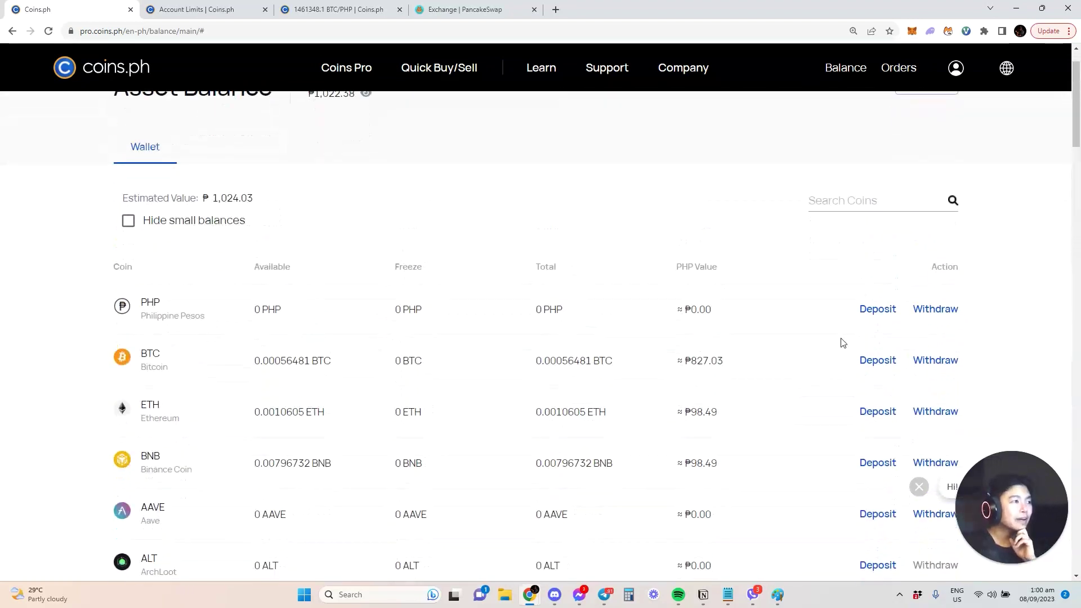
pyautogui.click(878, 251)
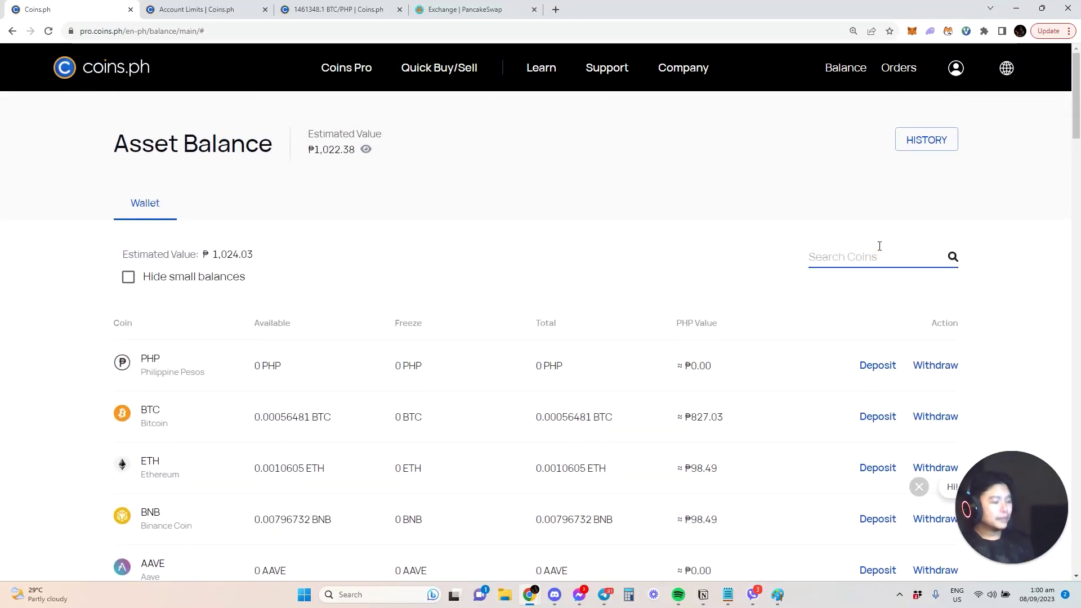
pyautogui.write('usdt')
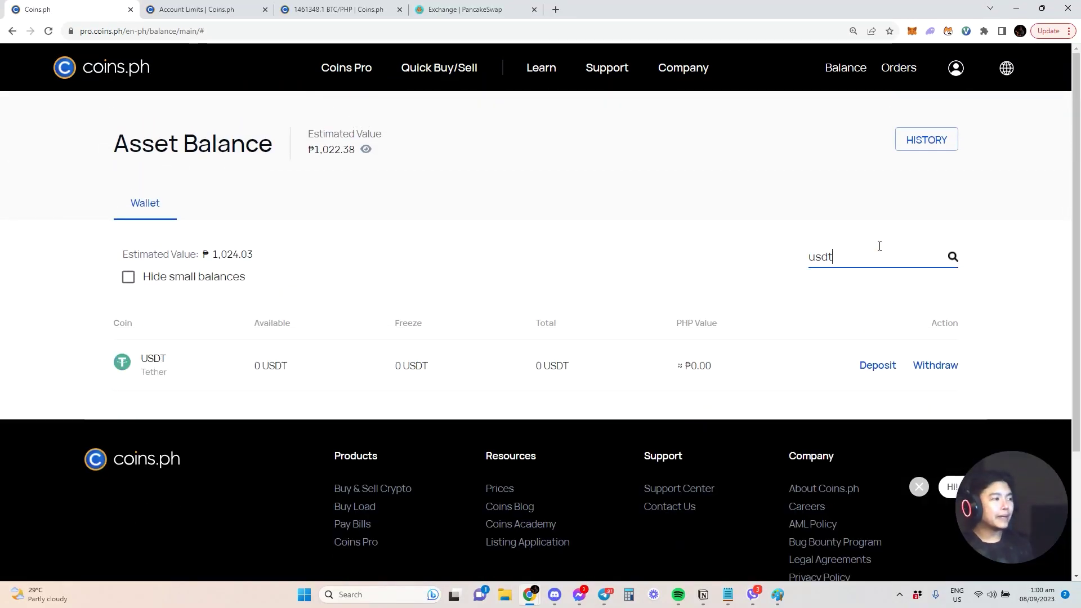
pyautogui.click(887, 366)
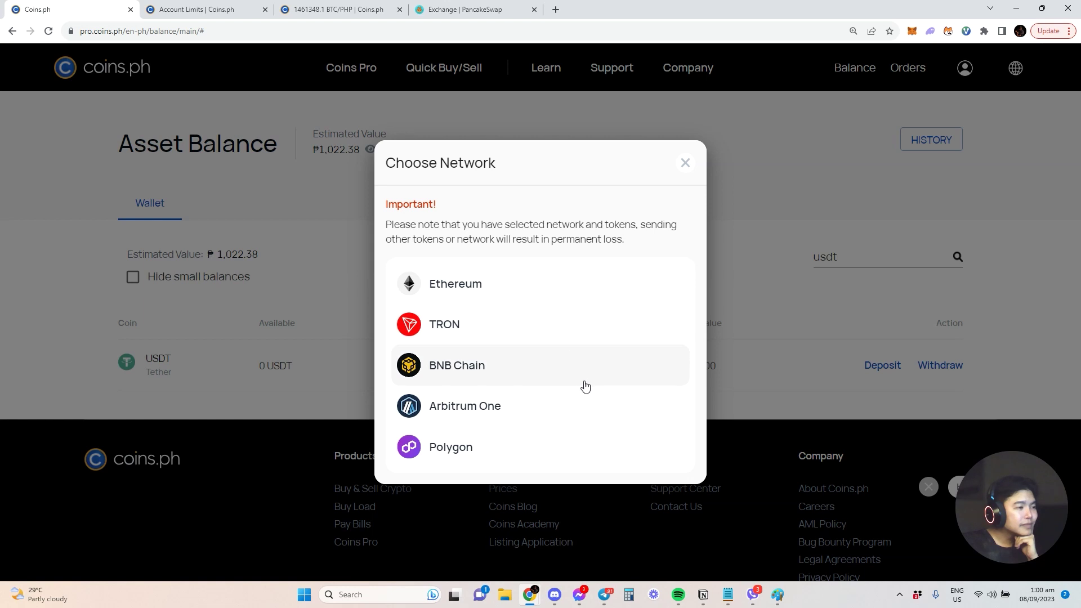
# - View the USDT deposit QR codes for Ethereum, BNB Chain and Polygon, then close the network list
pyautogui.click(519, 299)
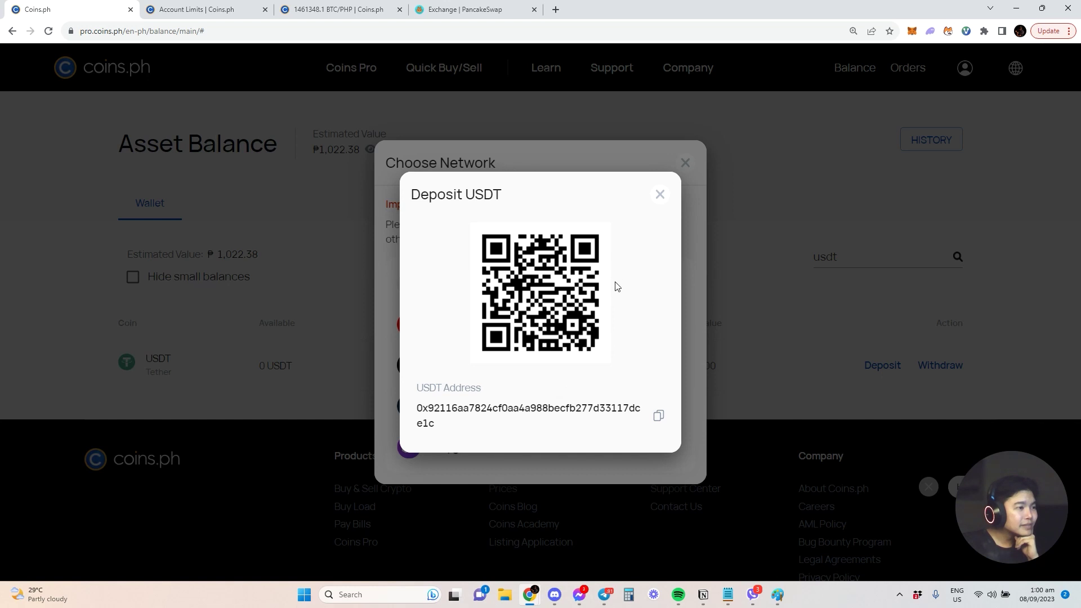
pyautogui.click(660, 196)
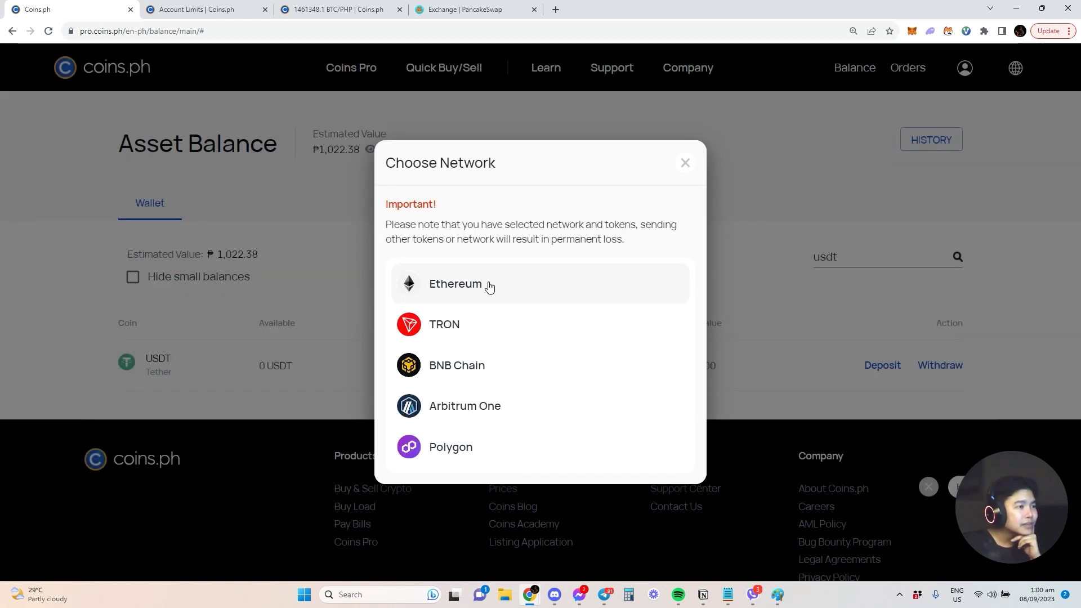
pyautogui.click(485, 374)
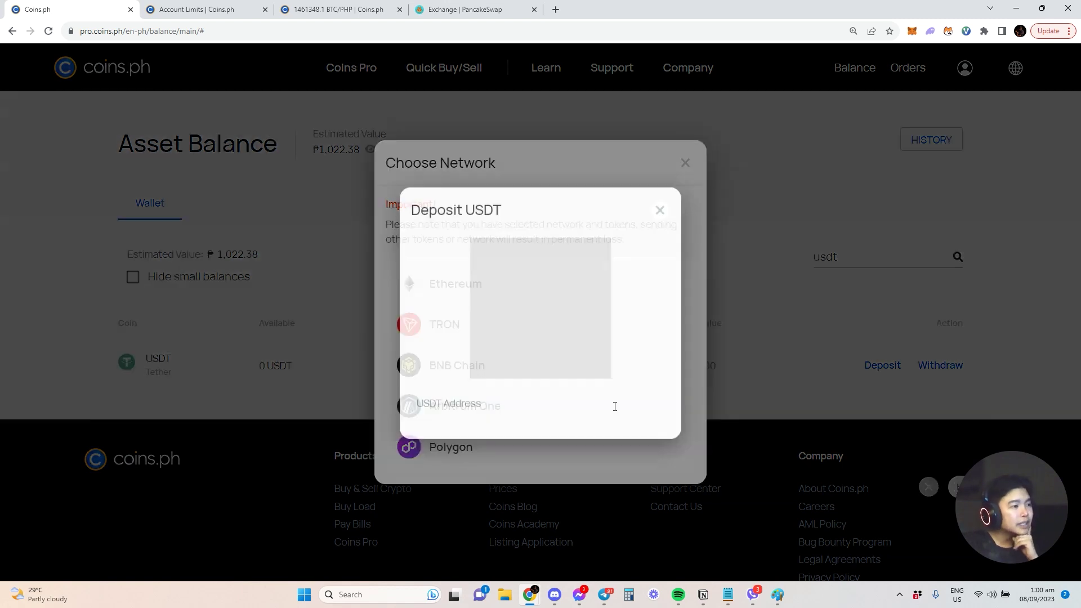
pyautogui.click(662, 196)
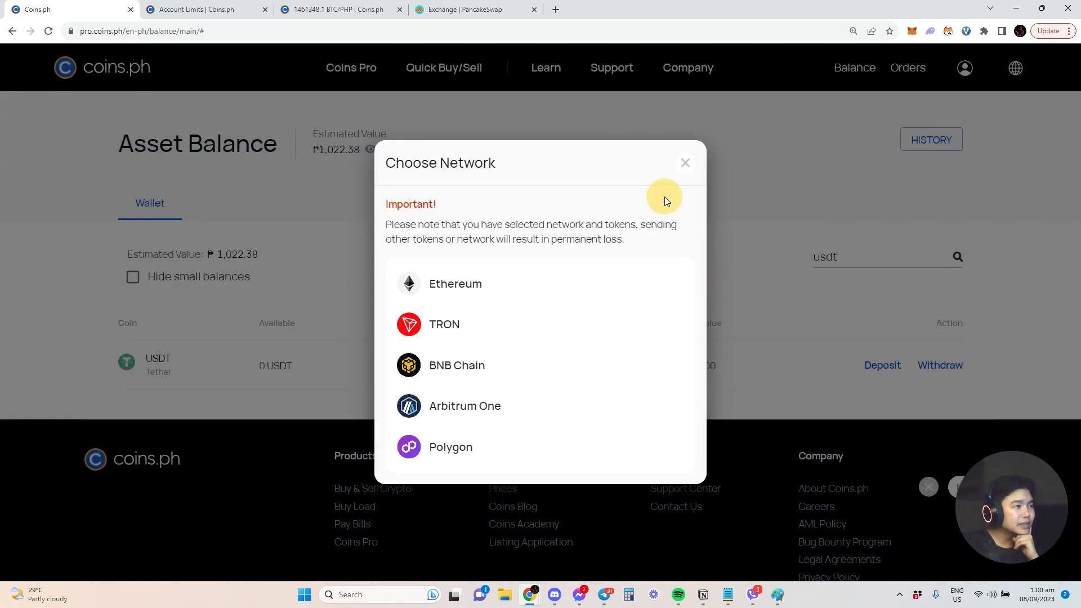
pyautogui.click(495, 443)
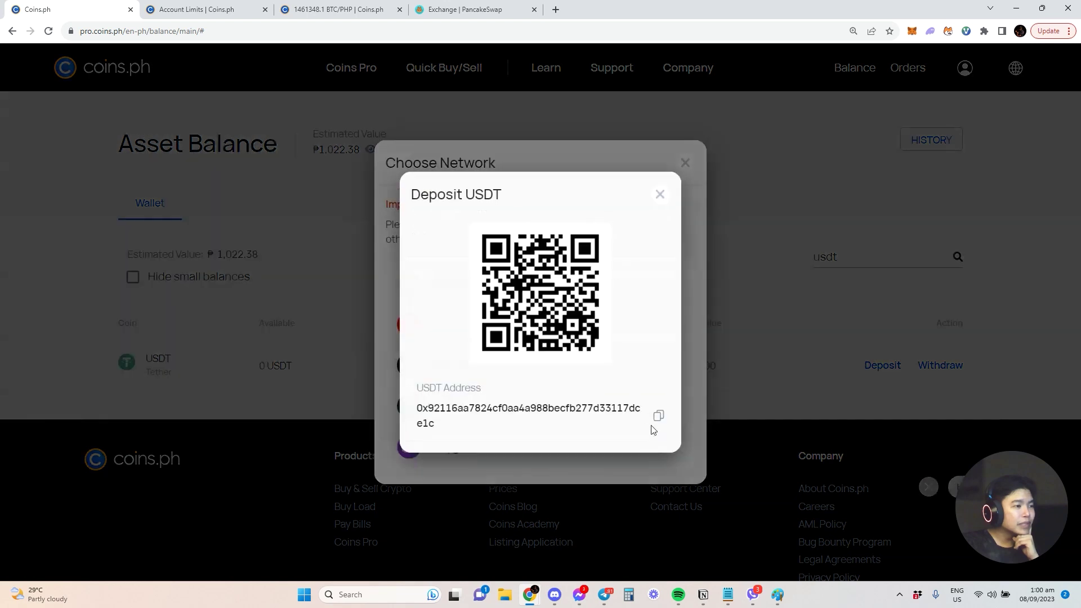
pyautogui.click(667, 195)
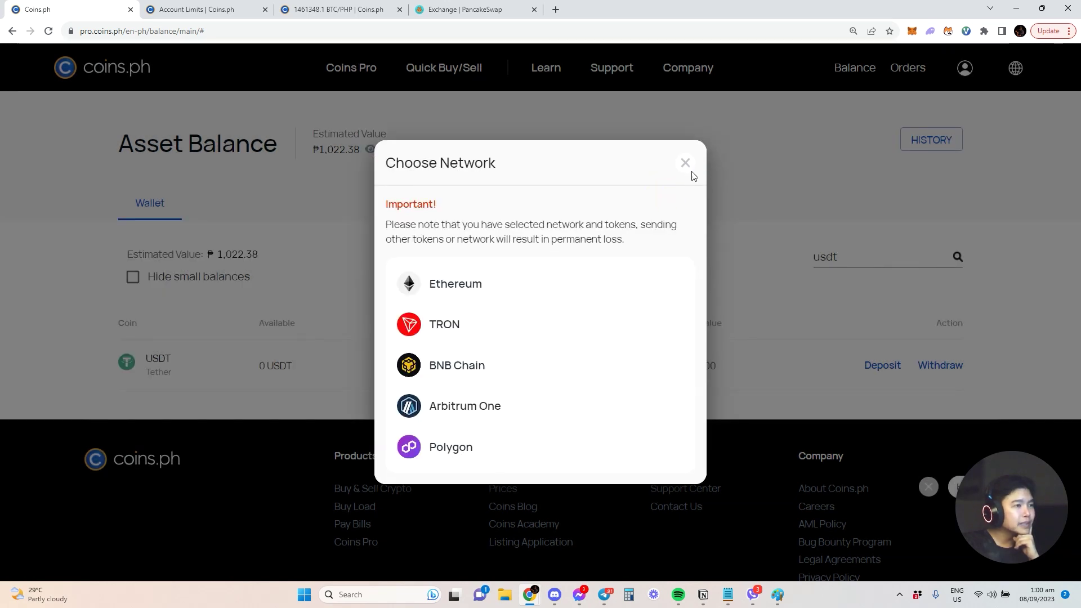
pyautogui.click(688, 164)
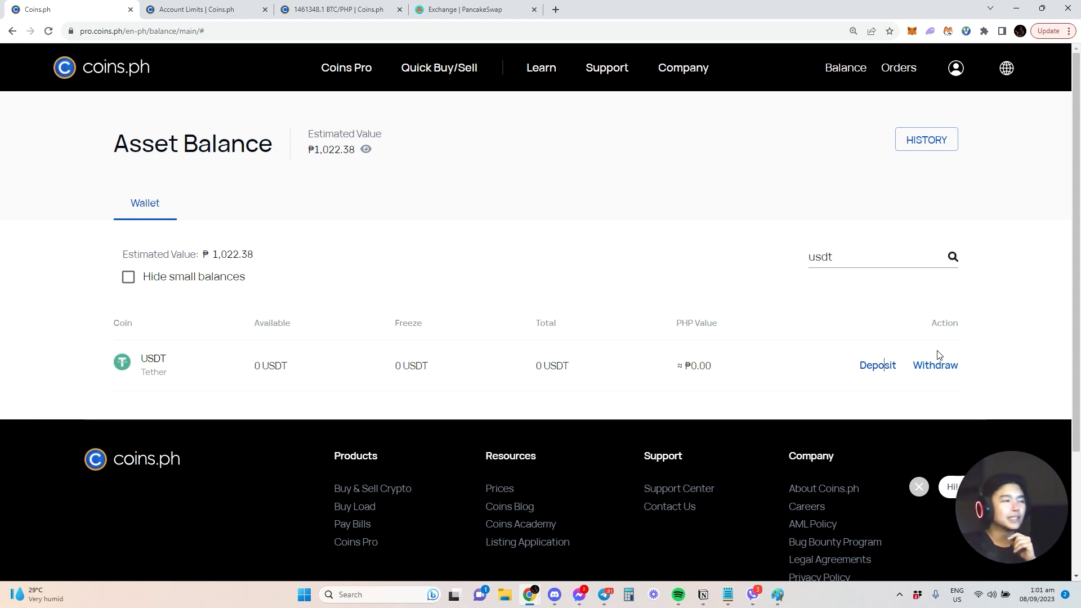
# - Reopen and dismiss the USDT deposit, glance at PancakeSwap, then go to the BTC/PHP trading page
pyautogui.click(877, 367)
pyautogui.click(686, 163)
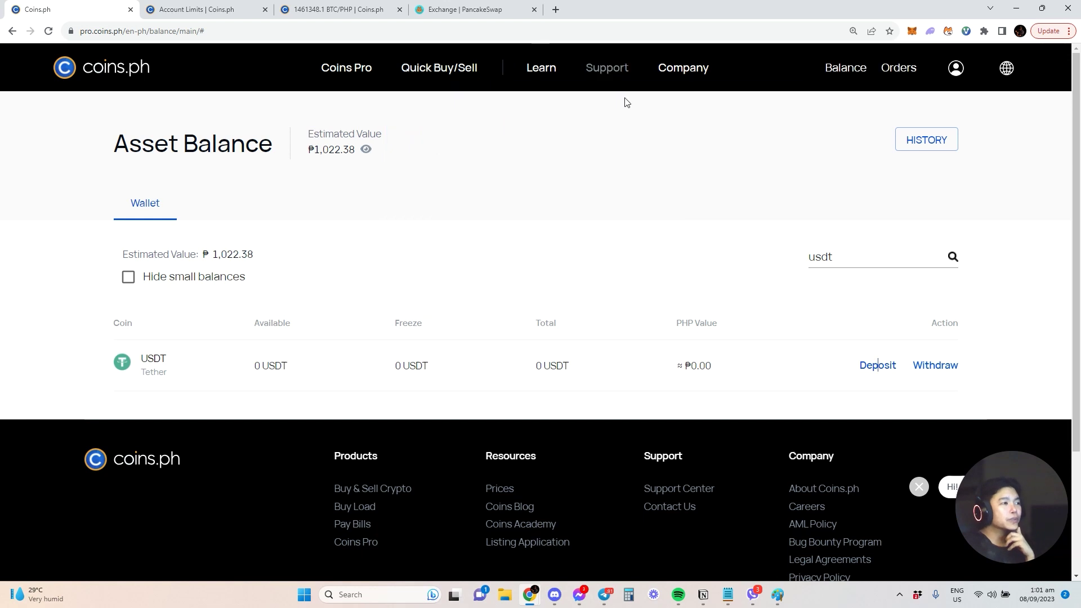
pyautogui.click(457, 11)
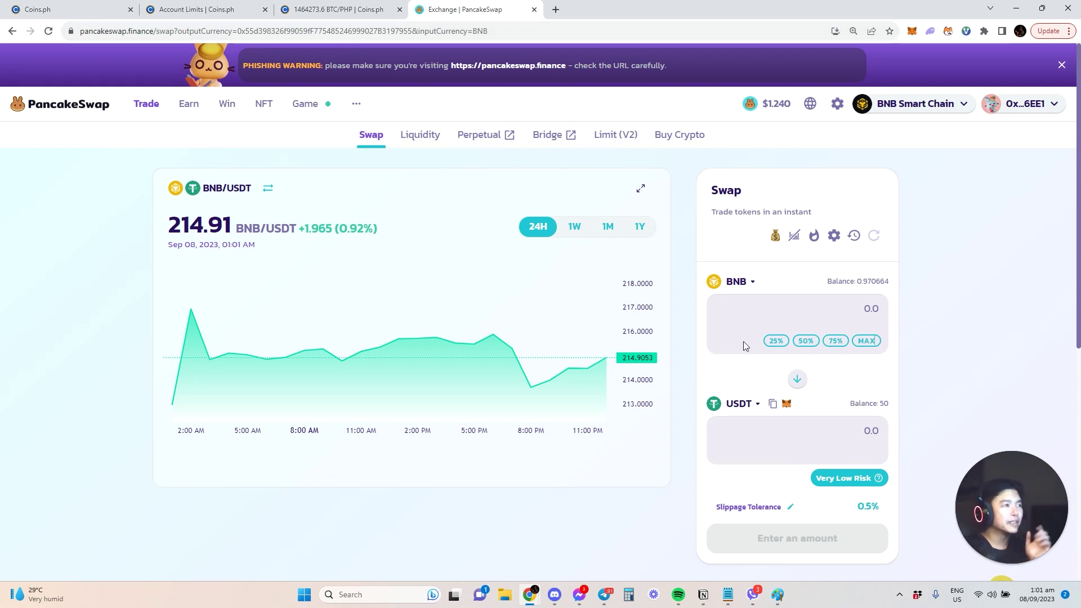
pyautogui.click(71, 9)
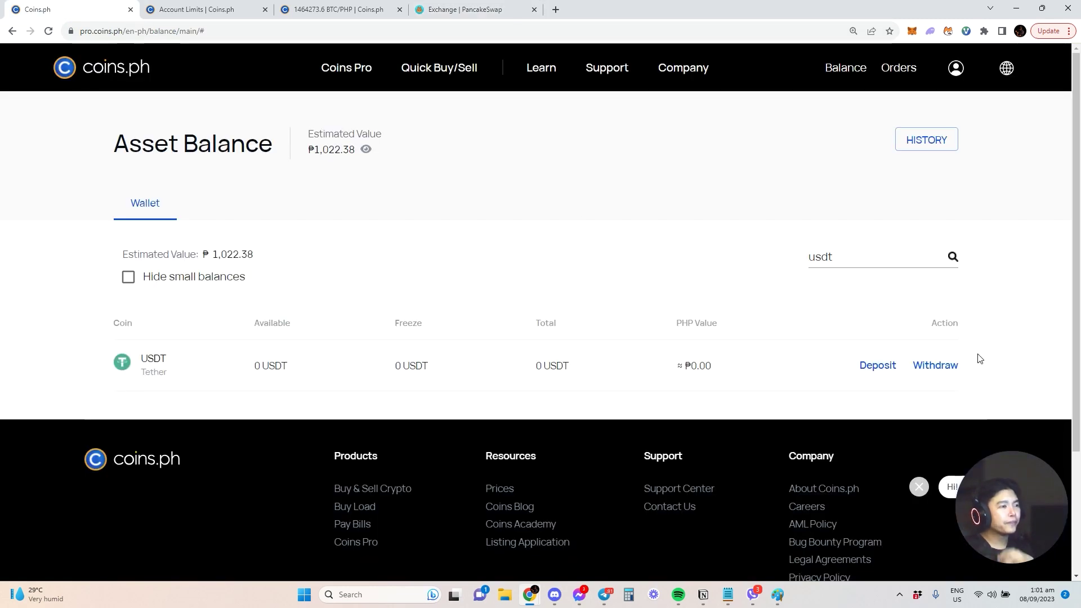
pyautogui.click(319, 14)
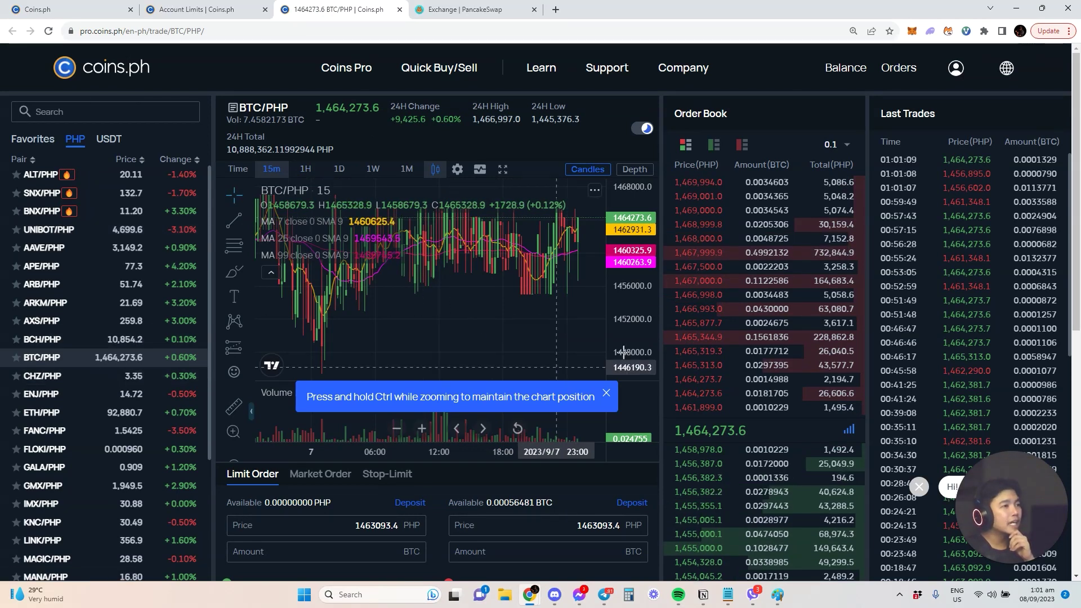
pyautogui.scroll(-7, 166, 384)
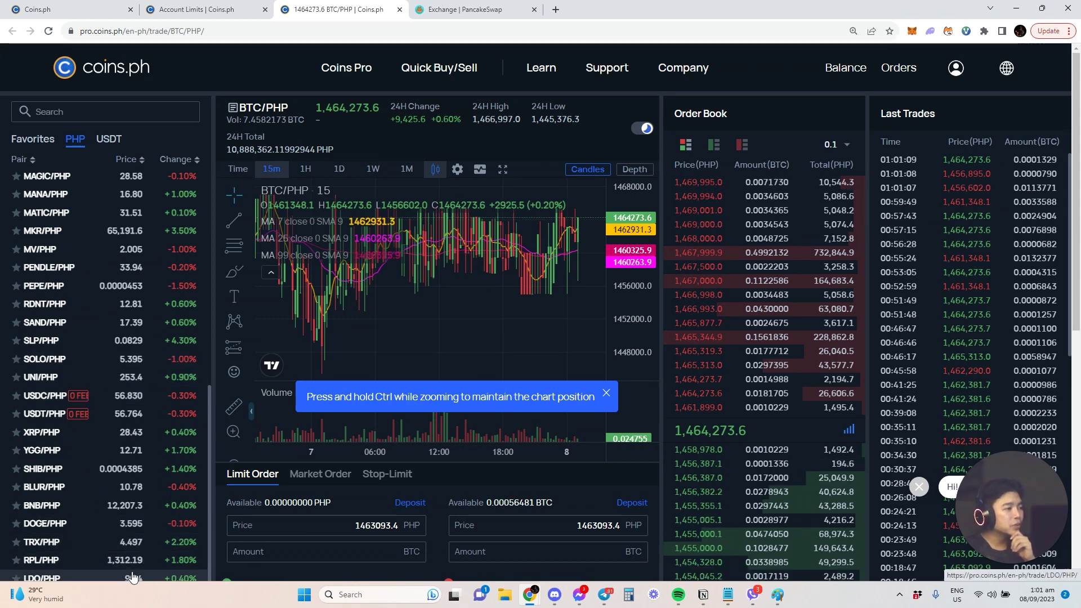
pyautogui.click(87, 365)
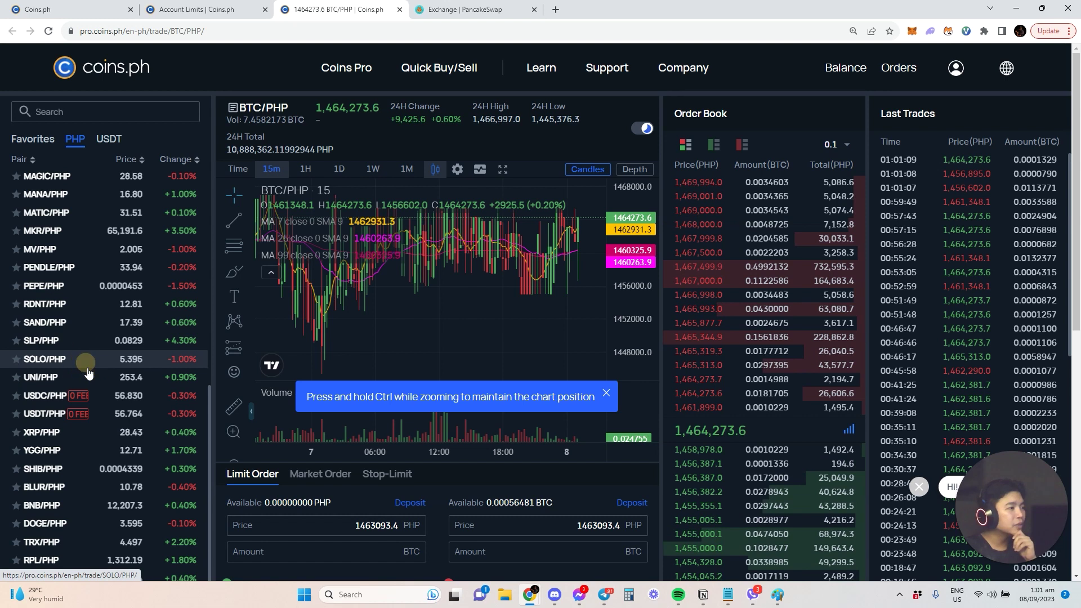
pyautogui.click(72, 346)
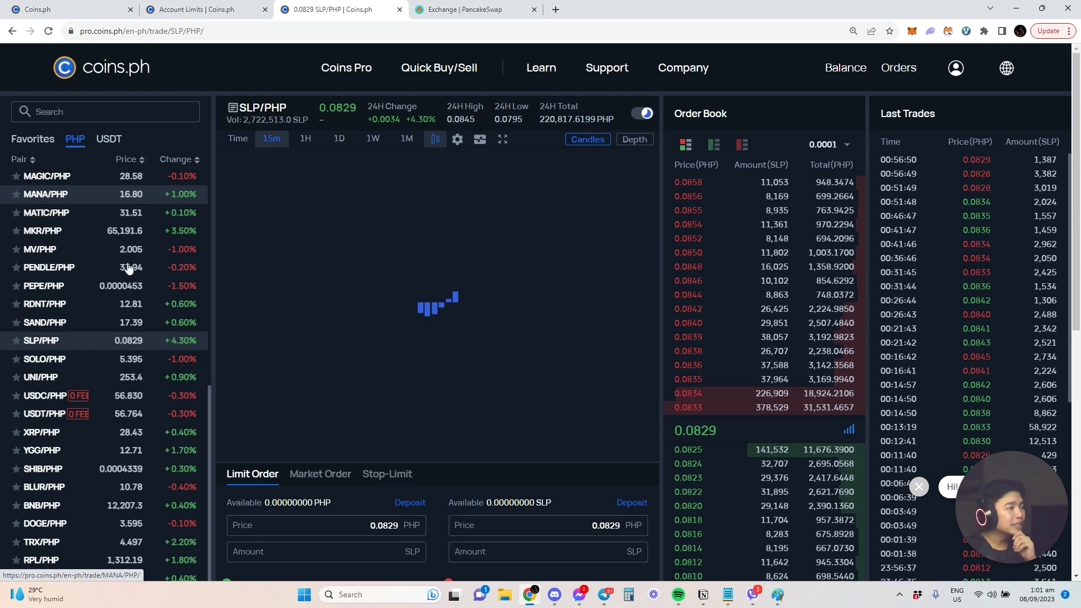
pyautogui.scroll(-4, 138, 502)
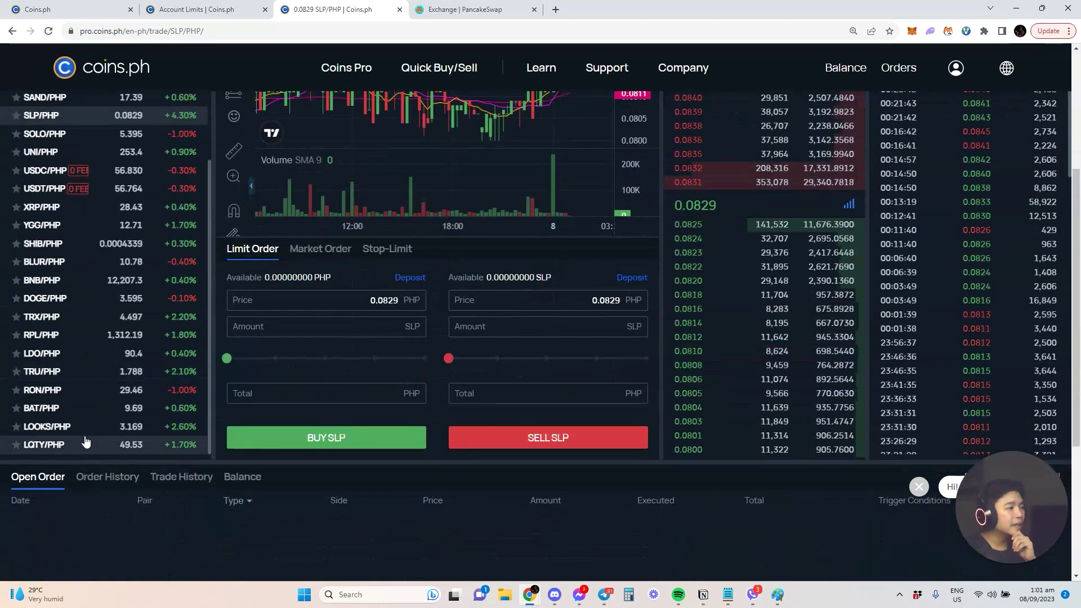
pyautogui.scroll(4, 308, 540)
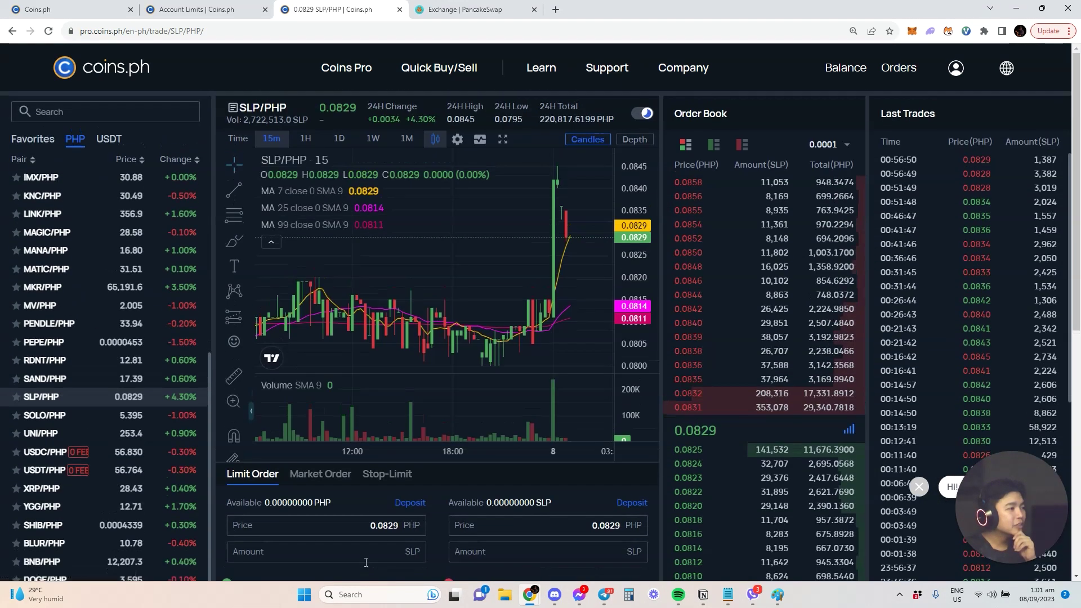
pyautogui.scroll(5, 121, 482)
pyautogui.scroll(-1, 117, 478)
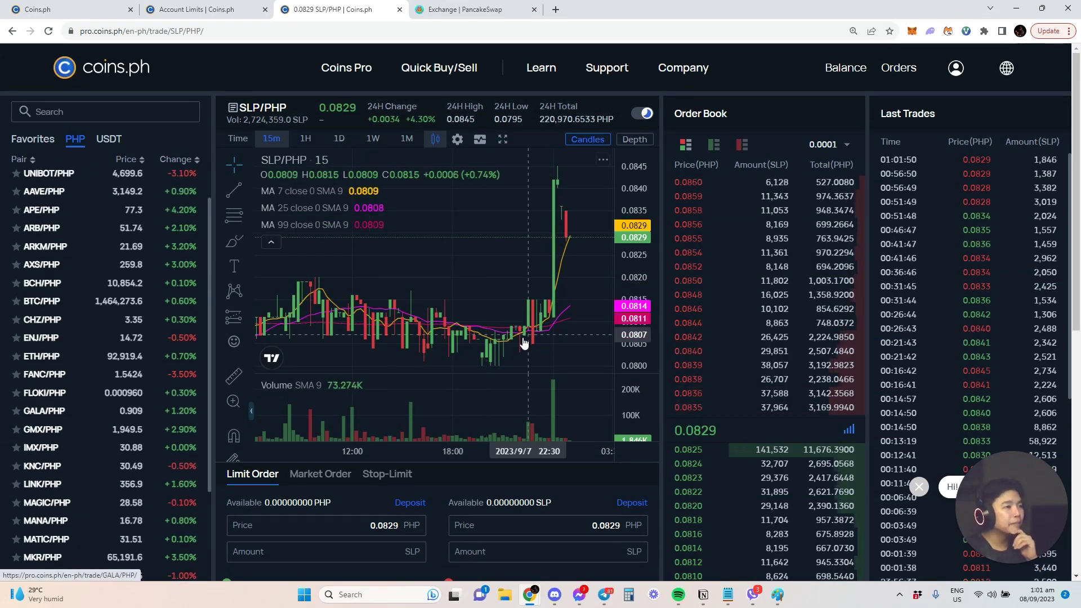
pyautogui.scroll(-2, 591, 201)
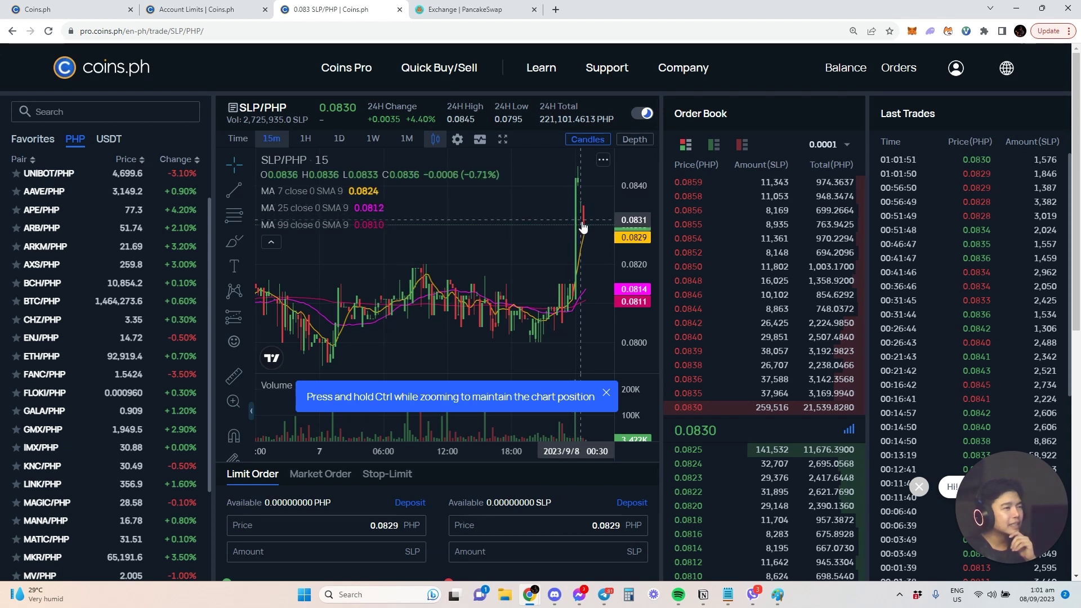
pyautogui.scroll(3, 578, 227)
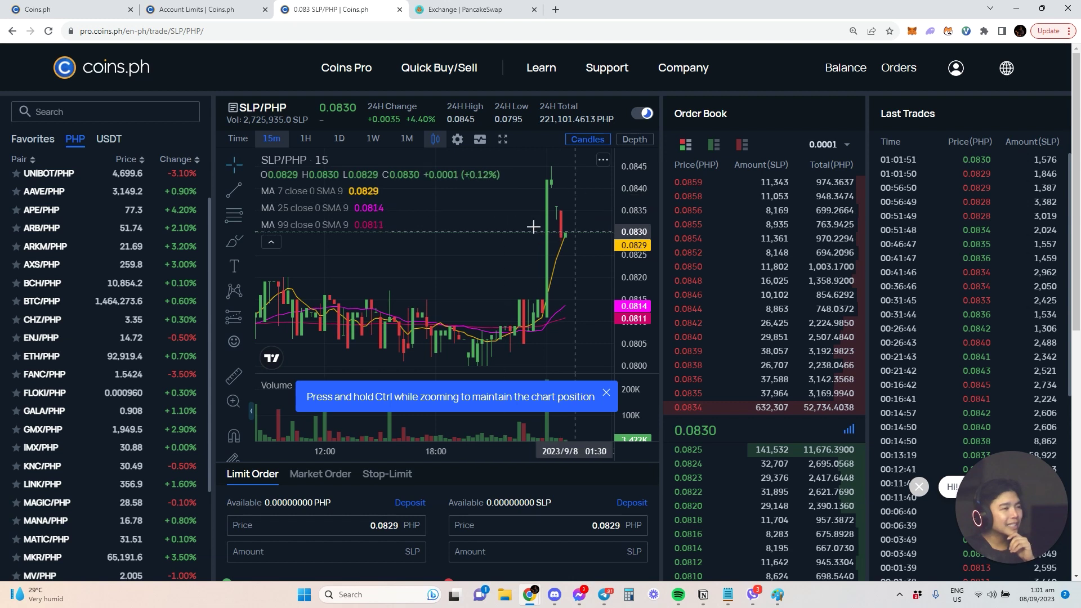
pyautogui.scroll(-5, 552, 267)
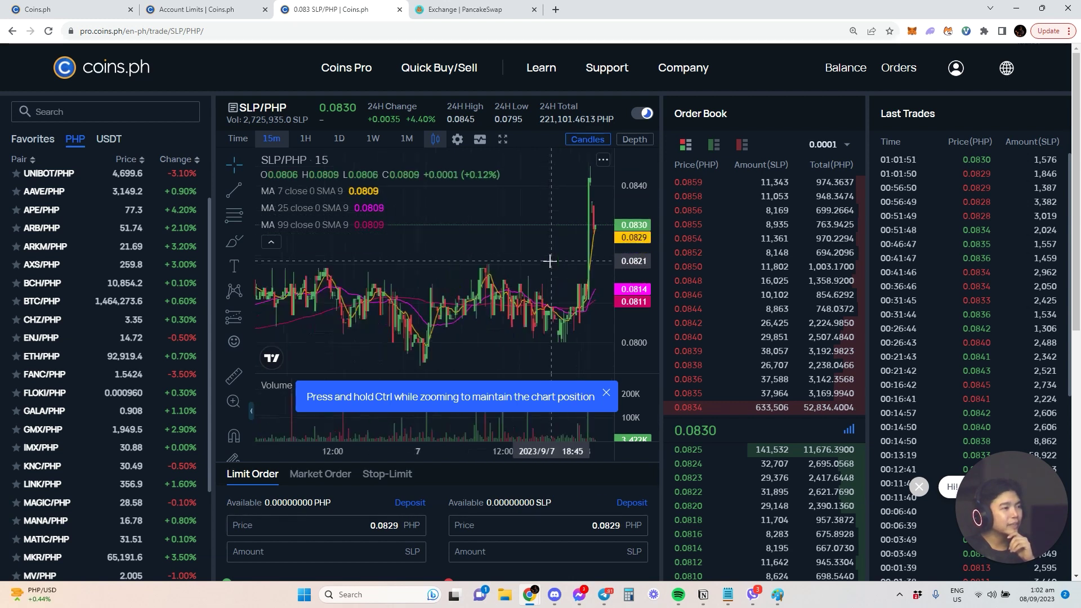
pyautogui.scroll(5, 566, 233)
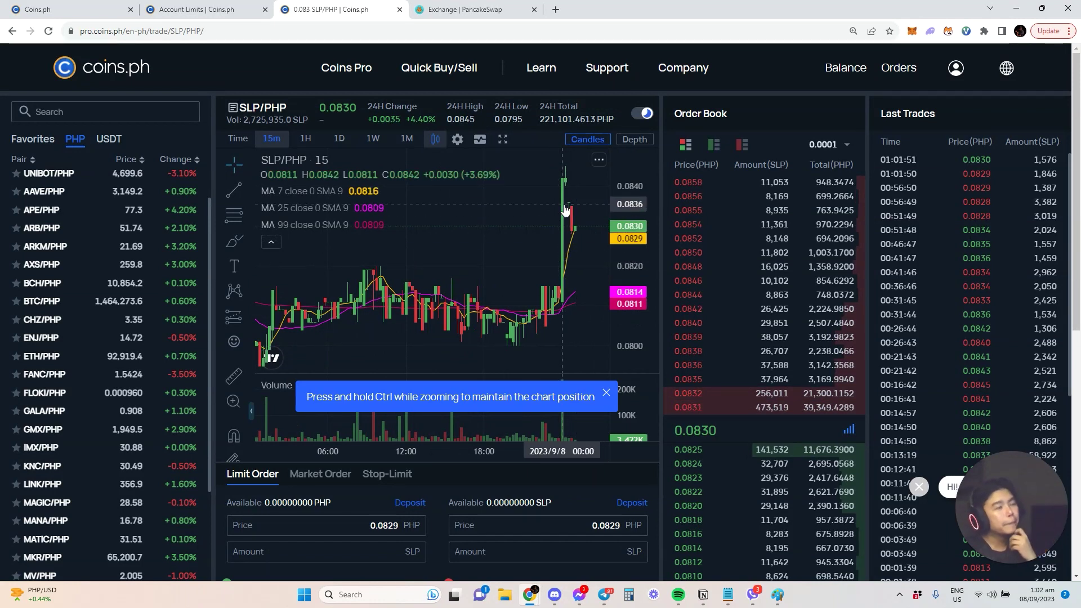
pyautogui.moveTo(387, 66)
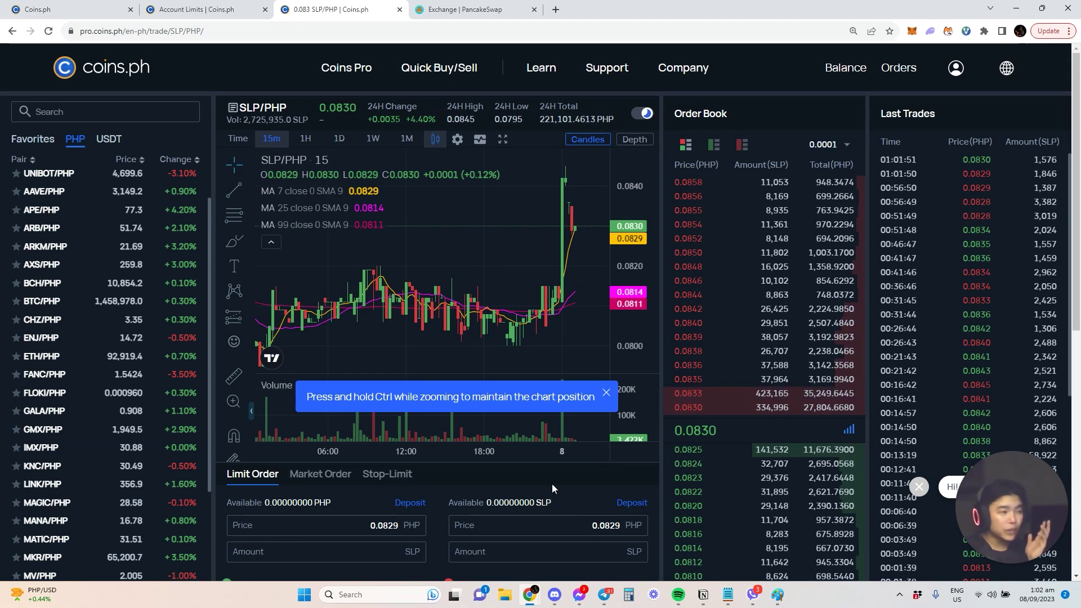
pyautogui.scroll(-1, 333, 511)
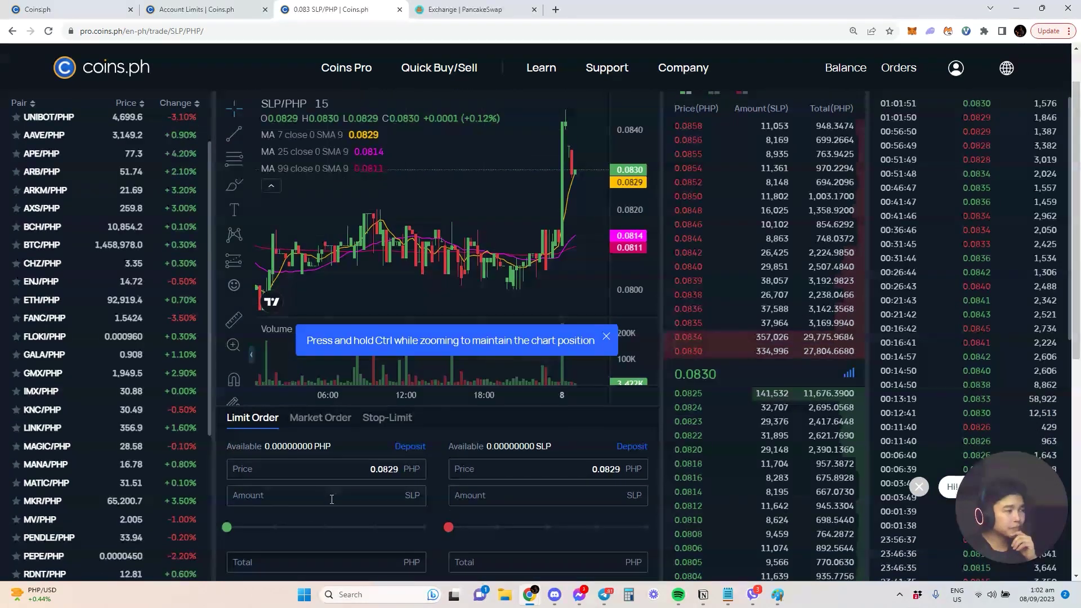
pyautogui.doubleClick(327, 470)
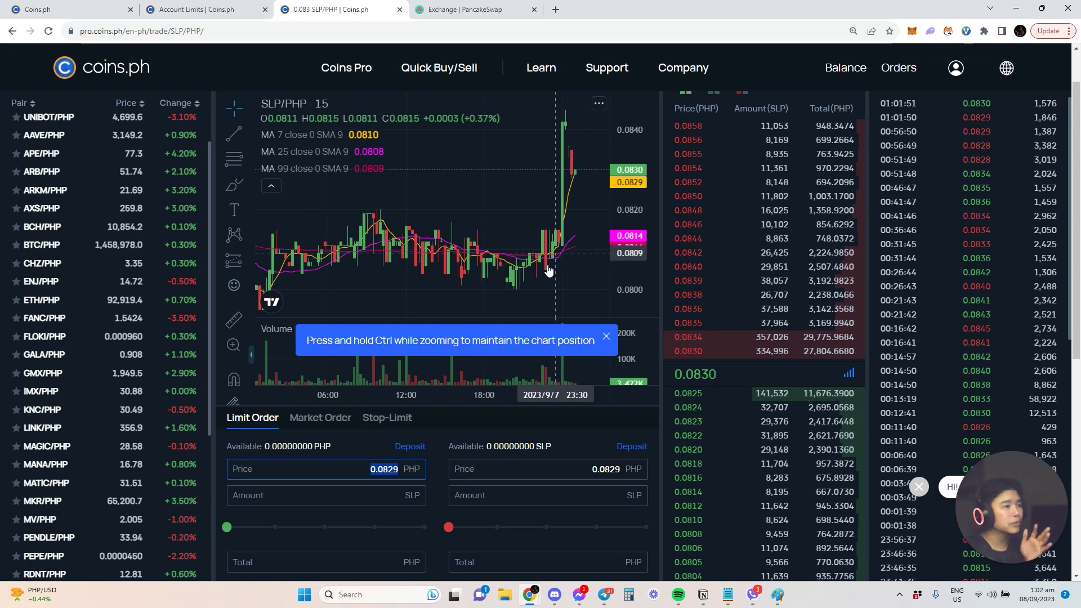
pyautogui.scroll(-3, 549, 272)
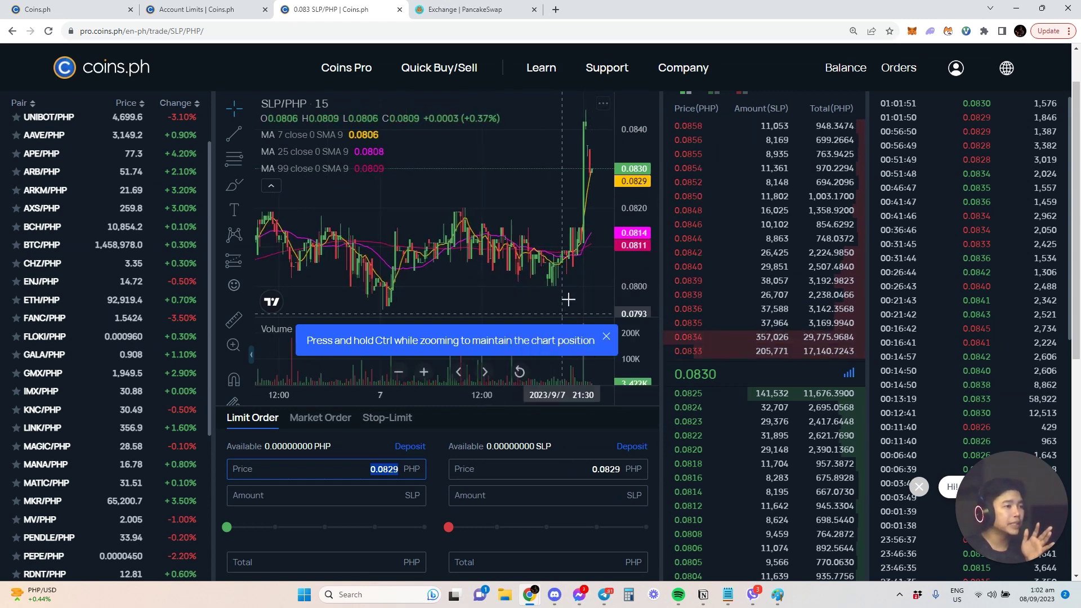
pyautogui.scroll(1, 87, 349)
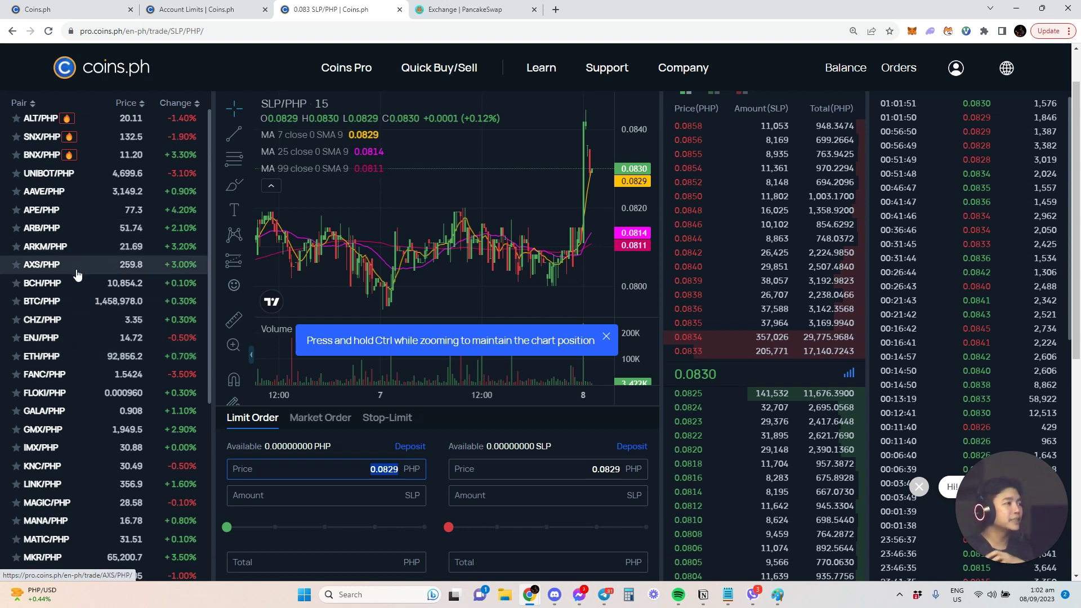
pyautogui.click(434, 355)
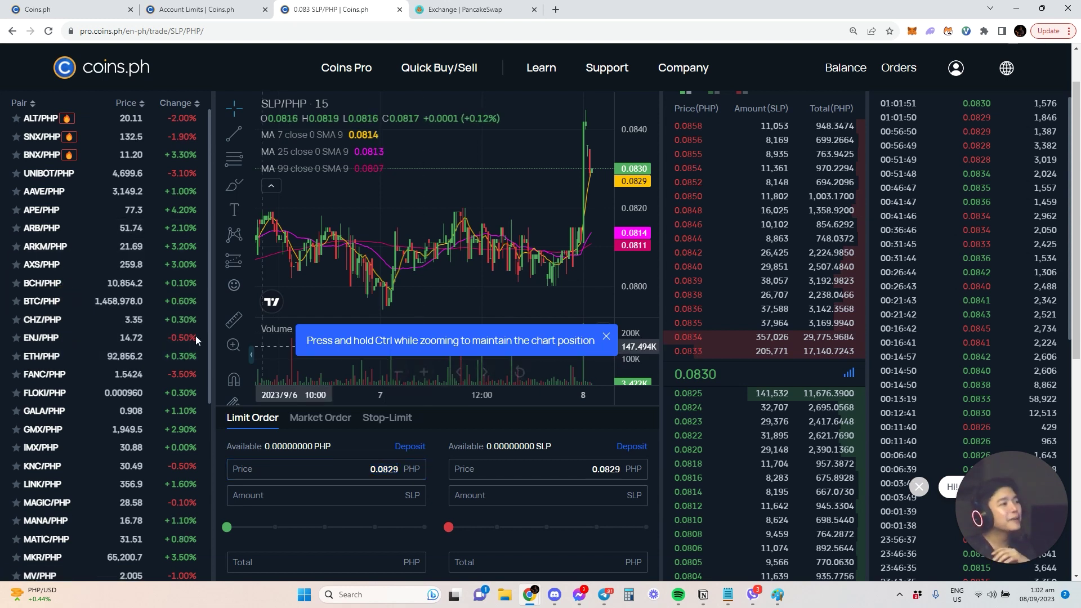
# - Switch to the BTC/PHP pair and review its 1,458,978.0 price and the buy form
pyautogui.click(83, 305)
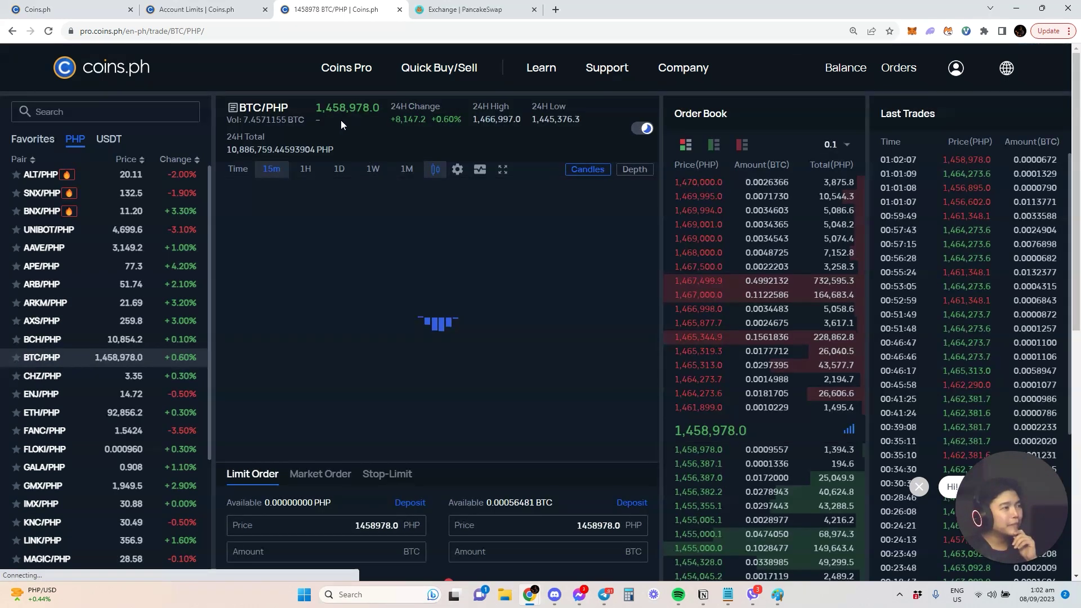
pyautogui.scroll(-3, 505, 316)
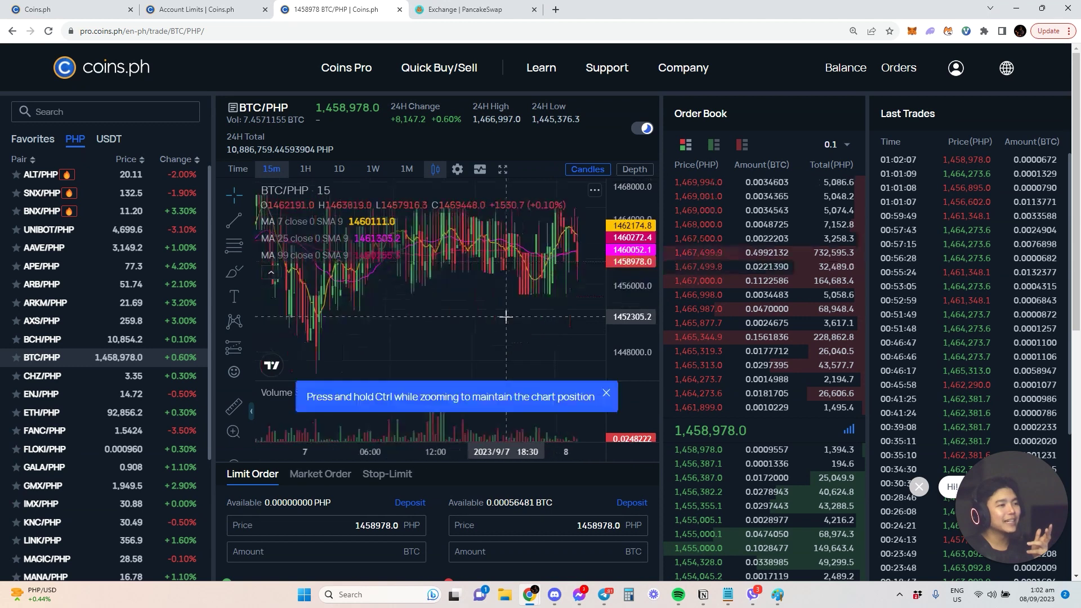
pyautogui.scroll(-2, 506, 317)
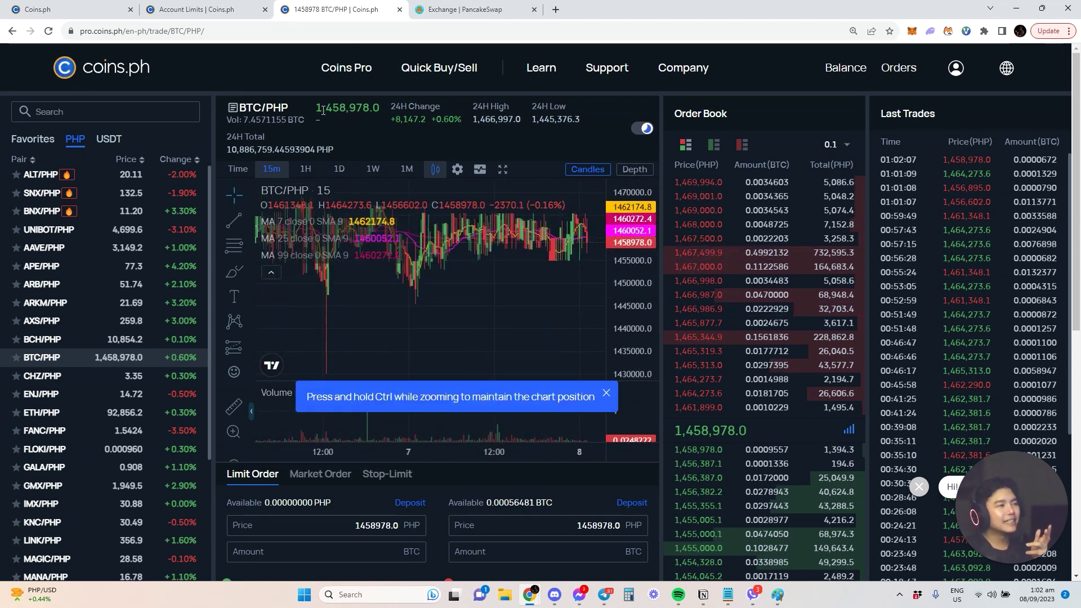
pyautogui.moveTo(373, 107); pyautogui.dragTo(321, 107)
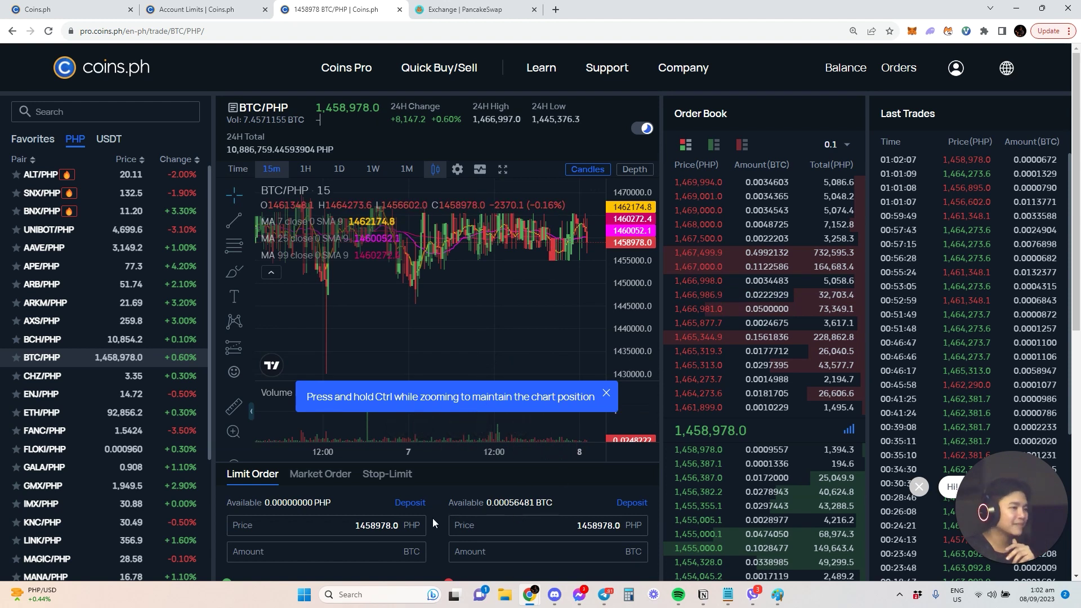
pyautogui.click(400, 529)
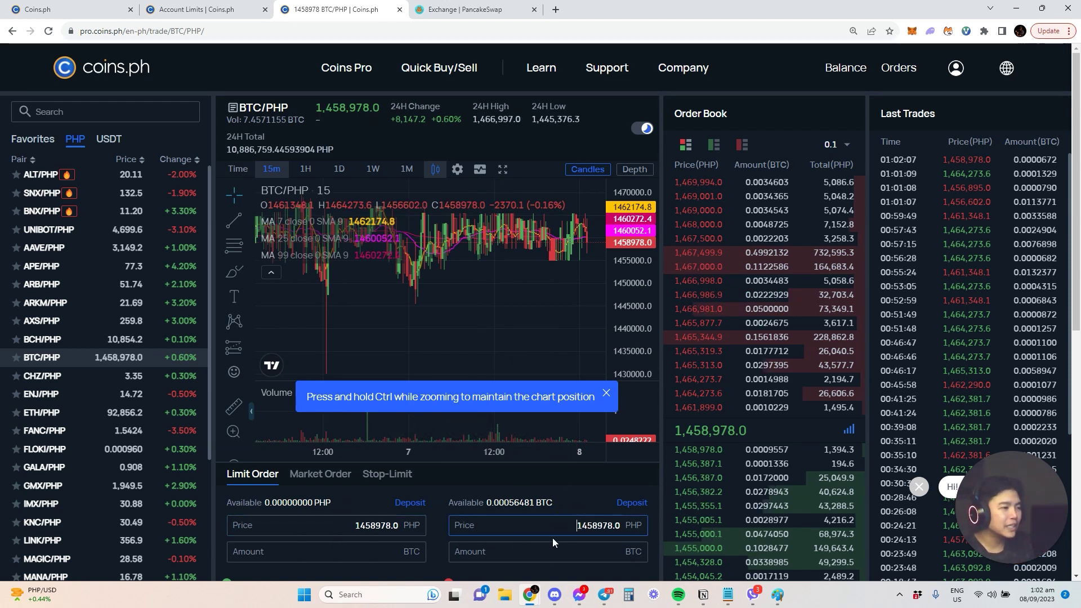
pyautogui.scroll(-2, 553, 538)
pyautogui.scroll(1, 430, 504)
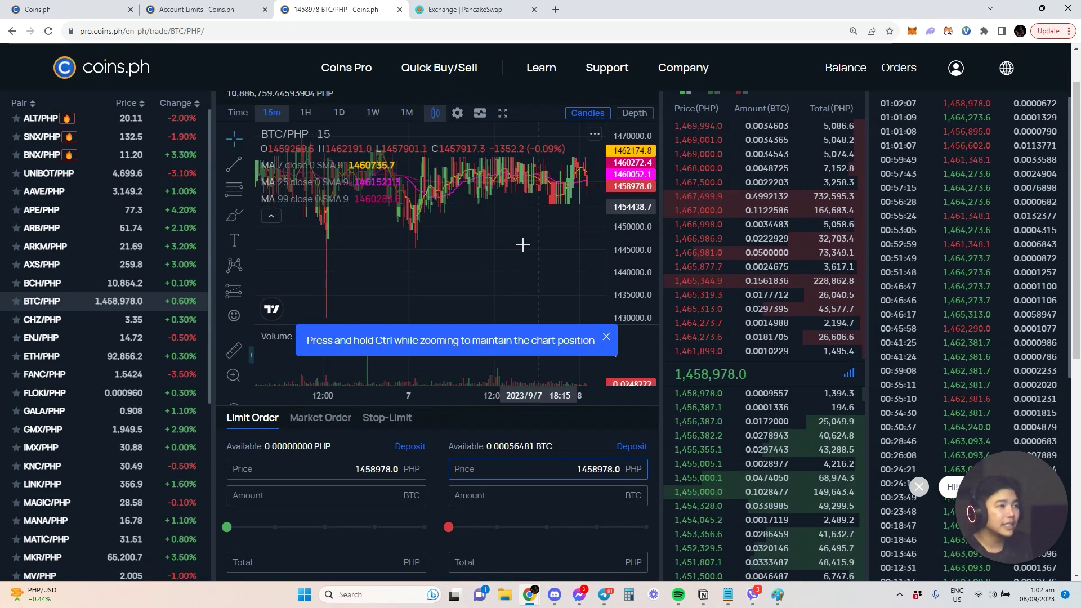
pyautogui.scroll(-2, 448, 373)
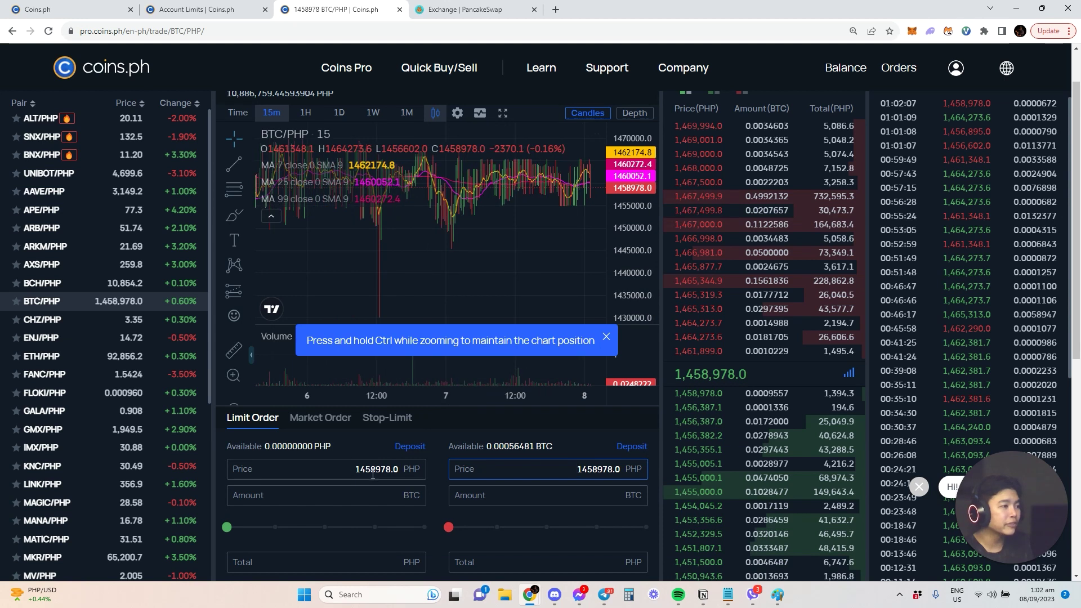
# - Edit the buy price's trailing digits to 00000 and set the buy amount to half the balance
pyautogui.moveTo(367, 470); pyautogui.dragTo(522, 470)
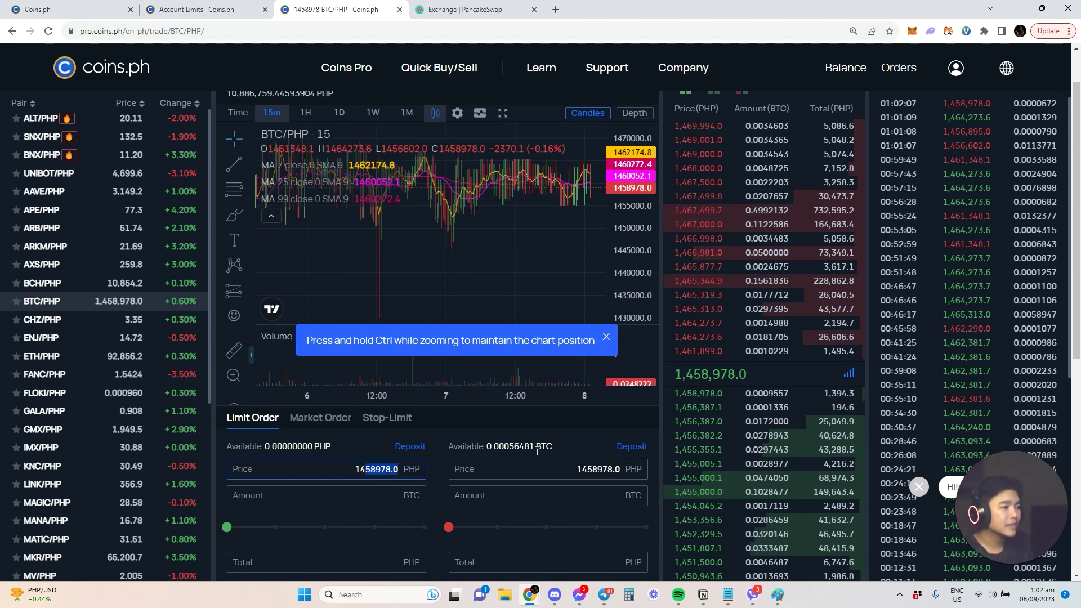
pyautogui.write('00000')
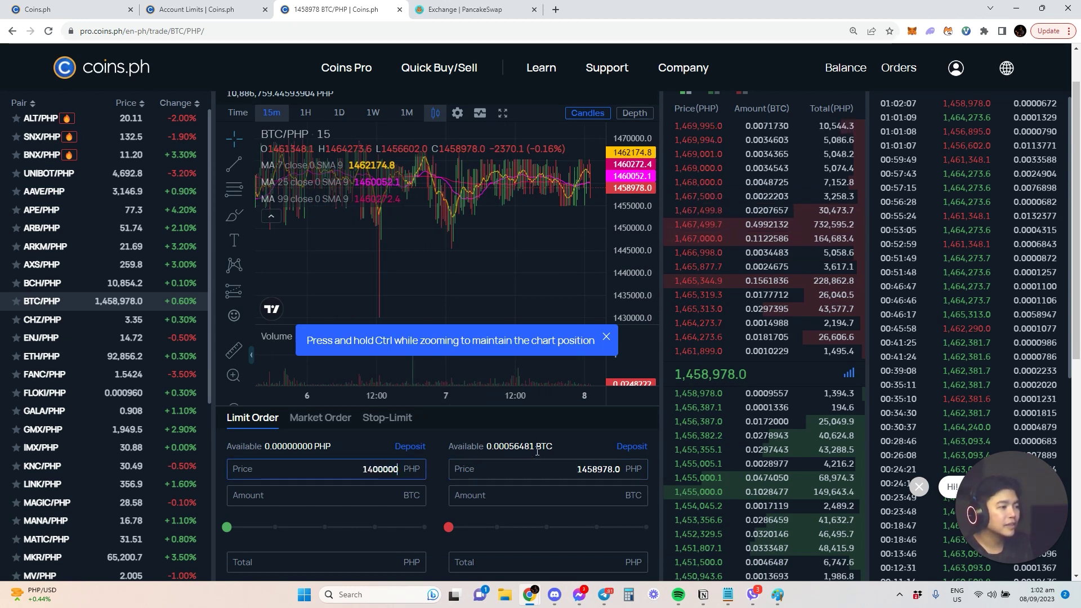
pyautogui.click(396, 502)
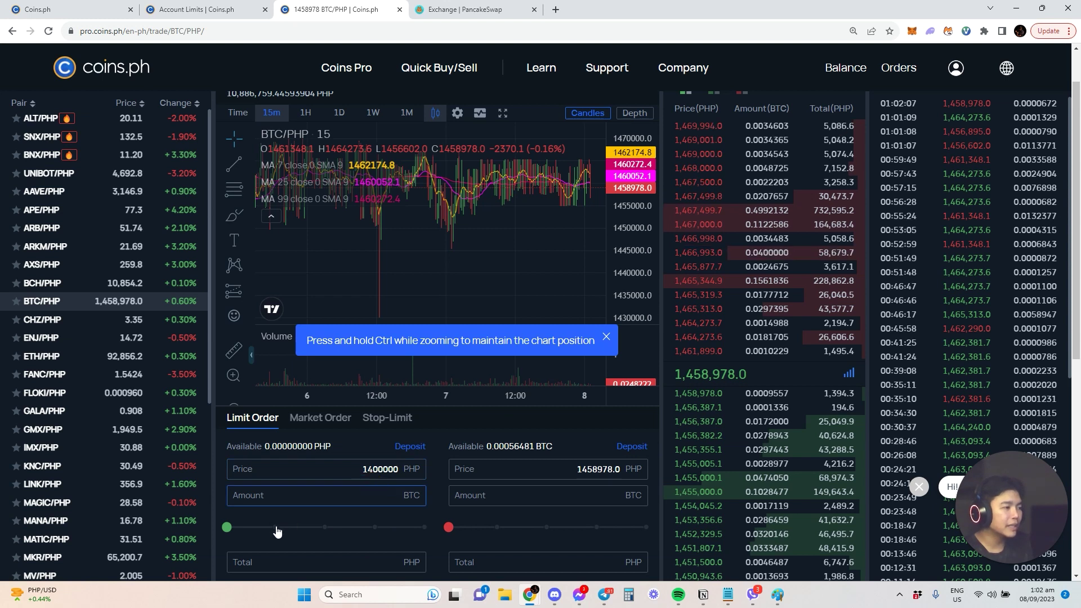
pyautogui.click(324, 529)
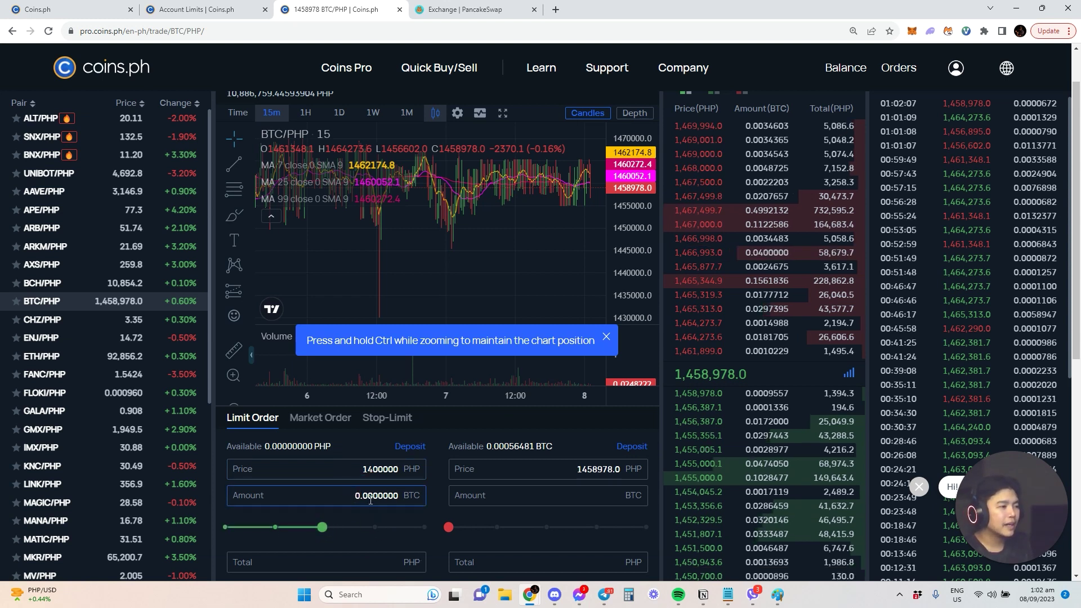
pyautogui.scroll(-2, 375, 497)
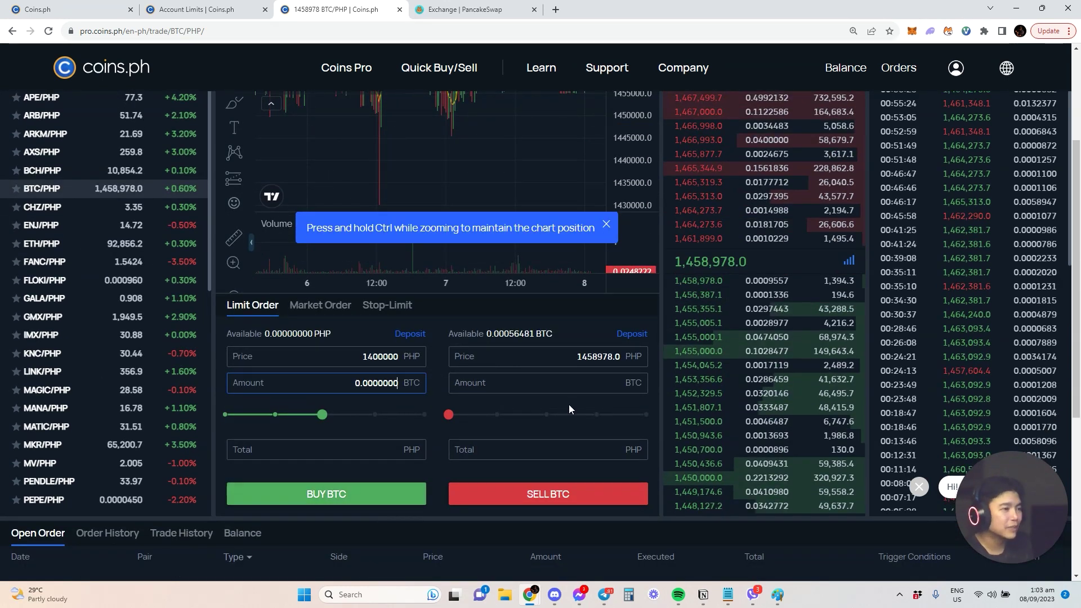
pyautogui.scroll(1, 558, 442)
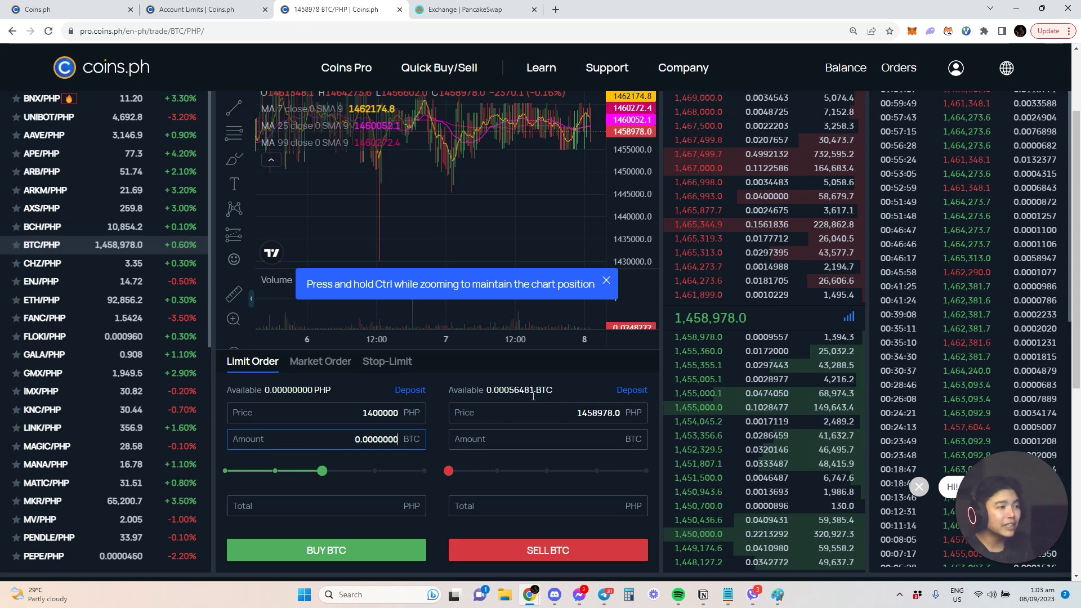
pyautogui.scroll(1, 607, 419)
pyautogui.scroll(-1, 615, 428)
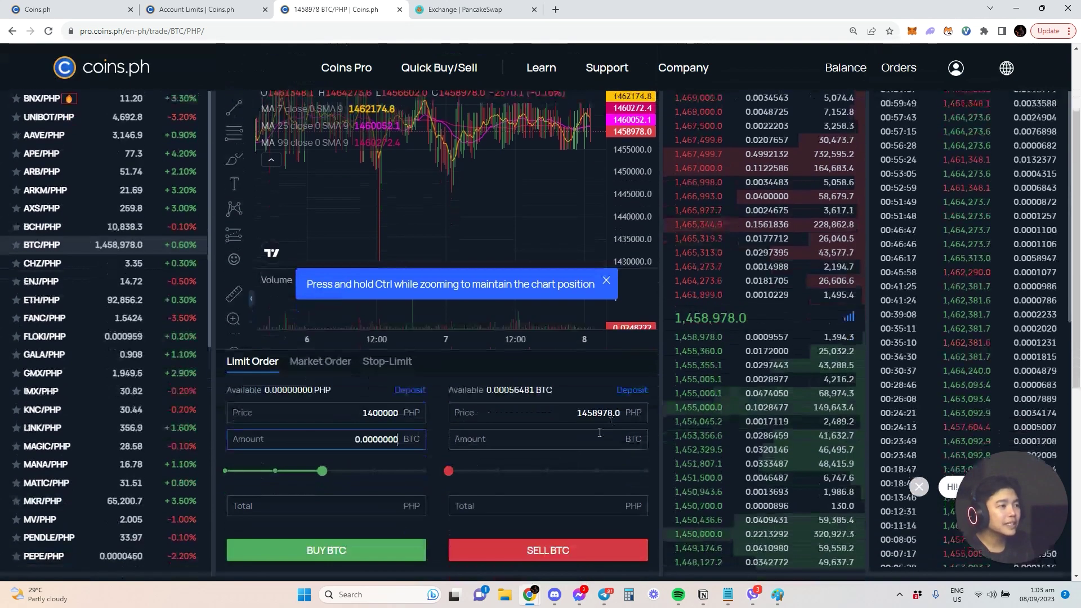
# - Place a limit sell of 100% of the BTC at 3,000,000 PHP, totalling 1694.4 PHP
pyautogui.click(703, 415)
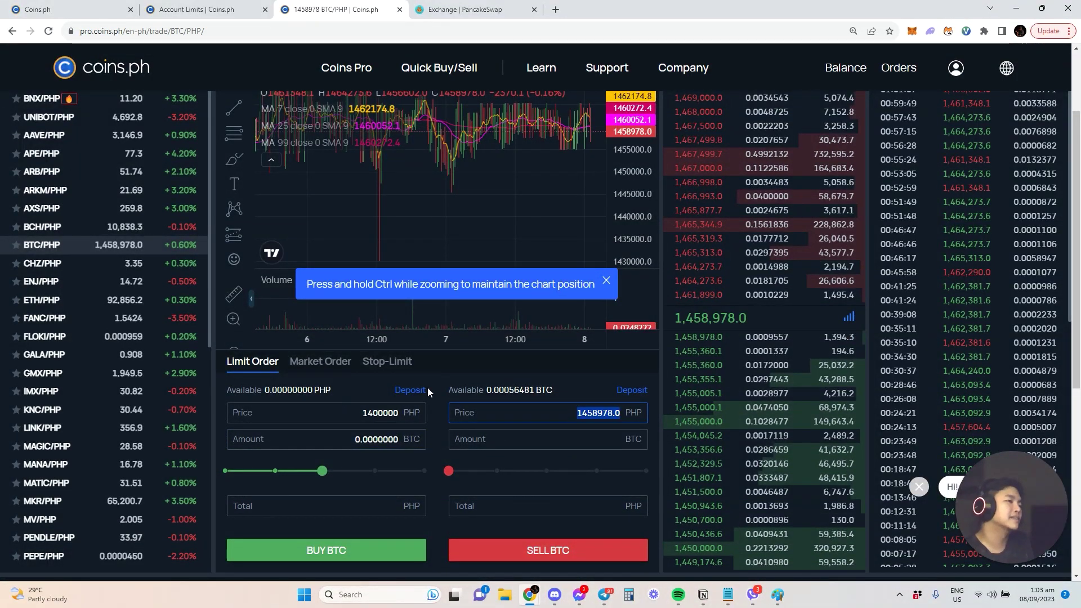
pyautogui.write('3000000')
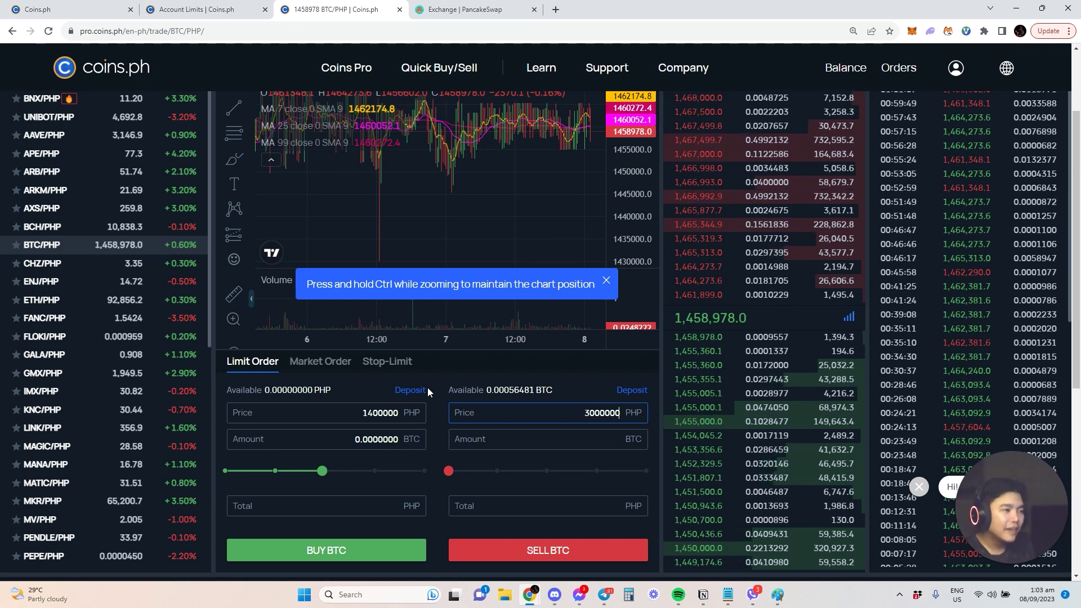
pyautogui.moveTo(601, 413); pyautogui.dragTo(634, 420)
pyautogui.click(598, 414)
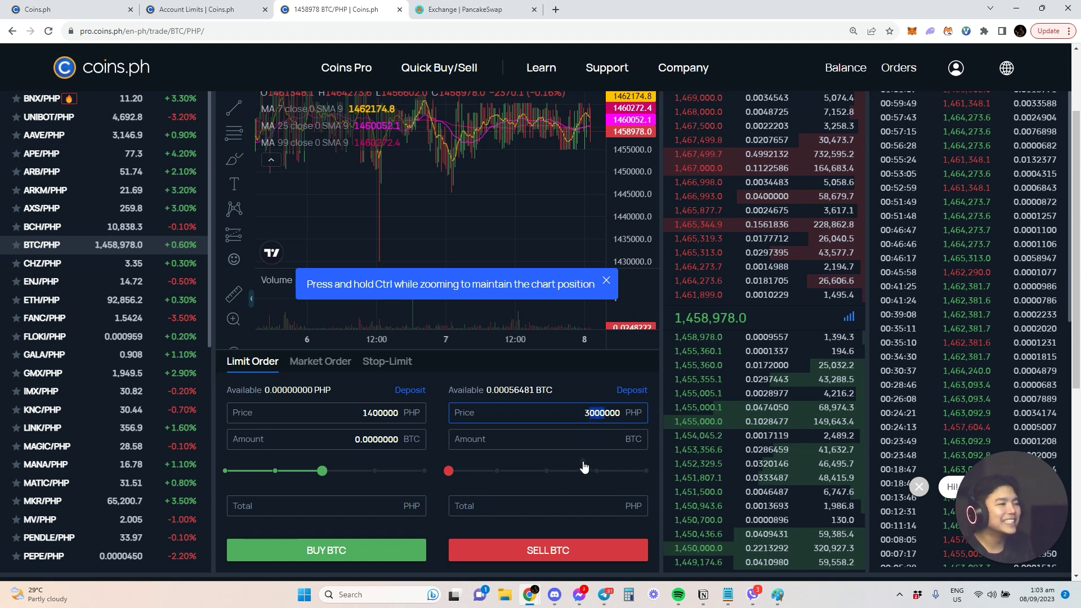
pyautogui.moveTo(584, 467); pyautogui.dragTo(663, 467)
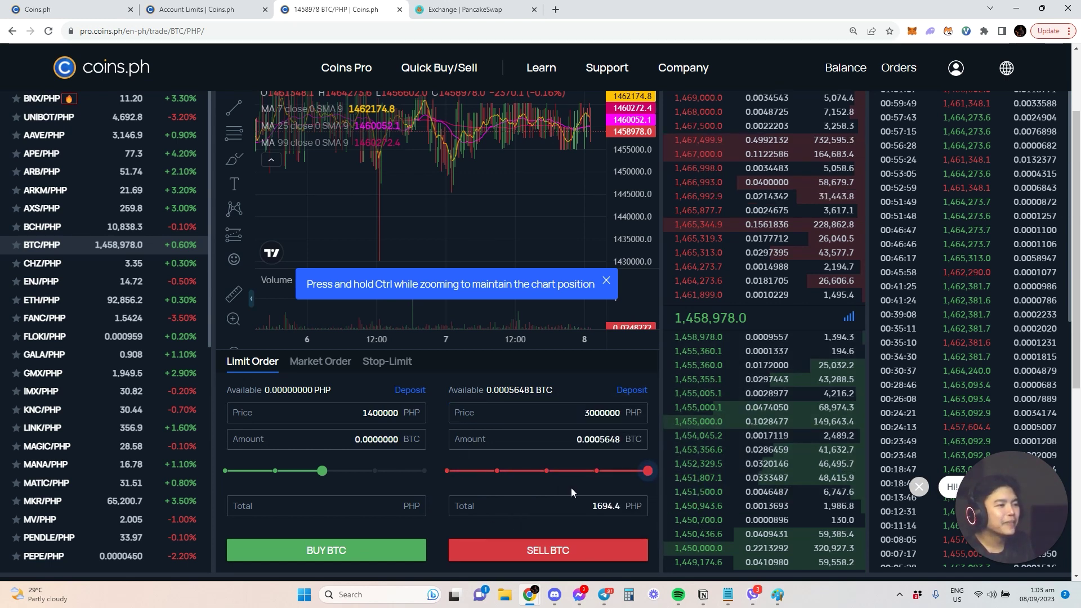
pyautogui.doubleClick(587, 511)
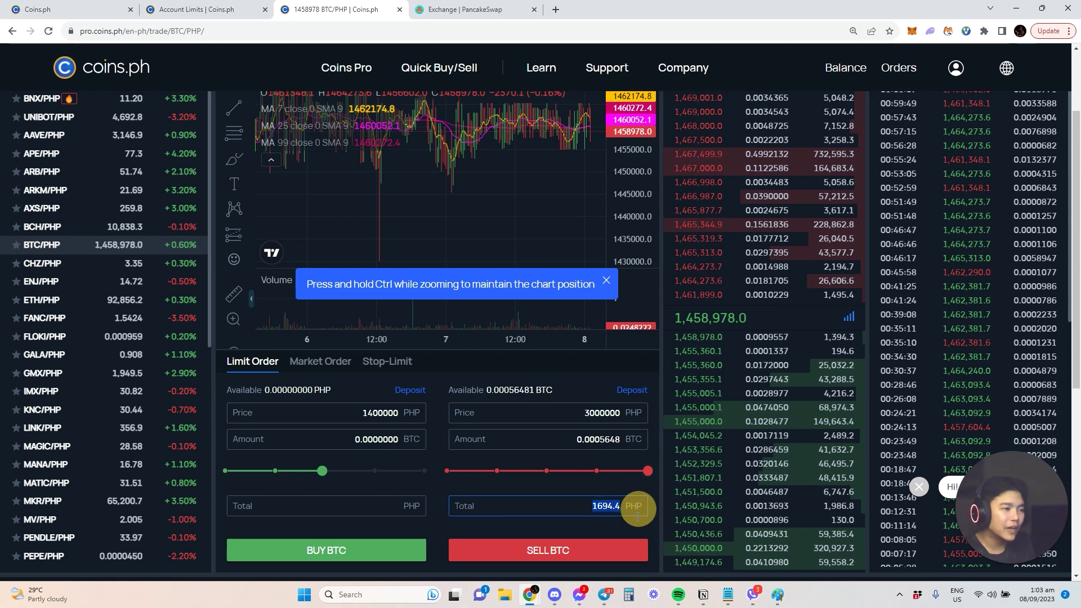
pyautogui.click(576, 558)
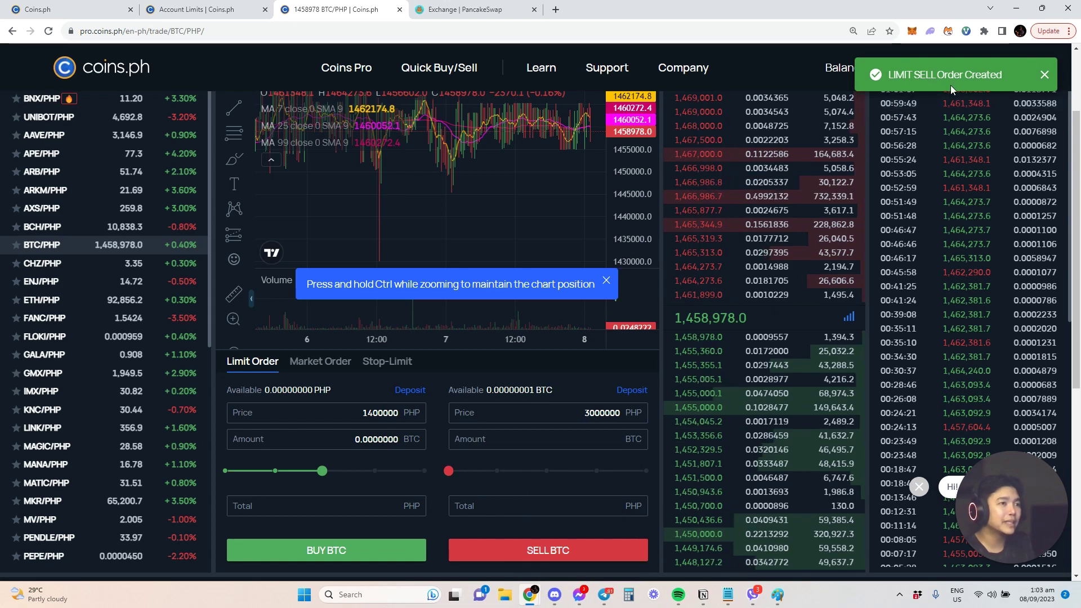
# - Scroll the BTC/PHP page to review the open 0.0005648 BTC limit sell at 3,000,000 PHP
pyautogui.scroll(2, 528, 456)
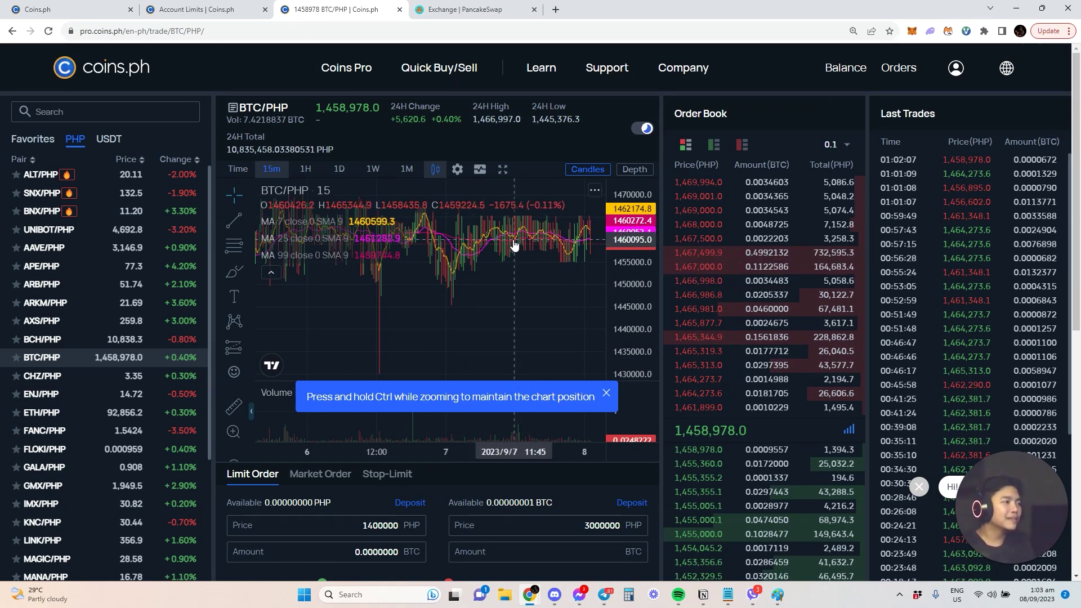
pyautogui.scroll(-3, 516, 264)
pyautogui.scroll(-3, 517, 271)
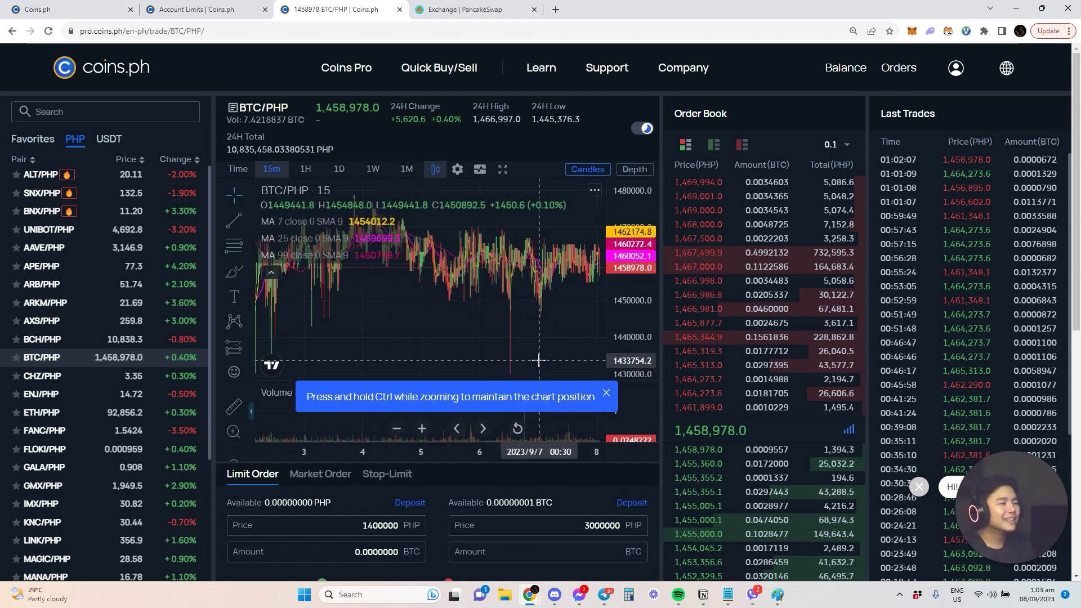
pyautogui.scroll(-2, 534, 367)
pyautogui.scroll(-4, 589, 550)
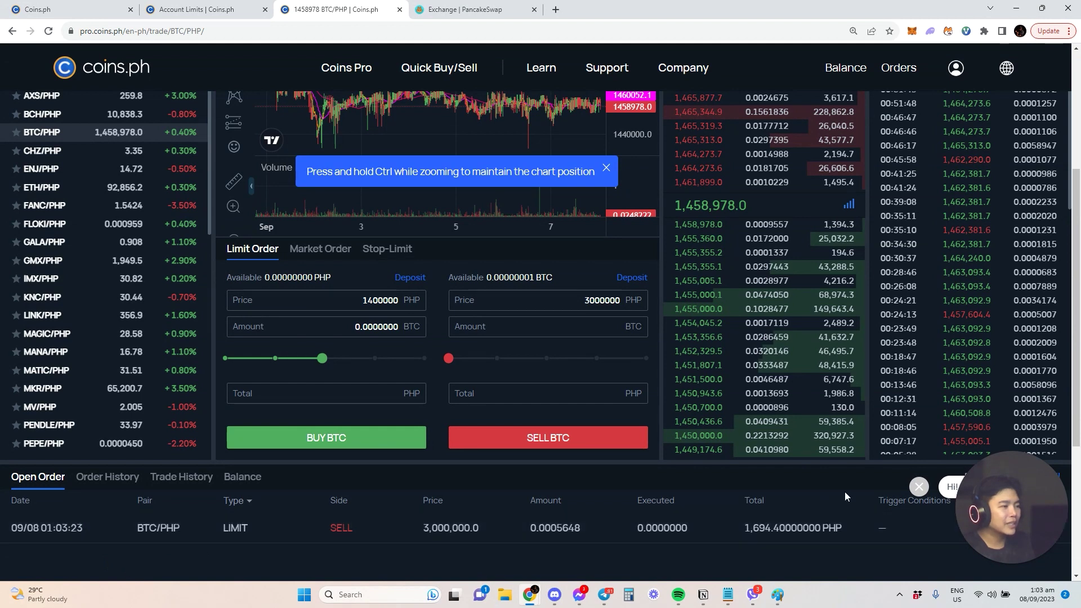
pyautogui.scroll(5, 911, 551)
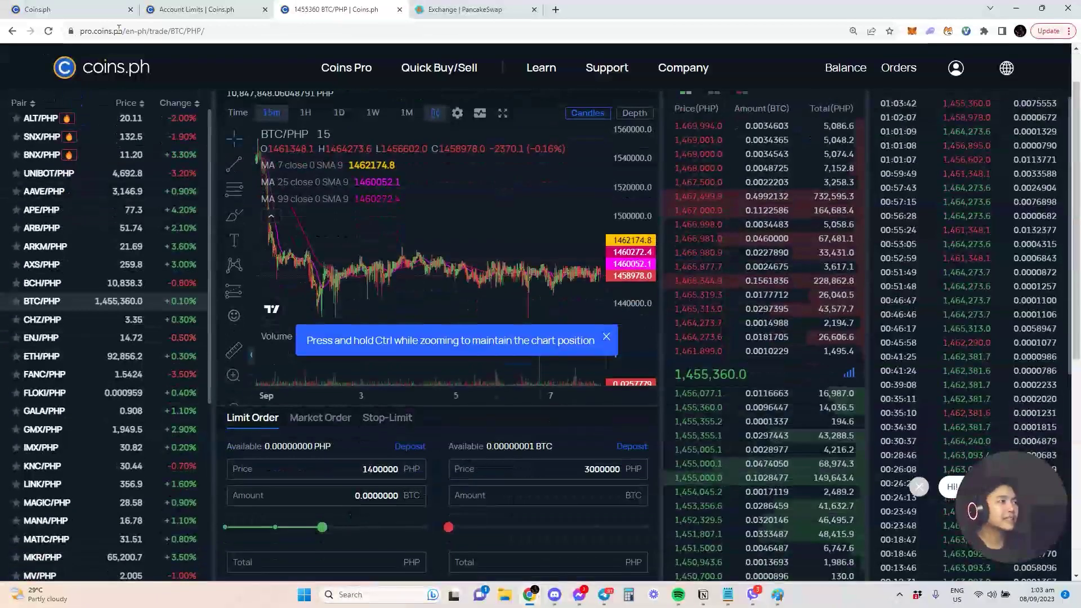
# - Glance at Account Limits, then return to the wallet and check the 50 USDT balance
pyautogui.click(201, 8)
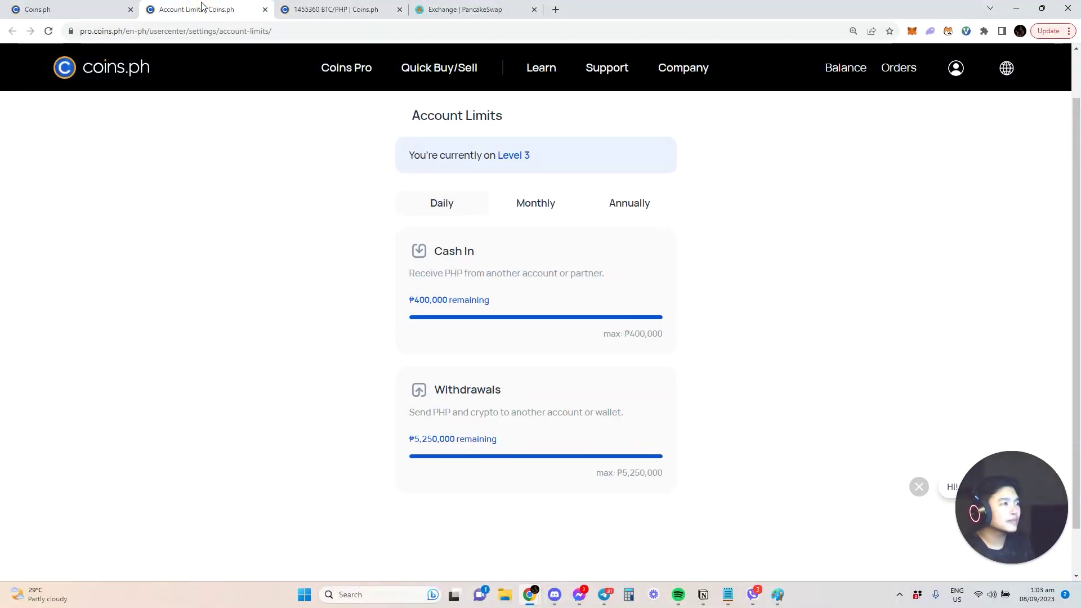
pyautogui.click(68, 9)
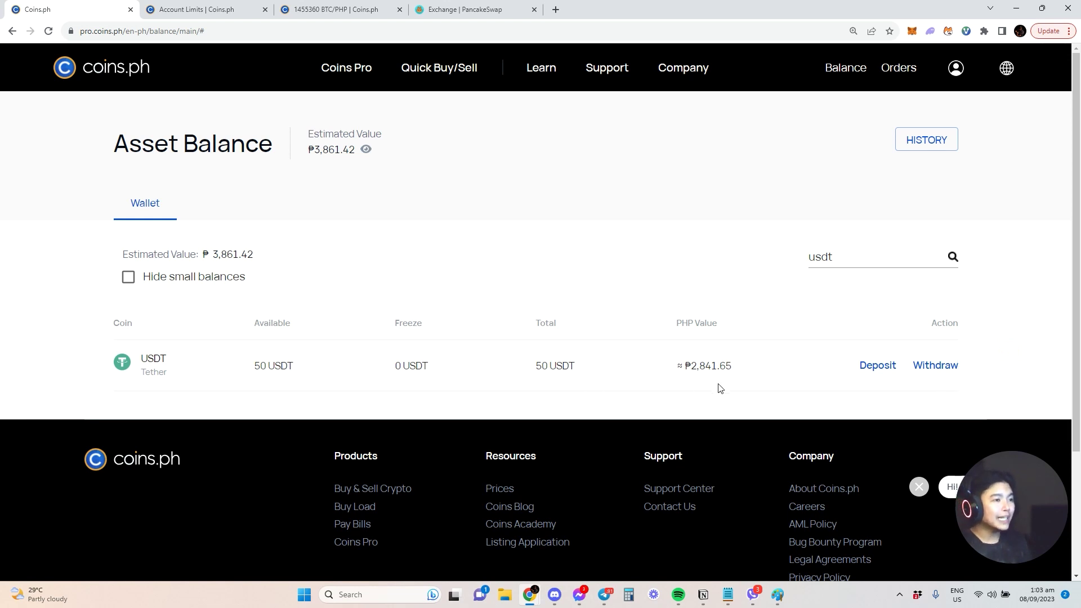
pyautogui.moveTo(315, 373); pyautogui.dragTo(263, 367)
pyautogui.click(323, 372)
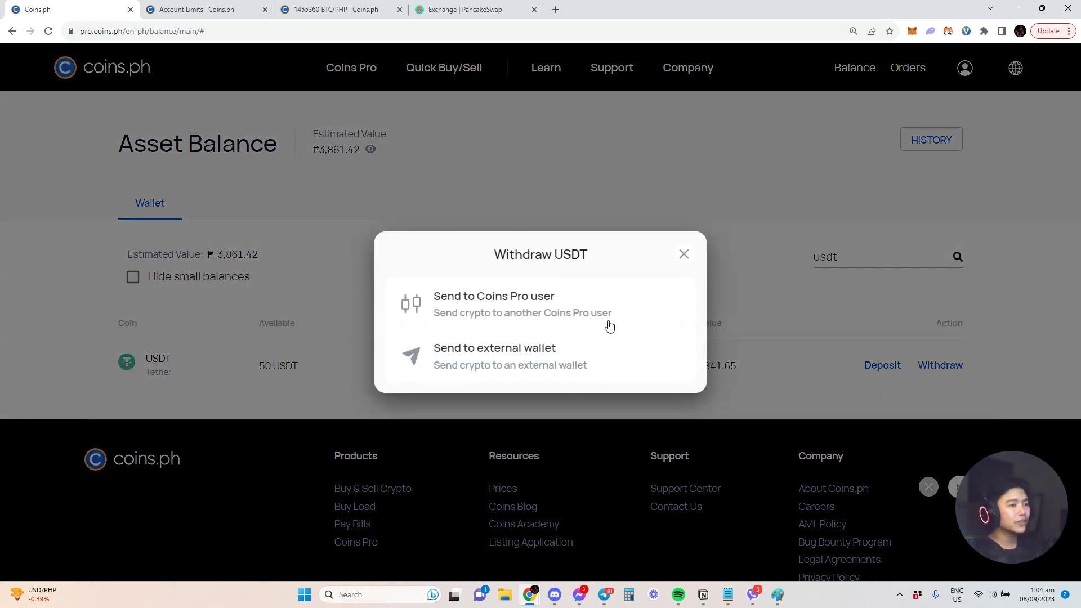
# - Close the Withdraw USDT dialog and clear the usdt filter so all coins are listed
pyautogui.click(687, 256)
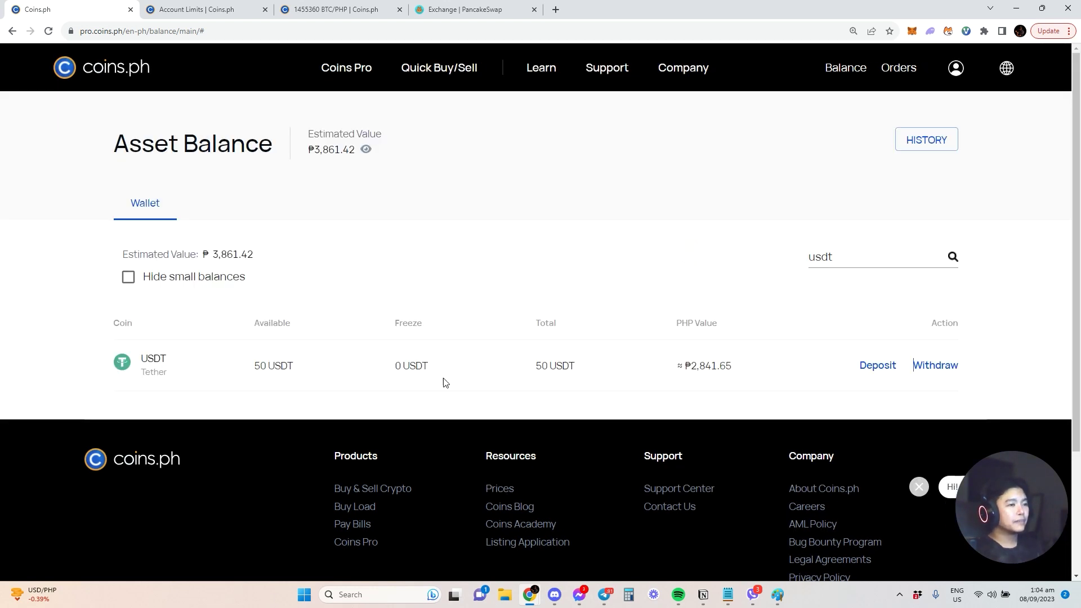
pyautogui.click(145, 362)
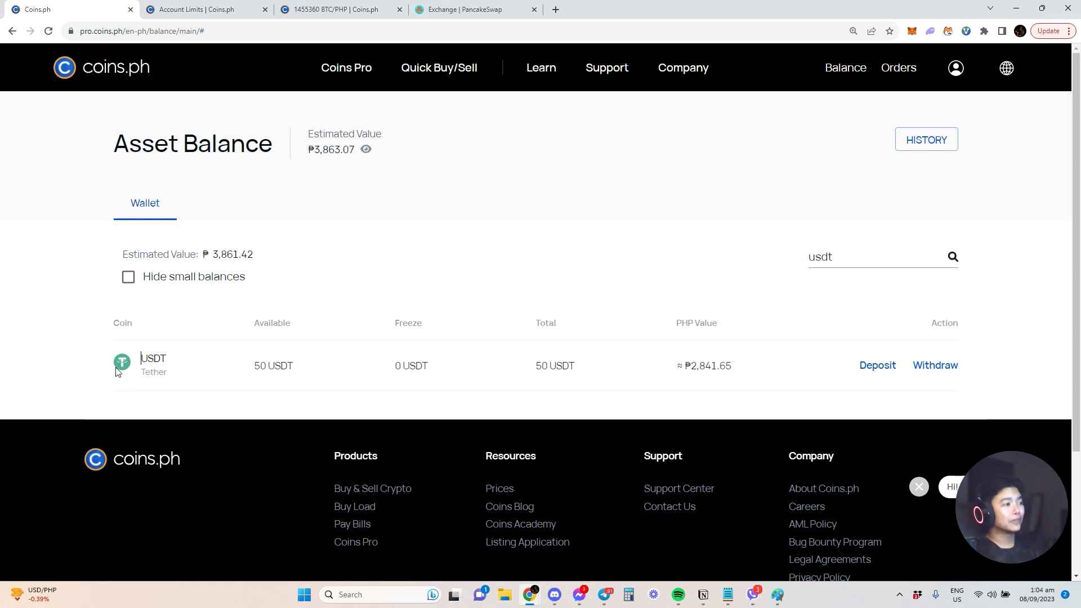
pyautogui.click(519, 258)
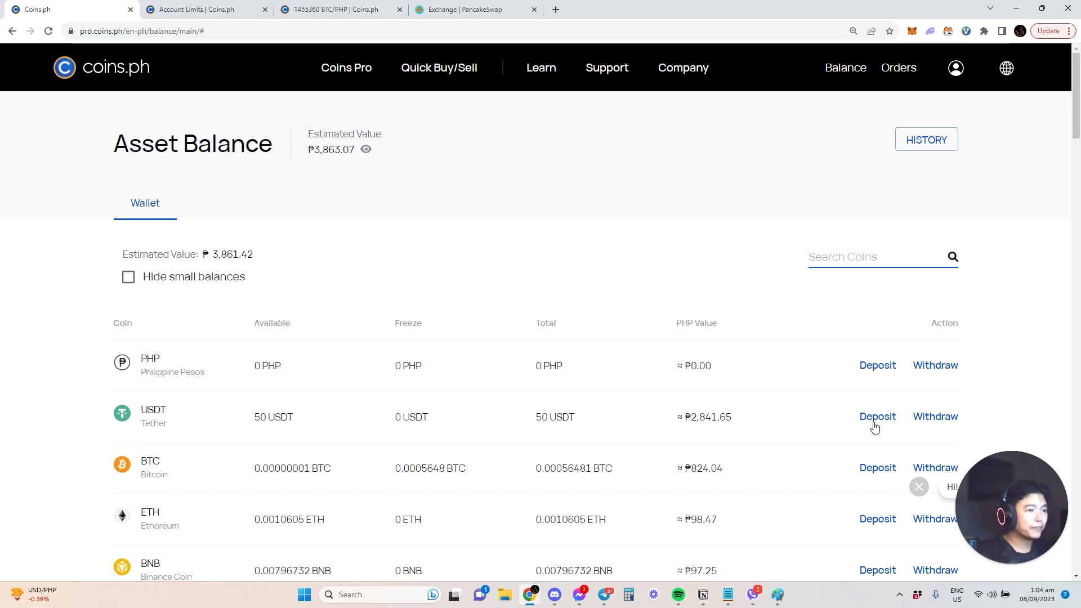
pyautogui.moveTo(462, 75)
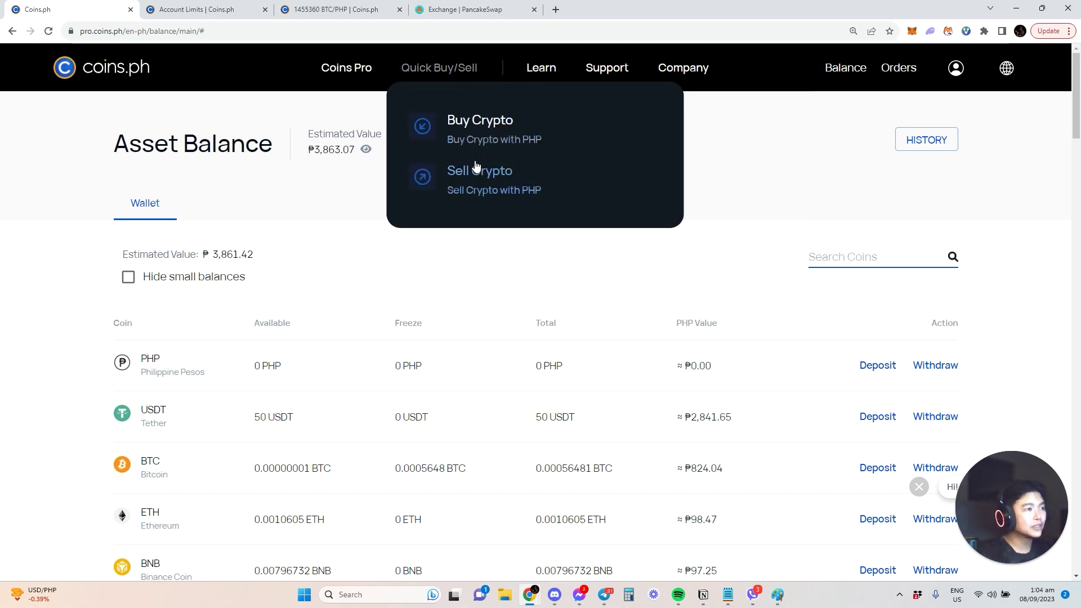
# - In Quick Buy/Sell's Sell Crypto, search usdt and pick Tether USDT
pyautogui.click(475, 139)
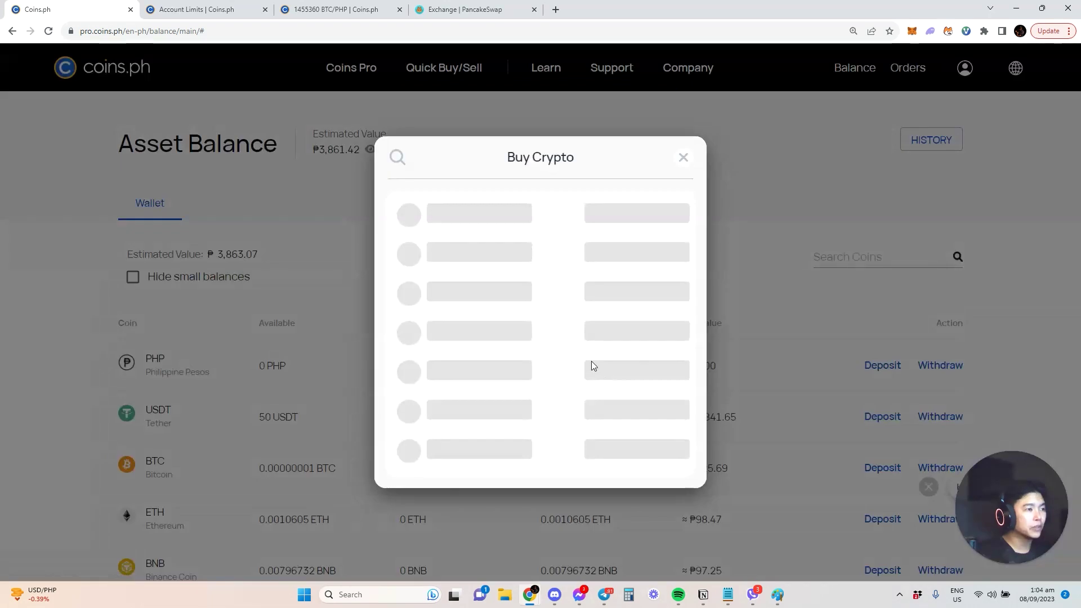
pyautogui.click(683, 133)
pyautogui.moveTo(429, 67)
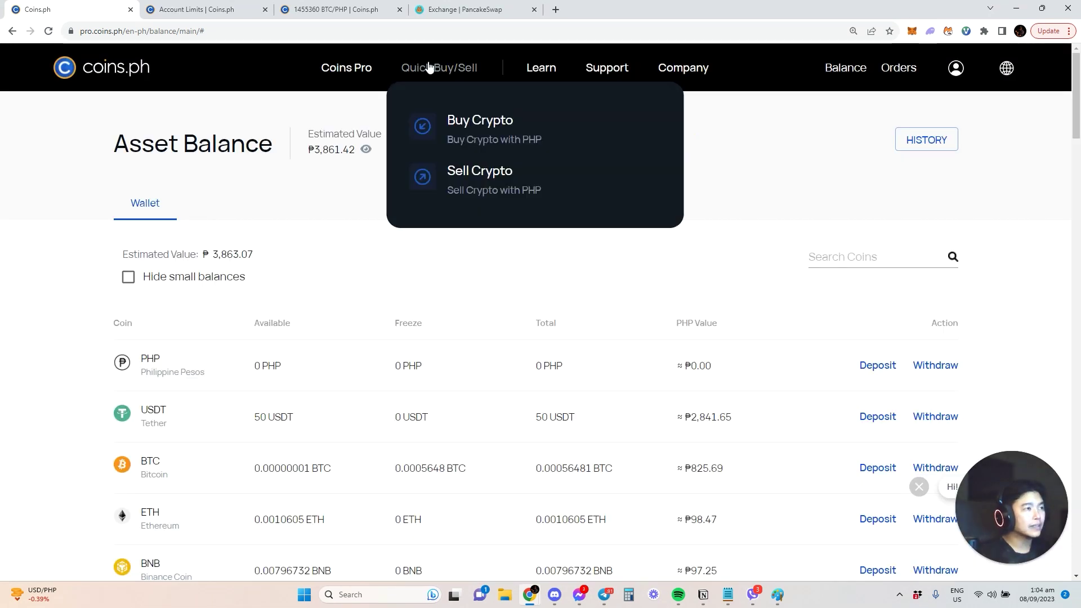
pyautogui.click(474, 189)
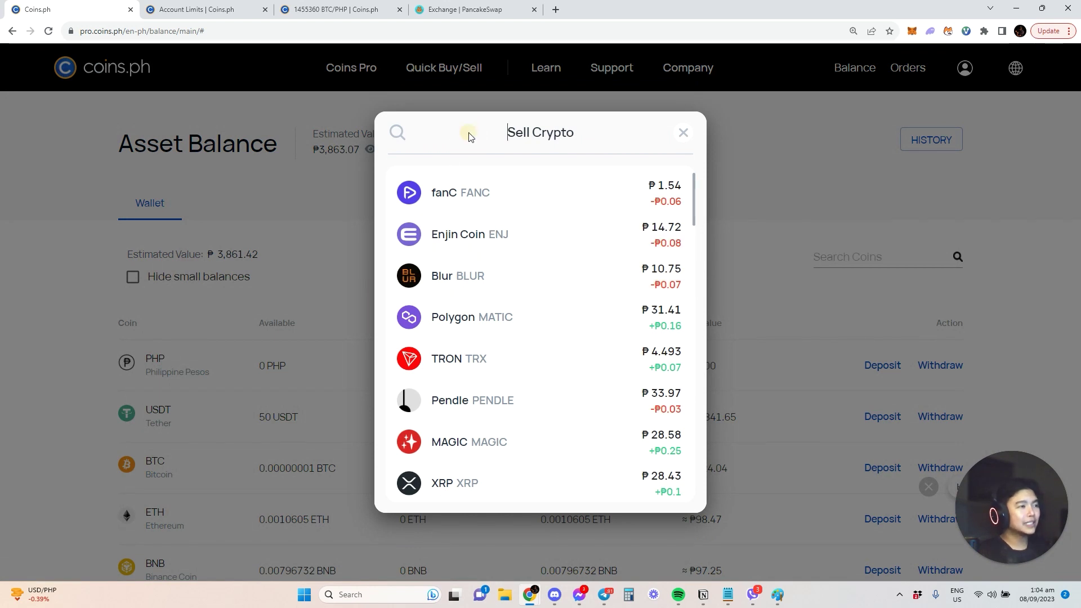
pyautogui.click(397, 133)
pyautogui.write('usdt')
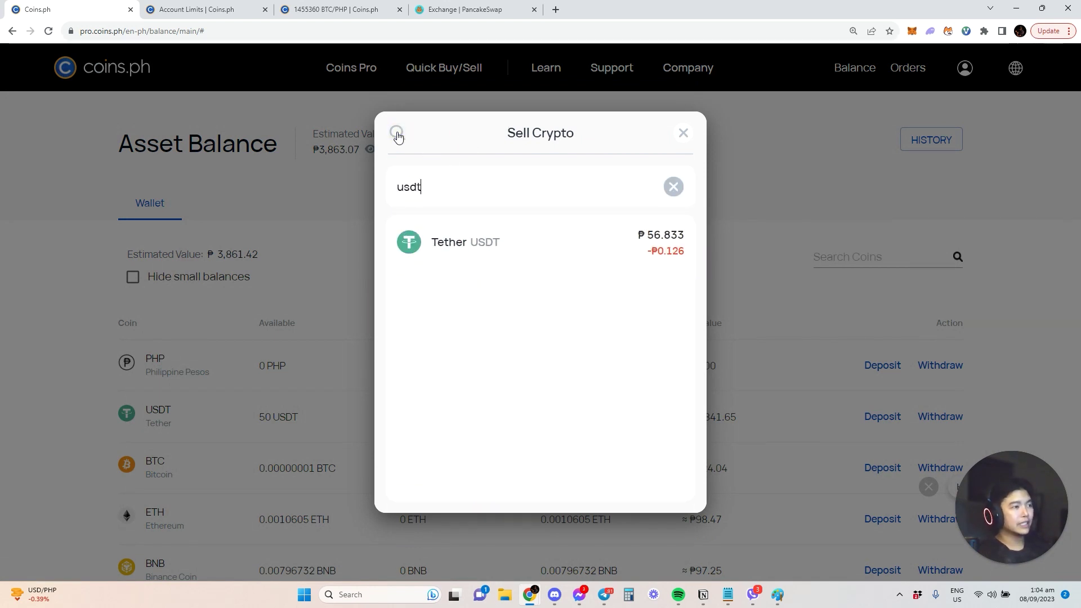
pyautogui.click(486, 244)
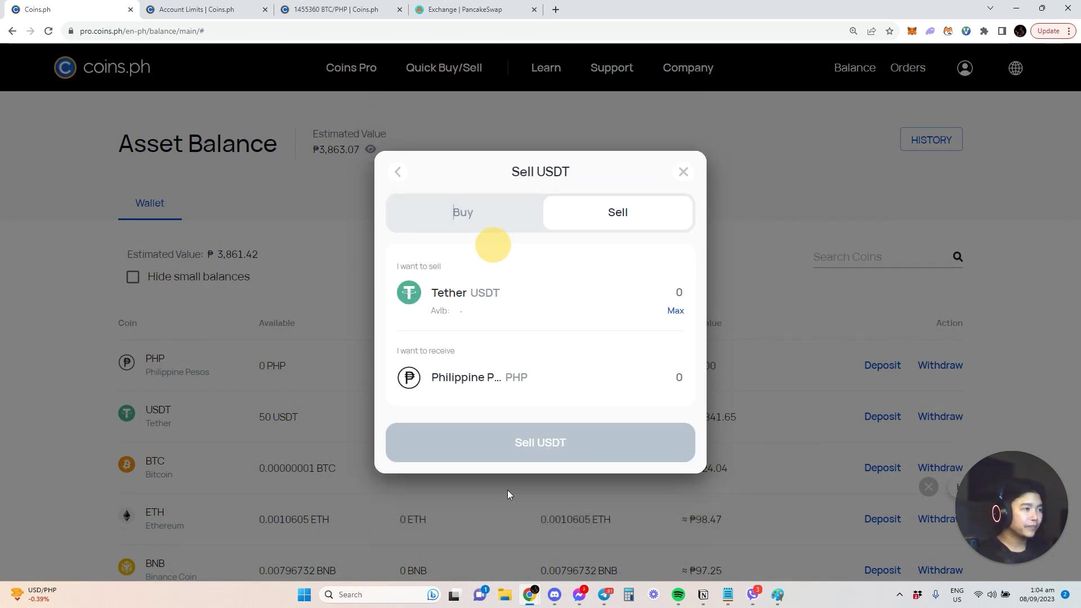
# - Sell the maximum 50 USDT at a refreshed rate of ₱56.2, receiving 2,809.86 PHP
pyautogui.click(677, 312)
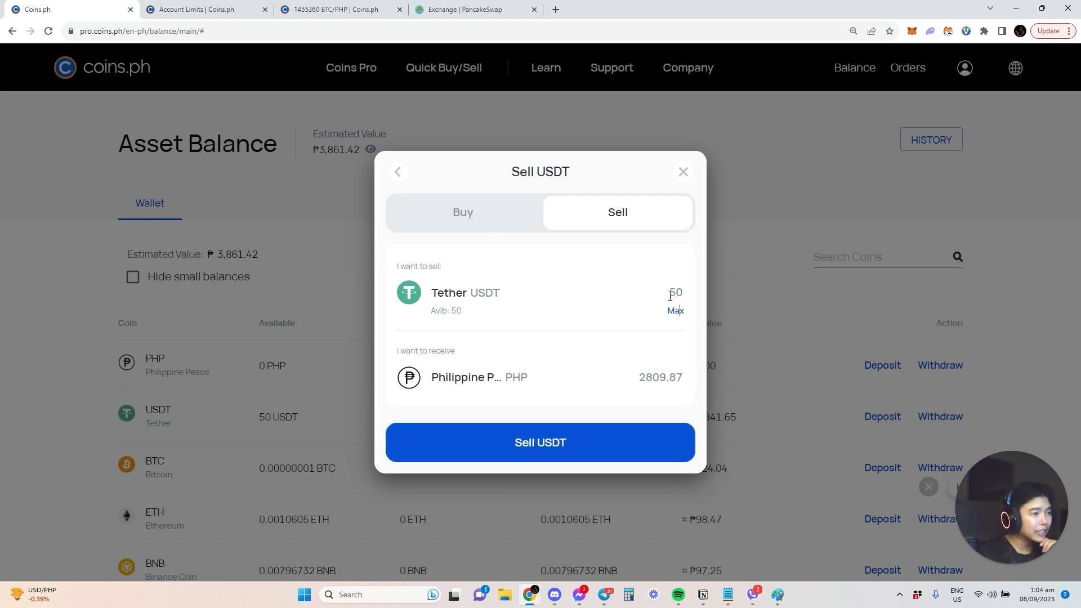
pyautogui.click(677, 311)
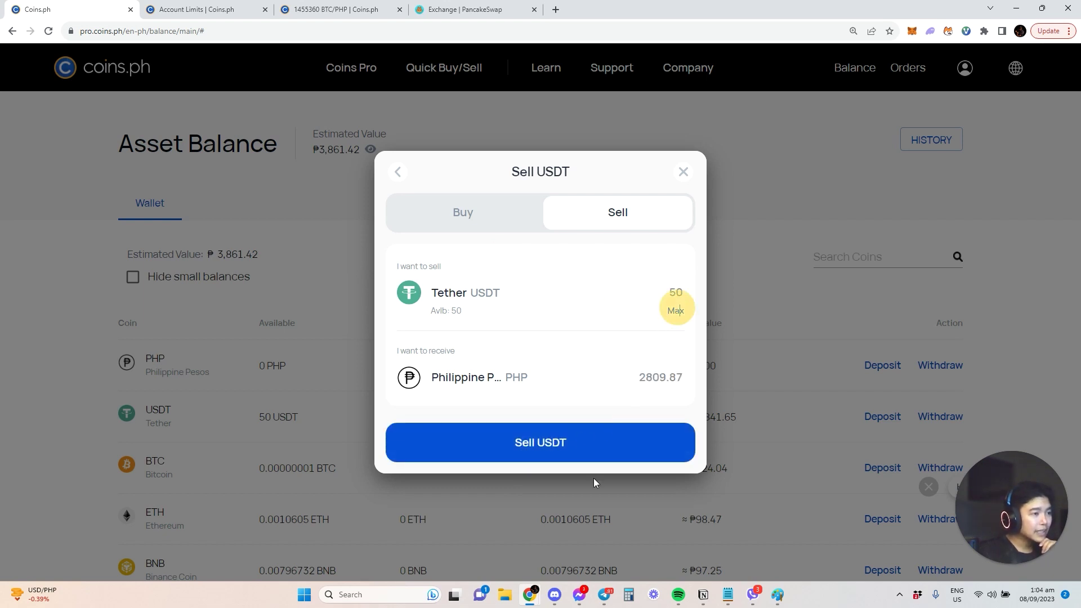
pyautogui.click(584, 444)
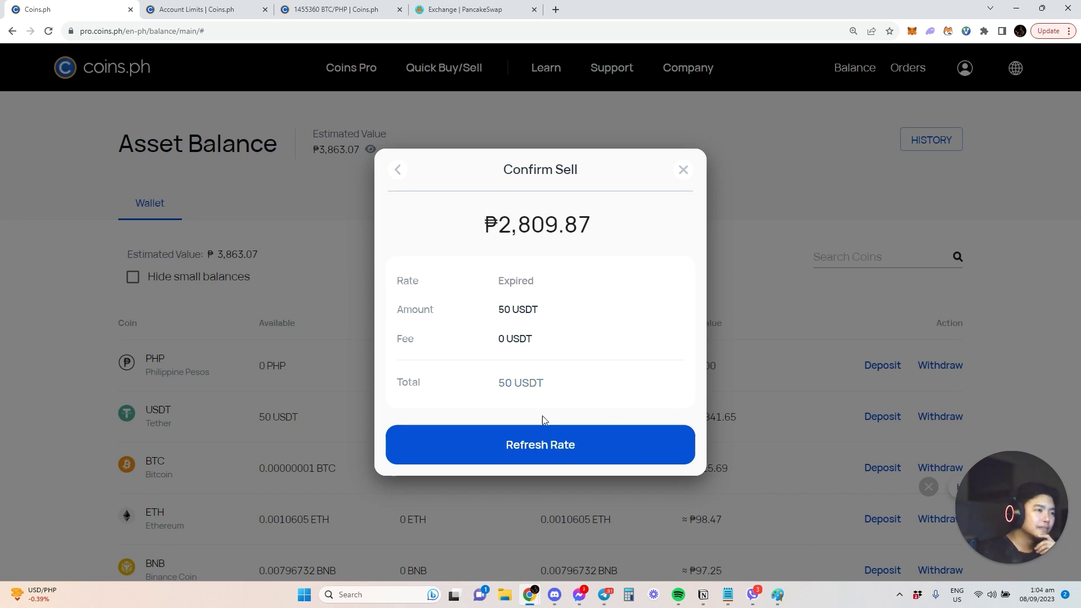
pyautogui.click(560, 440)
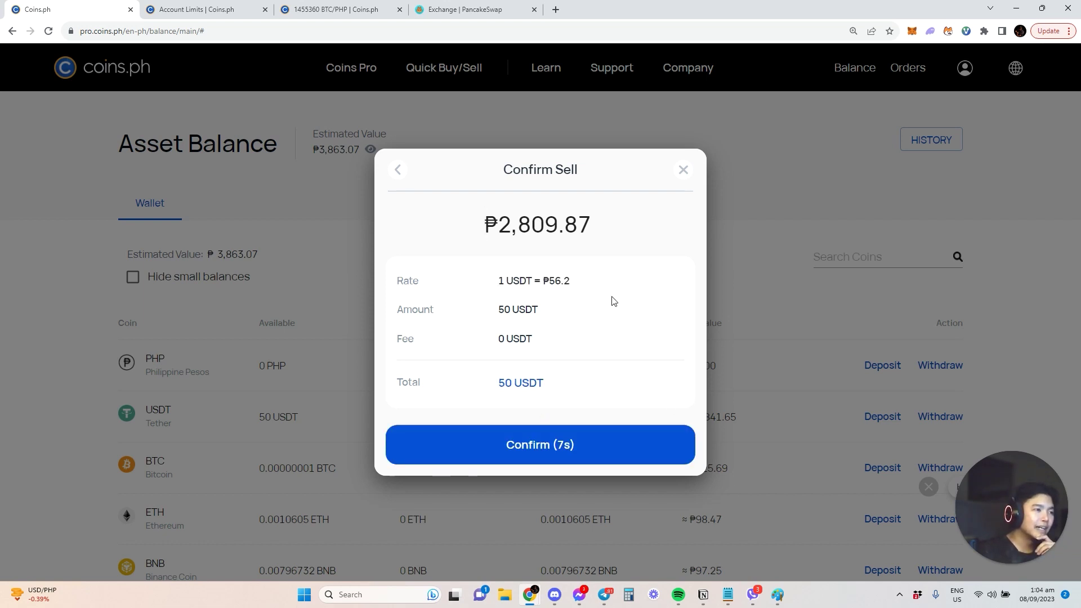
pyautogui.click(561, 450)
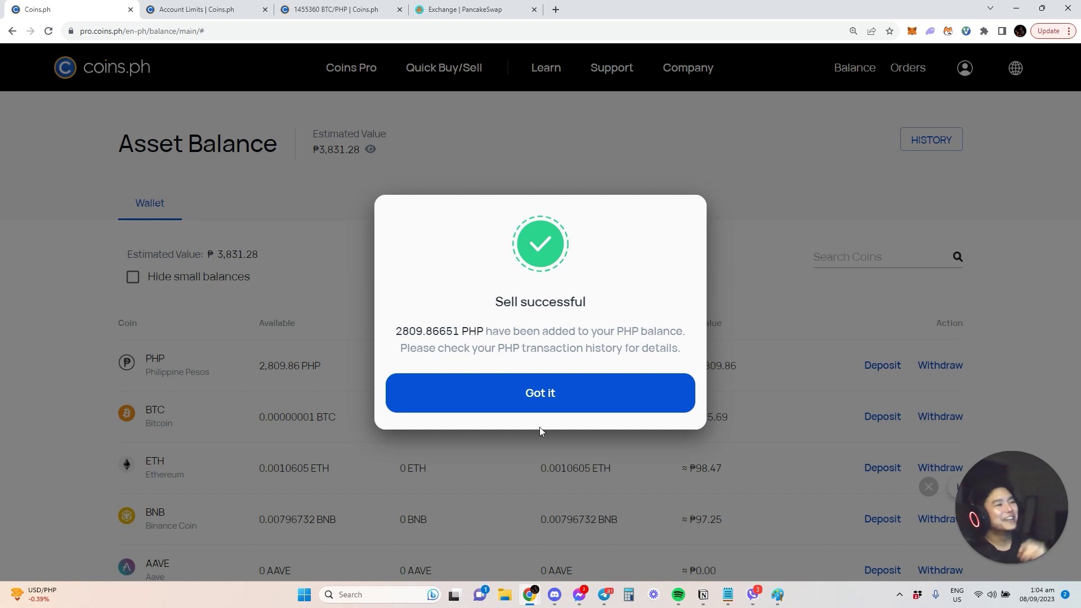
pyautogui.click(540, 405)
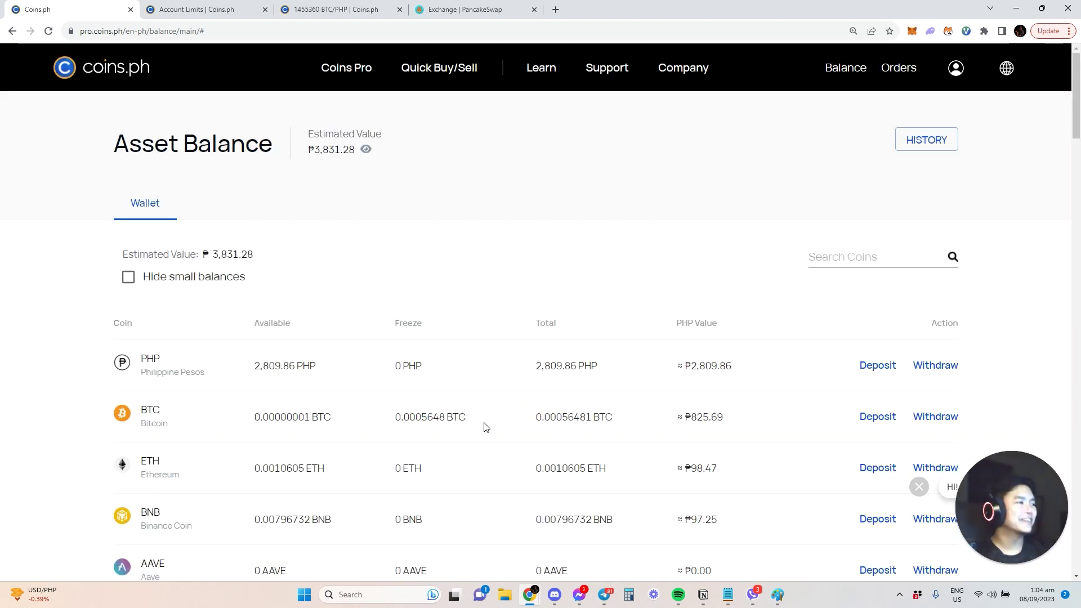
pyautogui.click(934, 367)
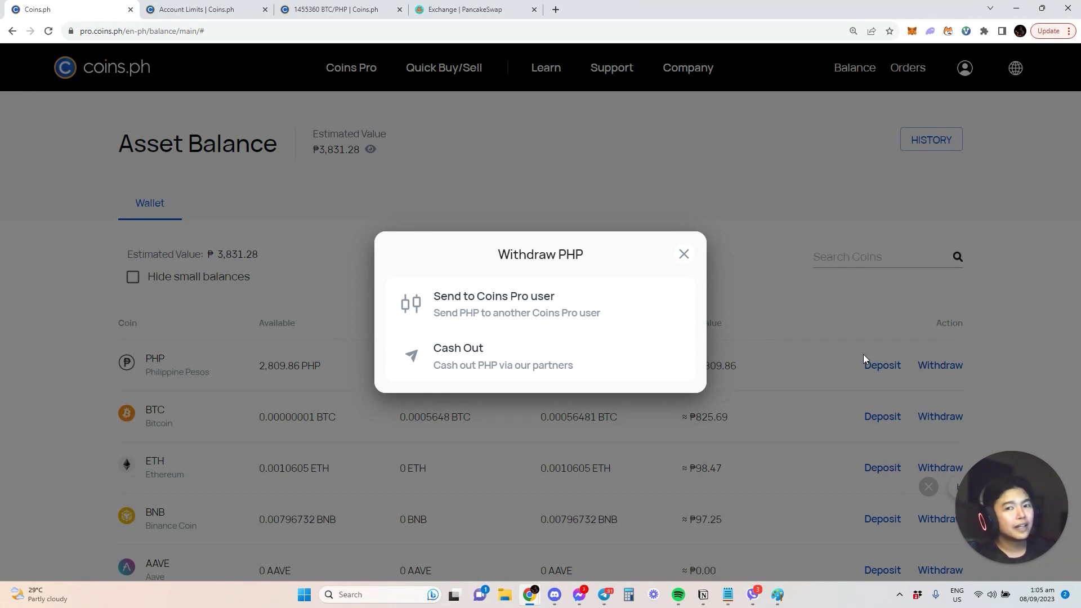
pyautogui.click(684, 254)
pyautogui.scroll(-15, 736, 449)
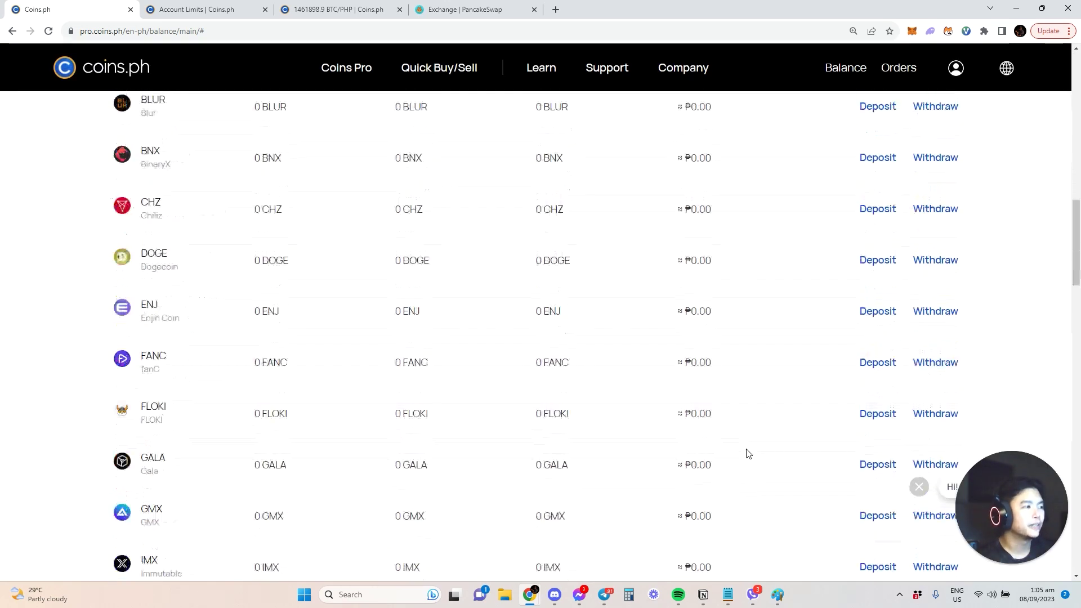
pyautogui.scroll(9, 953, 380)
pyautogui.scroll(5, 953, 380)
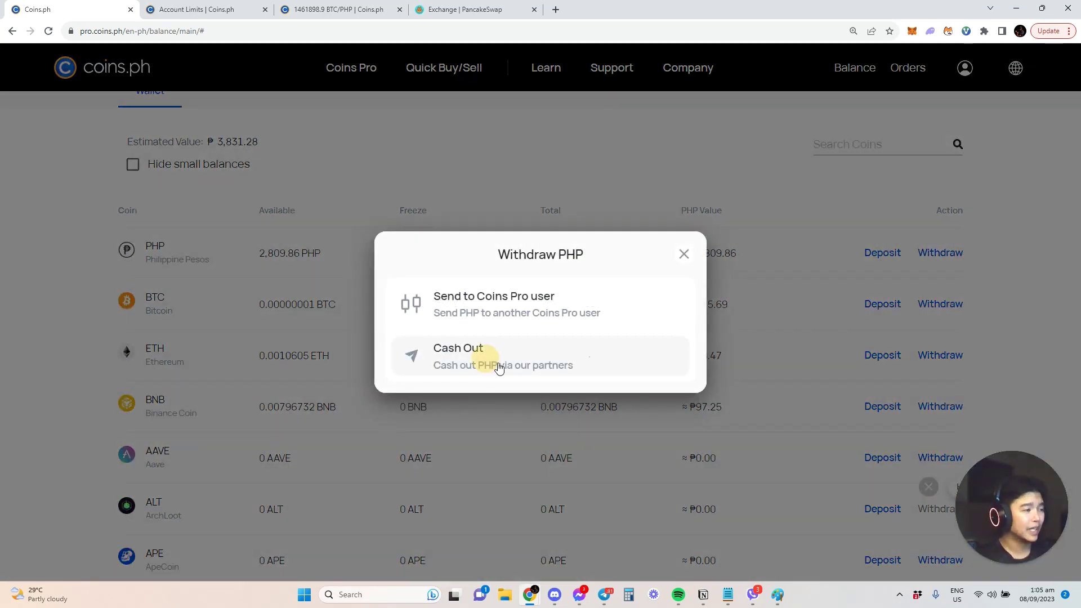
pyautogui.click(497, 364)
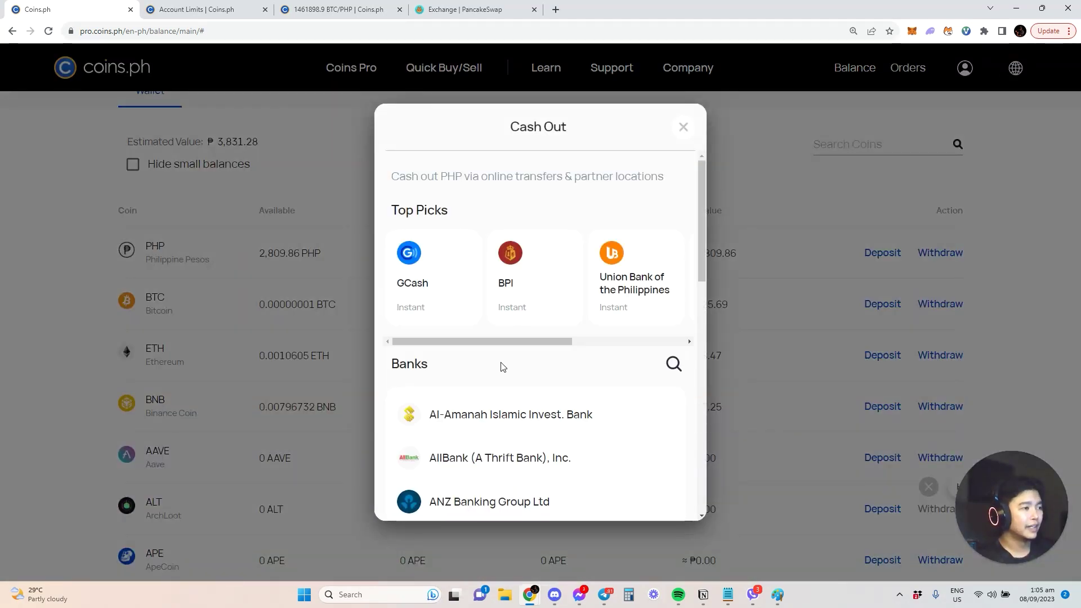
pyautogui.click(688, 342)
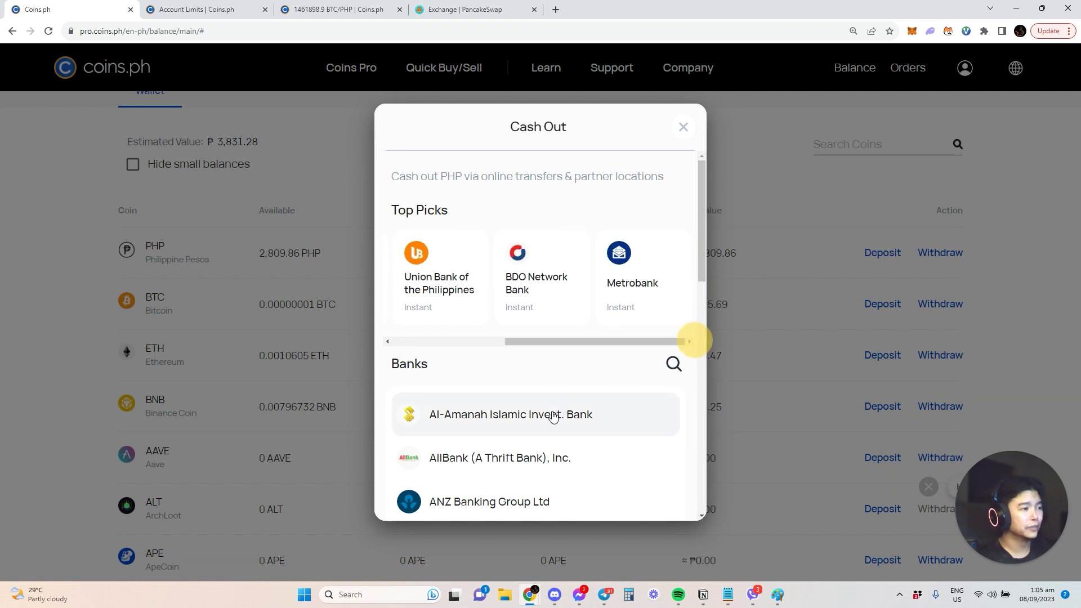
pyautogui.click(424, 341)
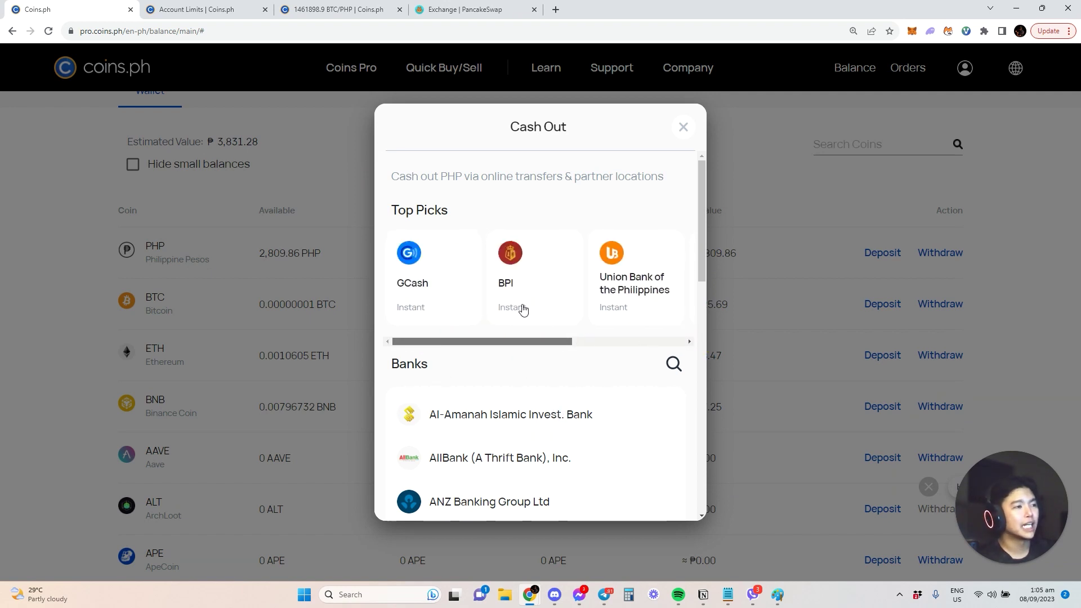
pyautogui.moveTo(532, 341); pyautogui.dragTo(716, 143)
pyautogui.click(684, 127)
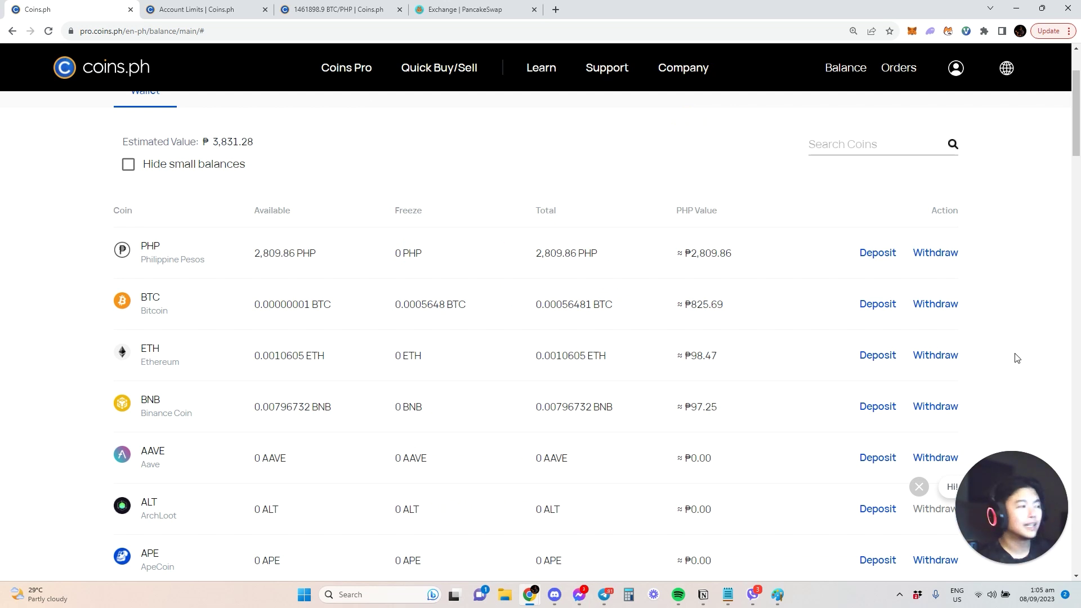
pyautogui.scroll(2, 1006, 372)
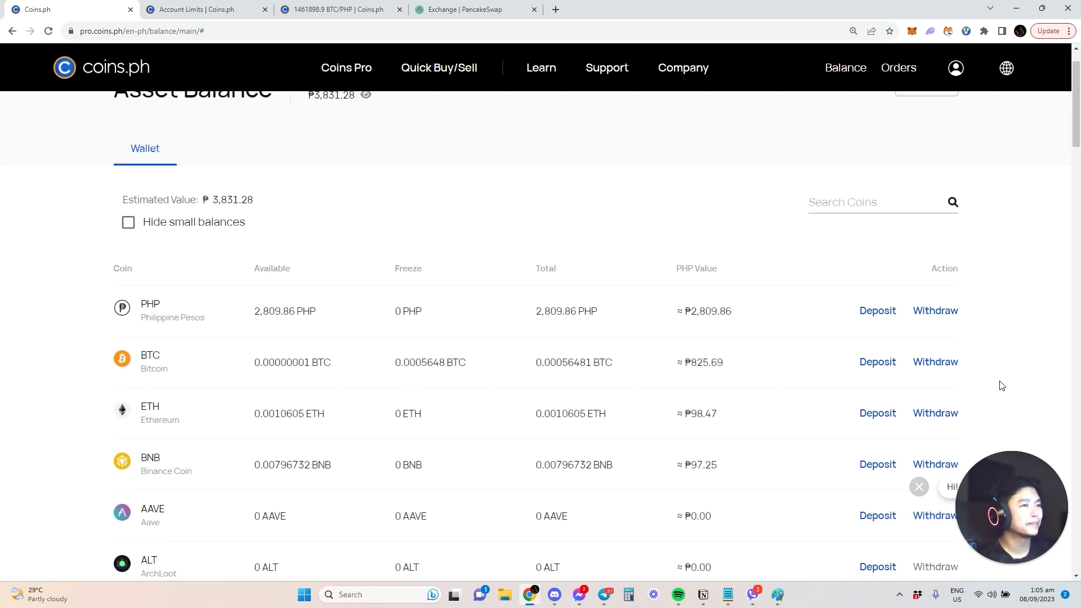